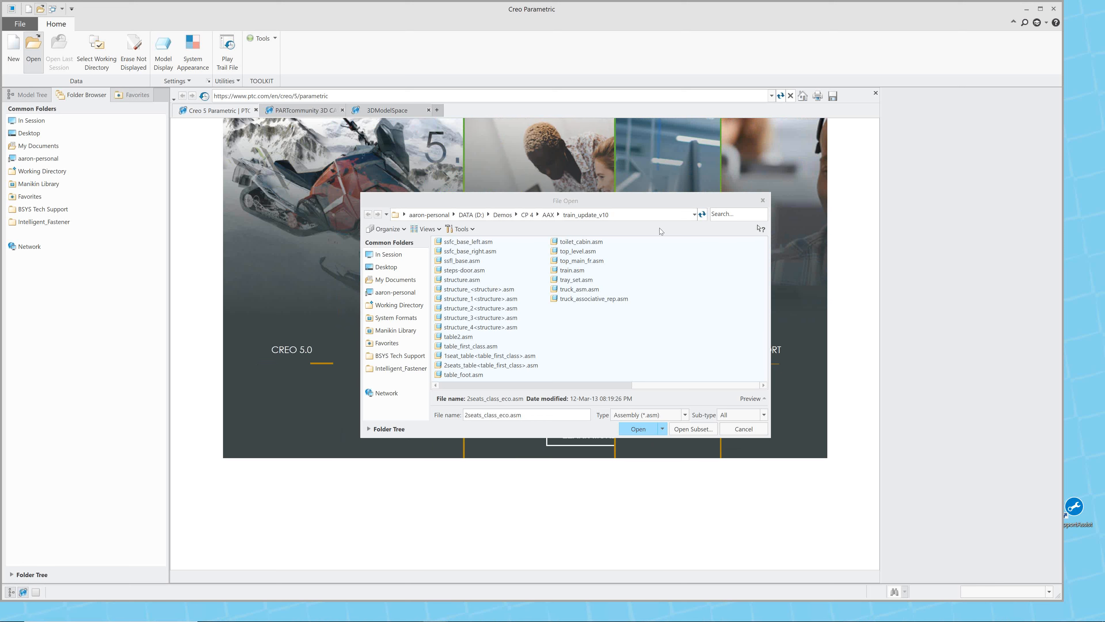
# Choose train.asm from the train_update_v10 folder and bring up its list of simplified representations for opening.
pyautogui.click(582, 384)
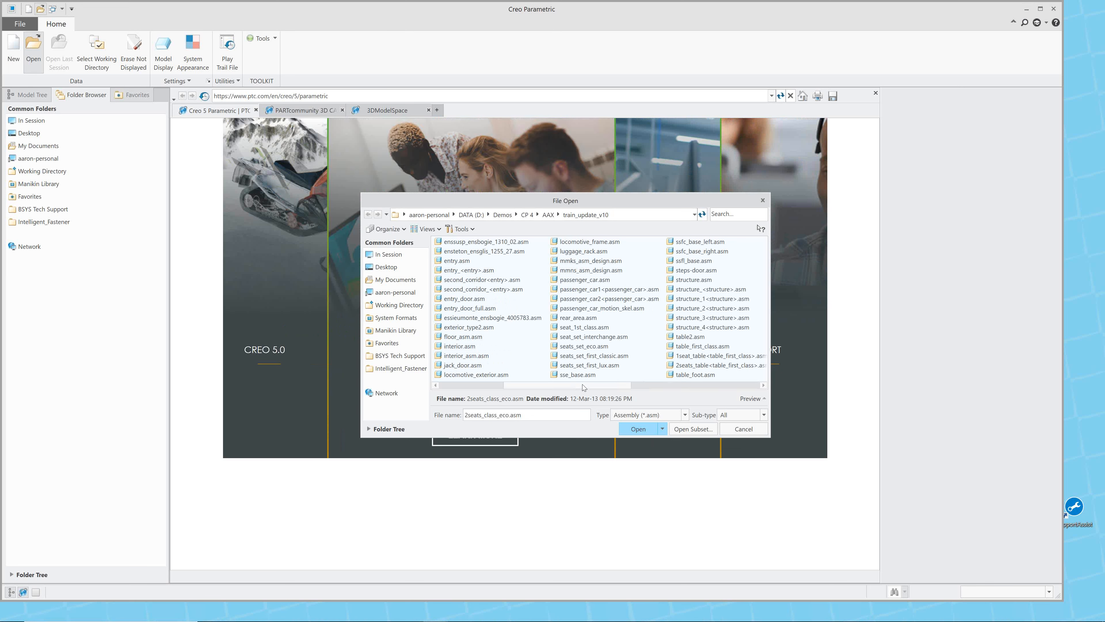
pyautogui.click(482, 387)
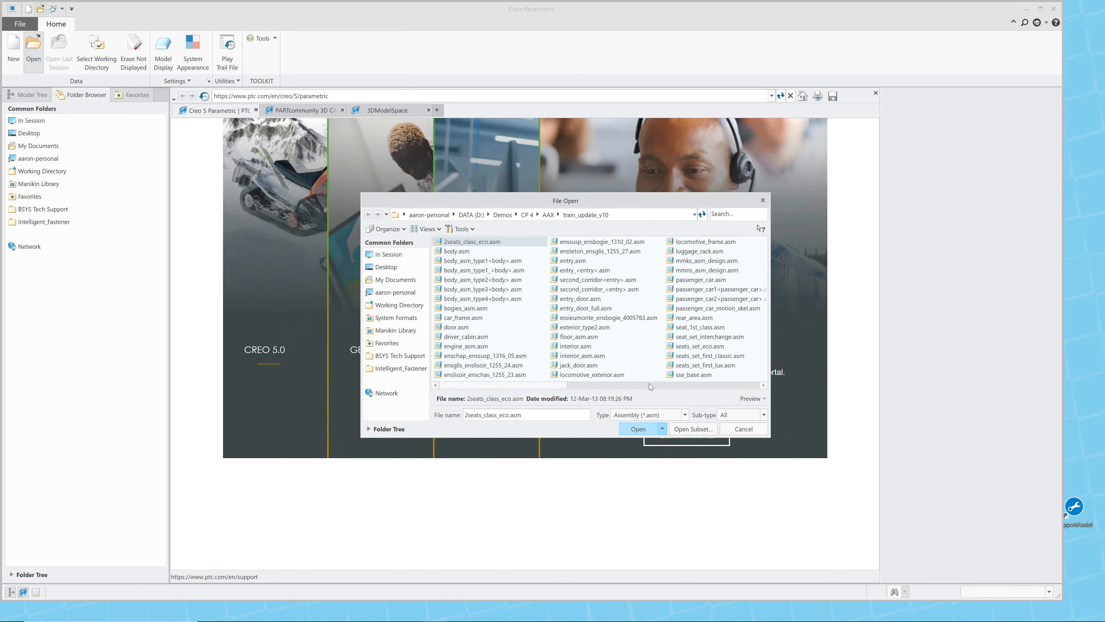
pyautogui.click(726, 385)
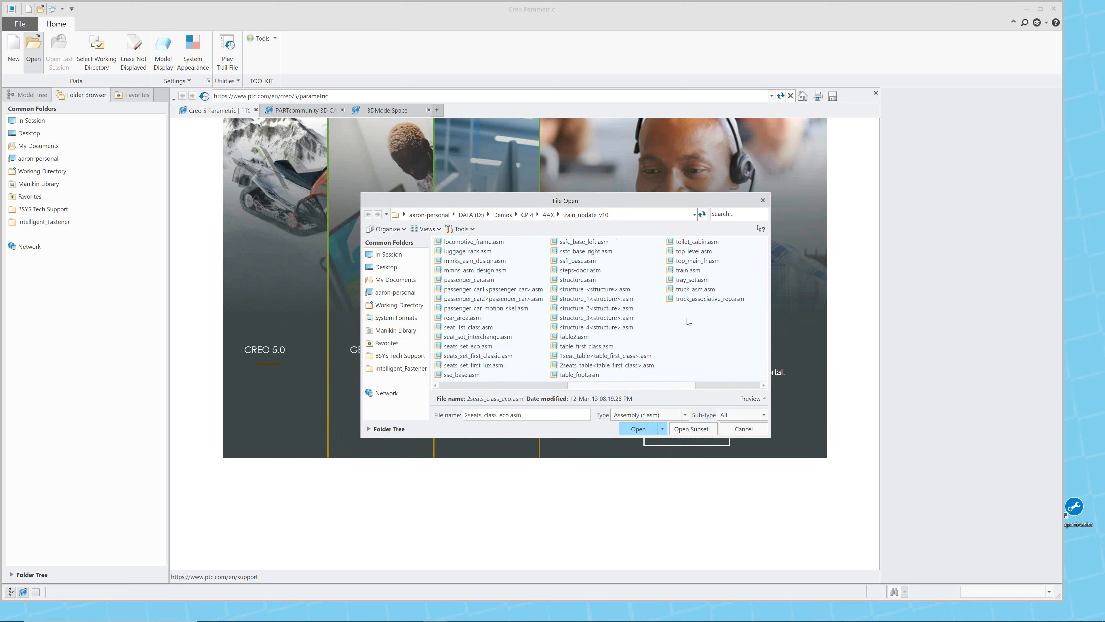
pyautogui.click(683, 273)
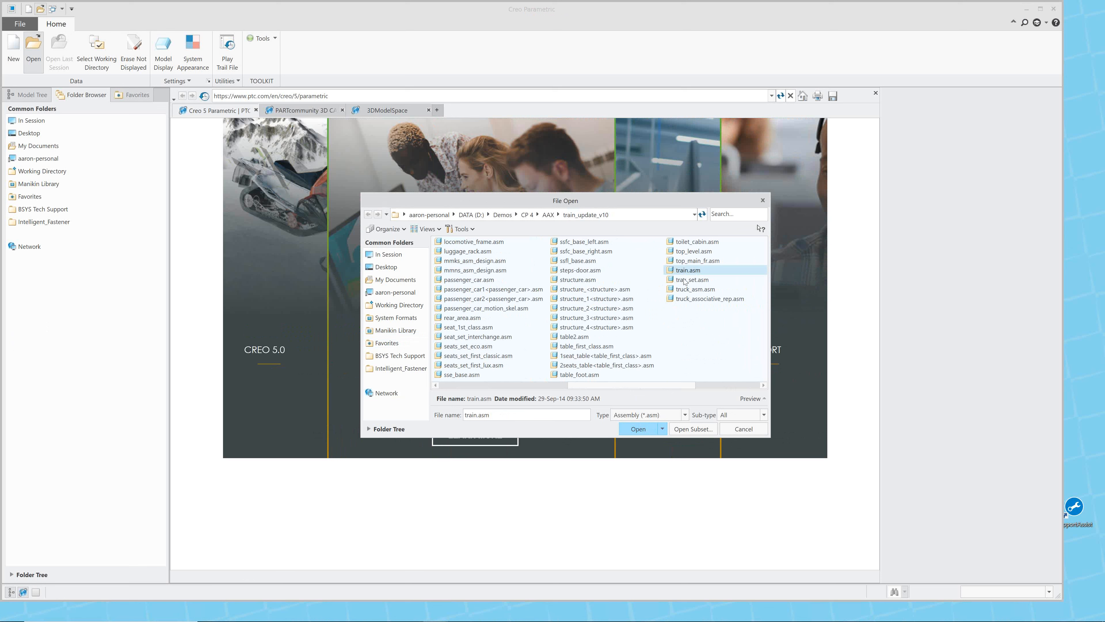
pyautogui.click(663, 430)
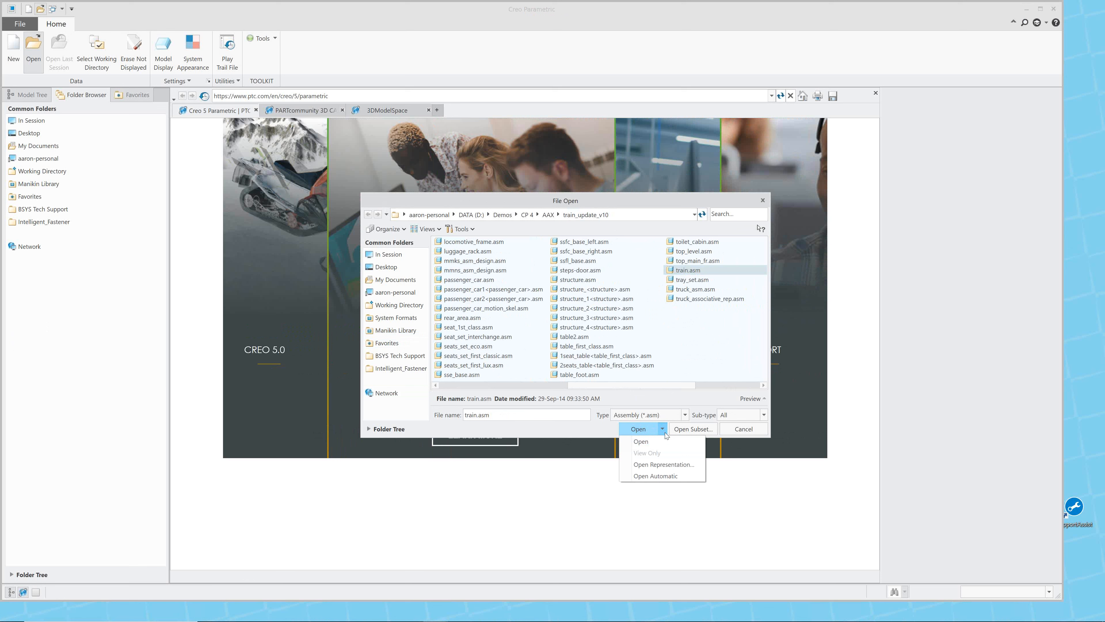
pyautogui.click(661, 465)
# Open the train assembly in its DEMO_START simplified representation.
pyautogui.scroll(5, 507, 297)
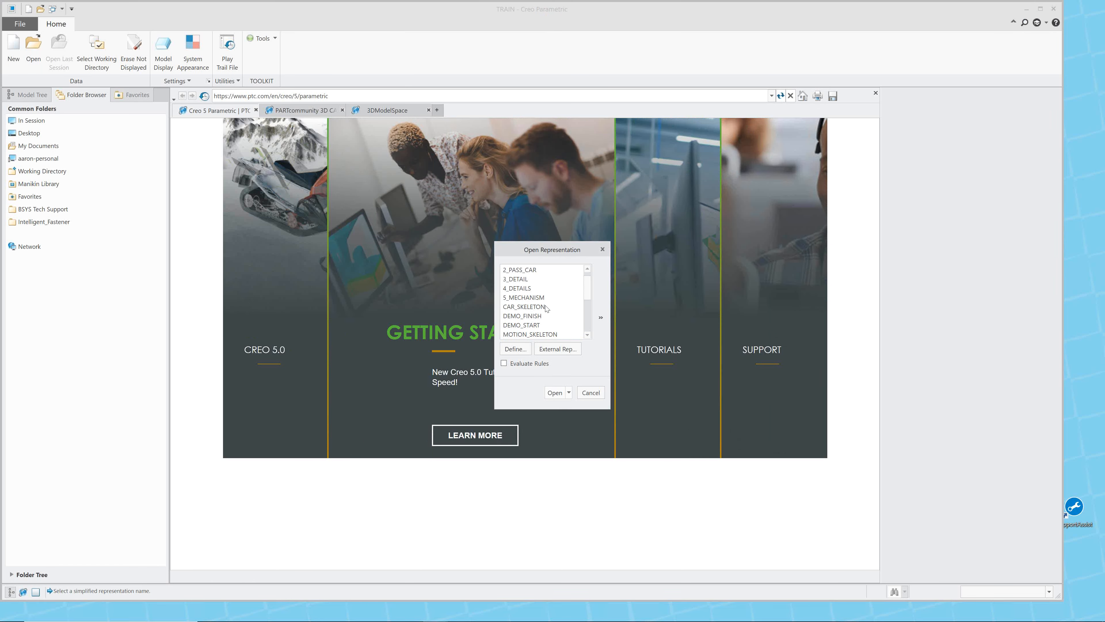
pyautogui.scroll(-1, 538, 282)
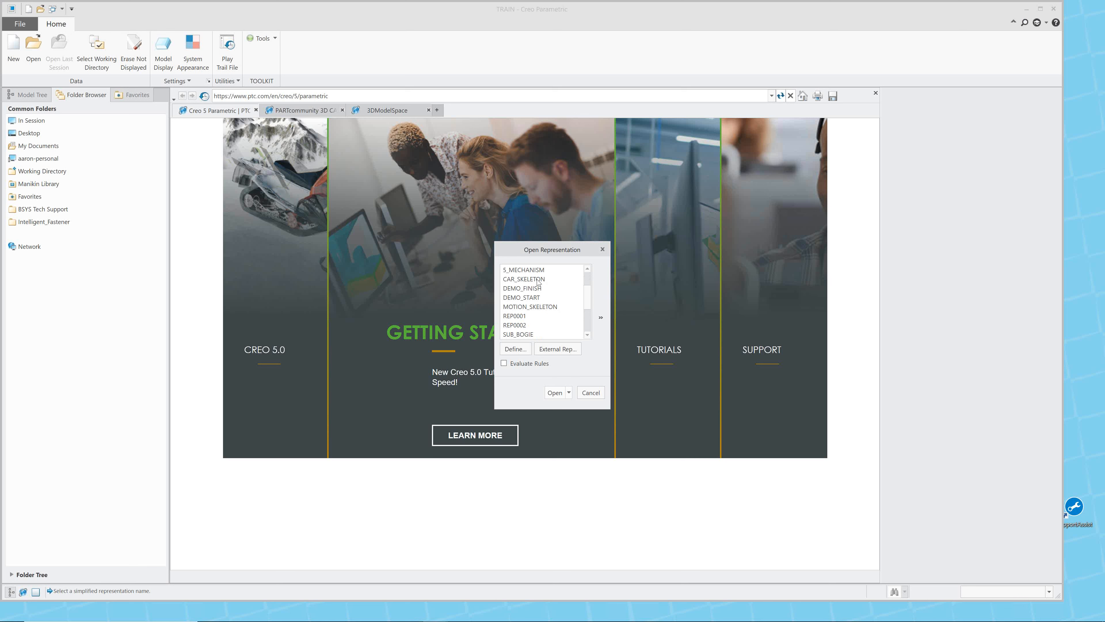
pyautogui.click(535, 298)
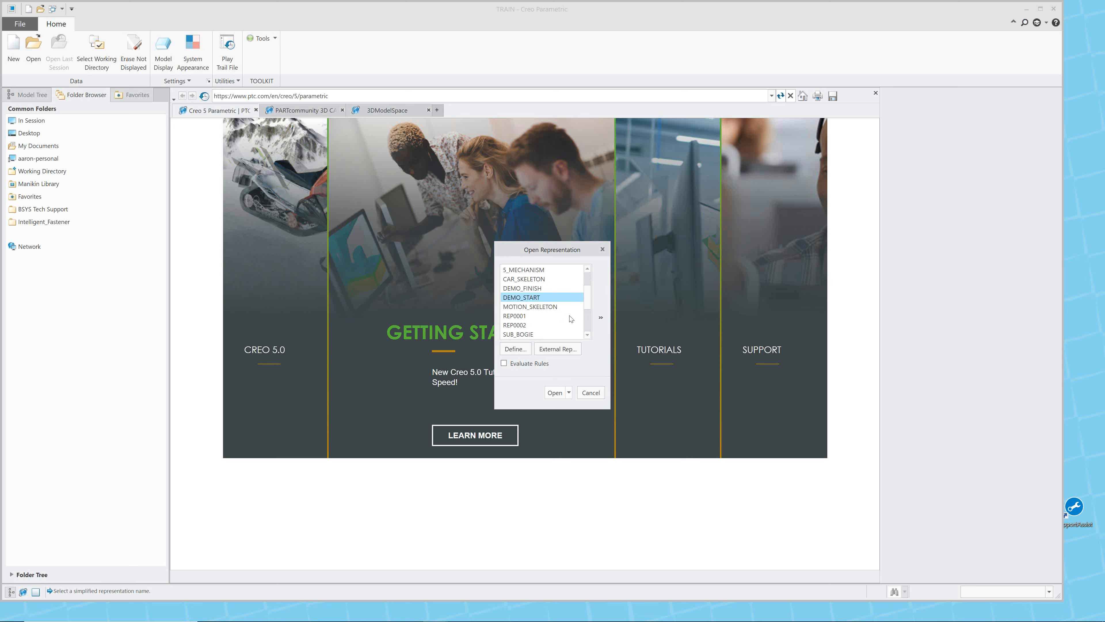
pyautogui.click(554, 393)
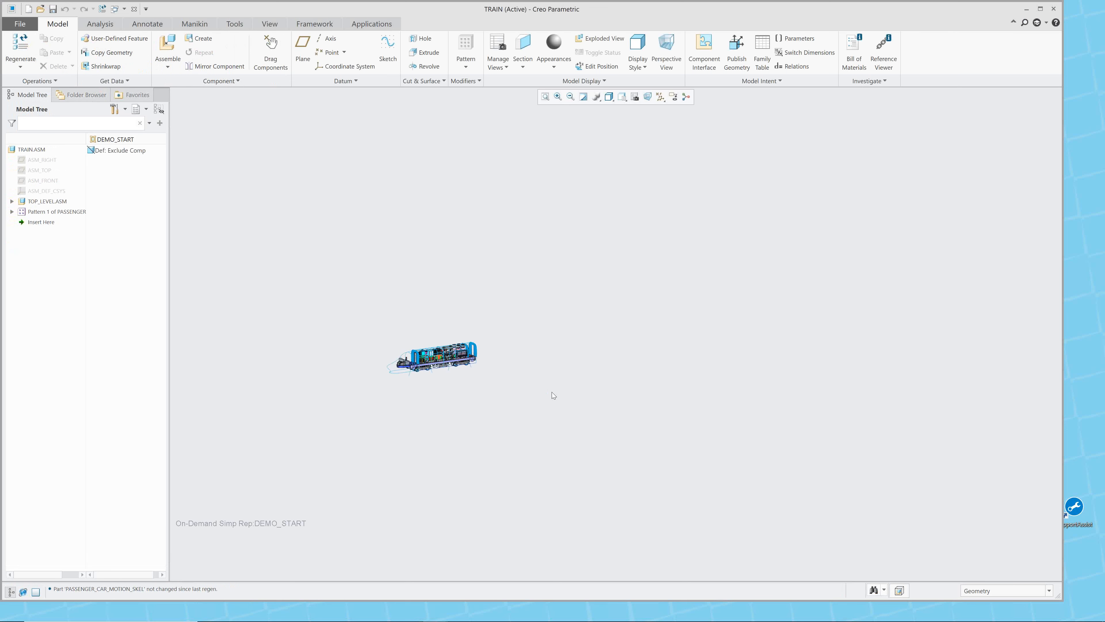
# Orient the locomotive to the saved view 0-START_00 and maximize the model window.
pyautogui.scroll(4, 339, 351)
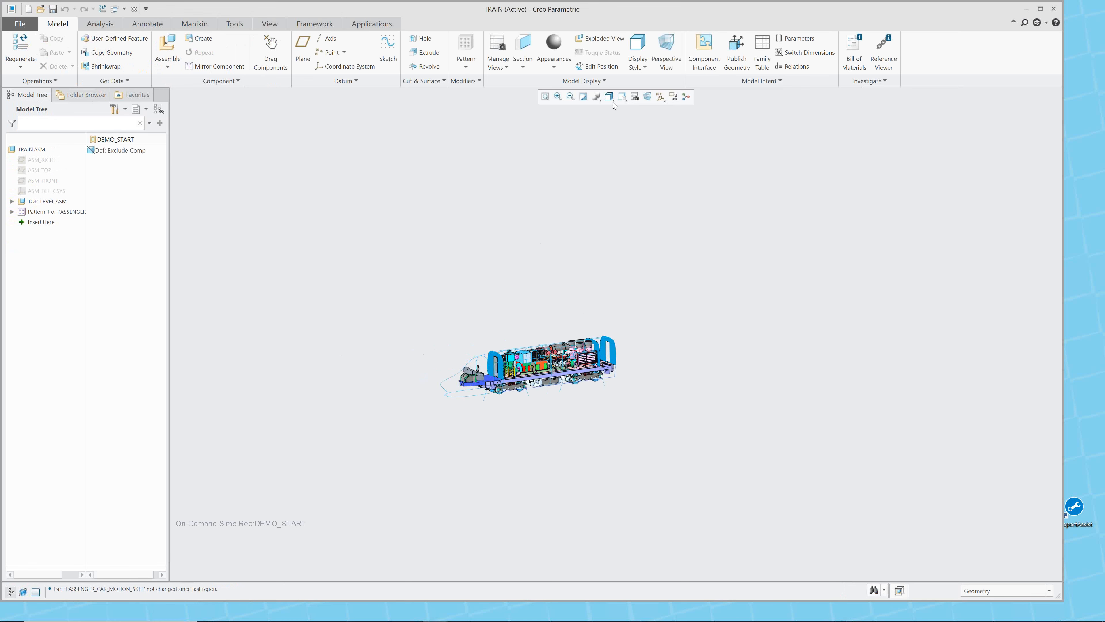
pyautogui.click(623, 97)
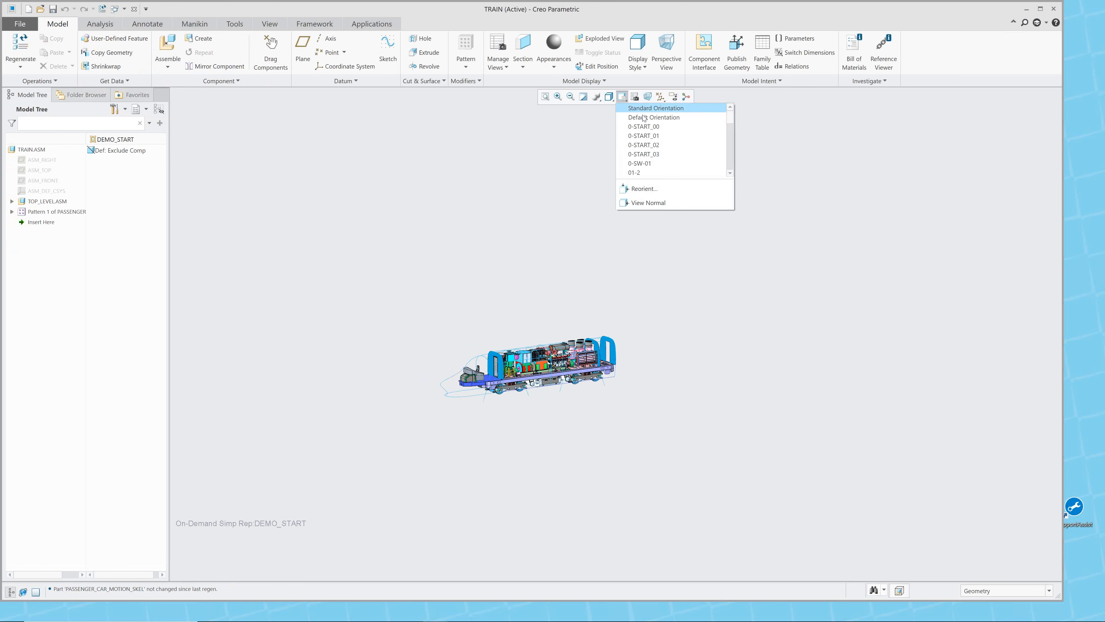
pyautogui.click(643, 122)
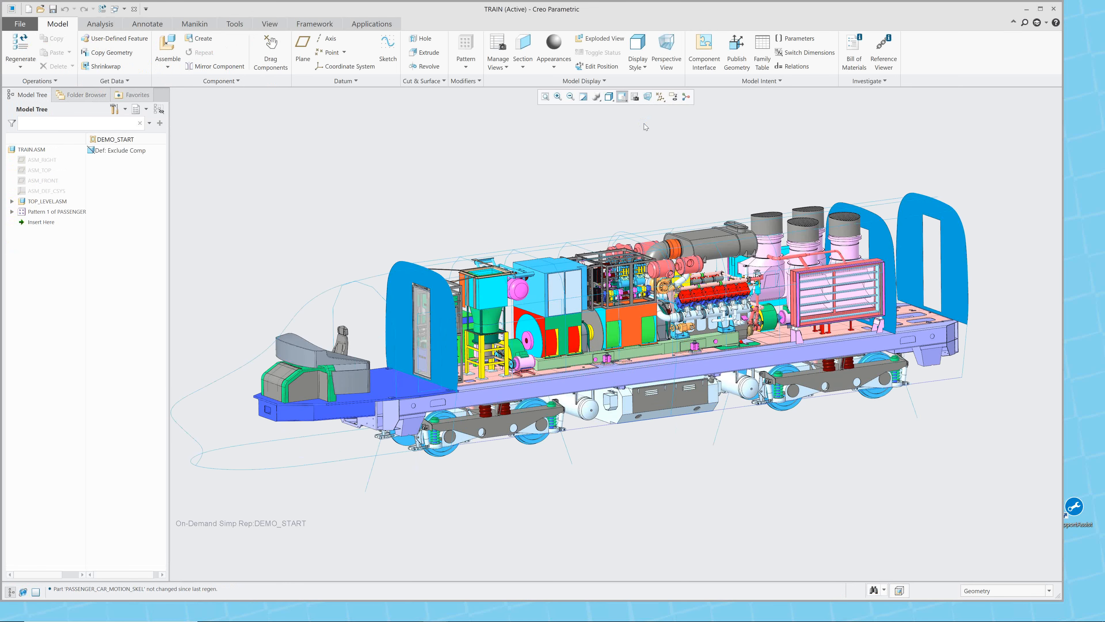
pyautogui.click(1041, 10)
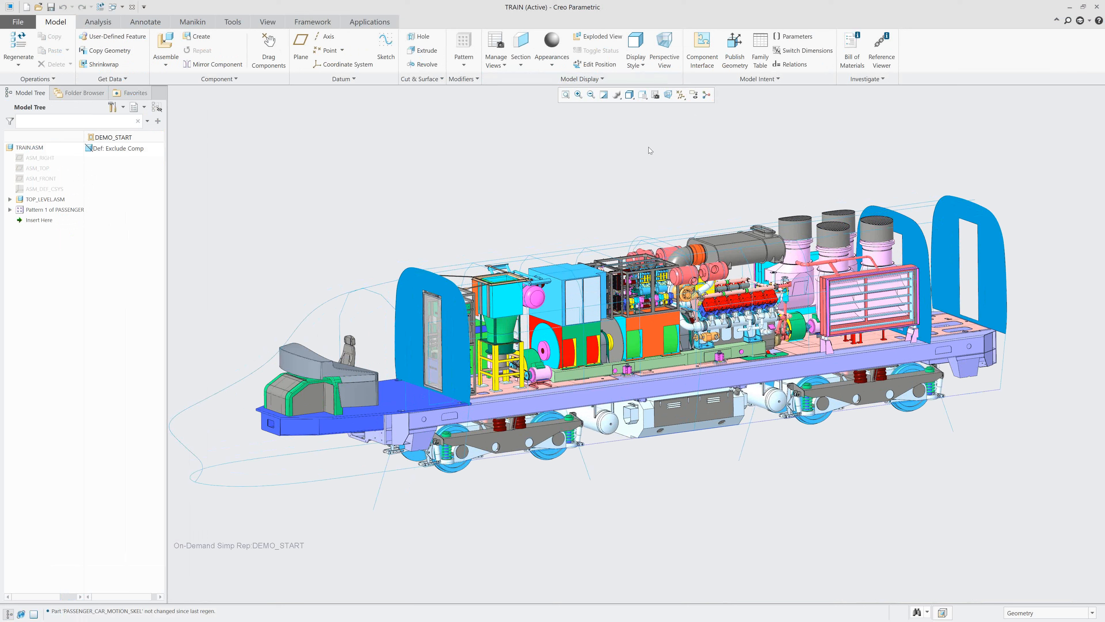
# Examine which TOP_LEVEL.ASM and passenger car components the Demo_Start representation's definition includes or excludes, leaving the definition unmodified.
pyautogui.click(655, 95)
pyautogui.moveTo(972, 98); pyautogui.dragTo(889, 97)
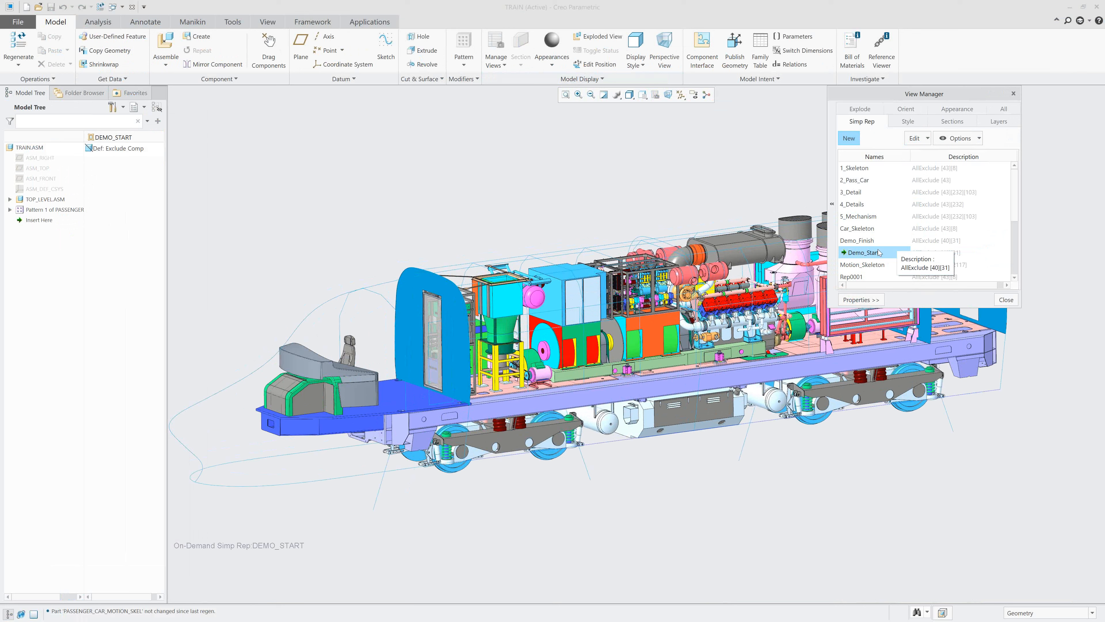
pyautogui.click(914, 138)
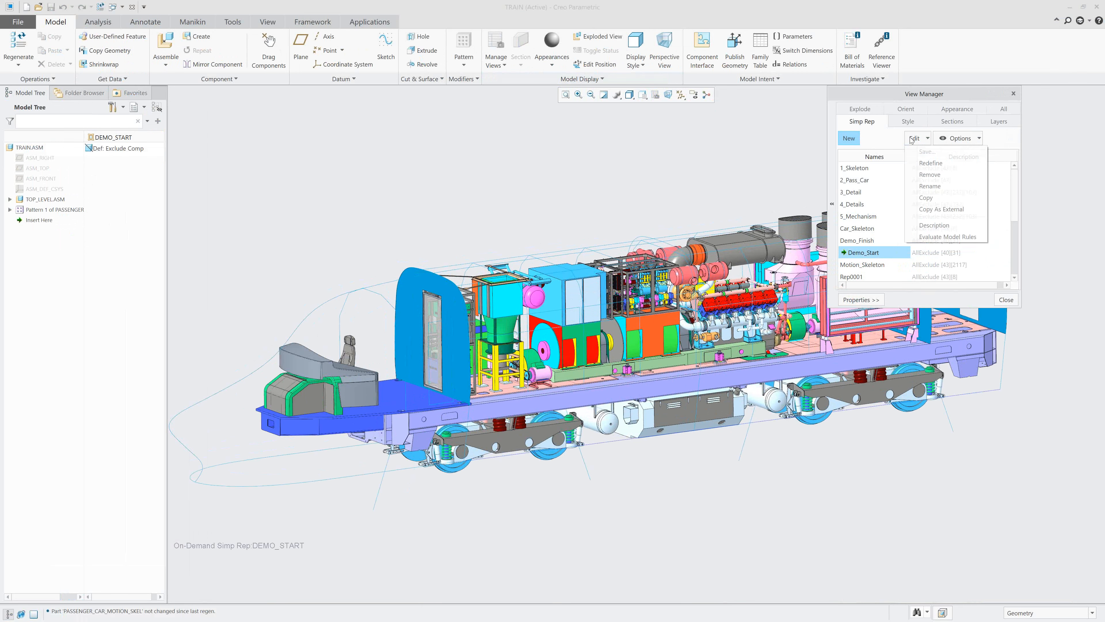
pyautogui.click(935, 165)
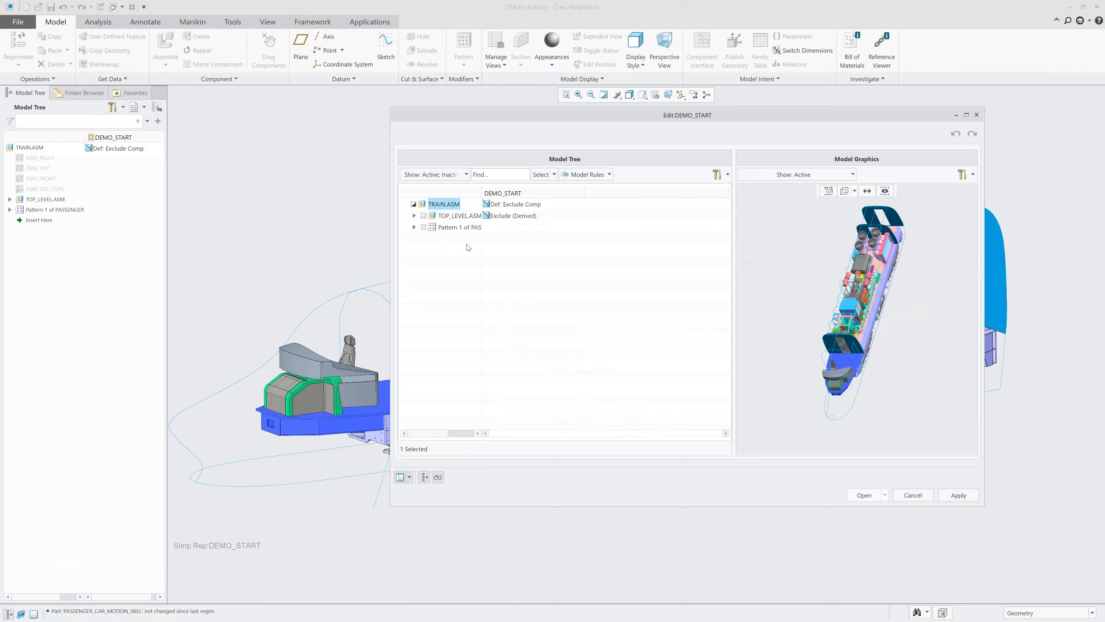
pyautogui.click(414, 227)
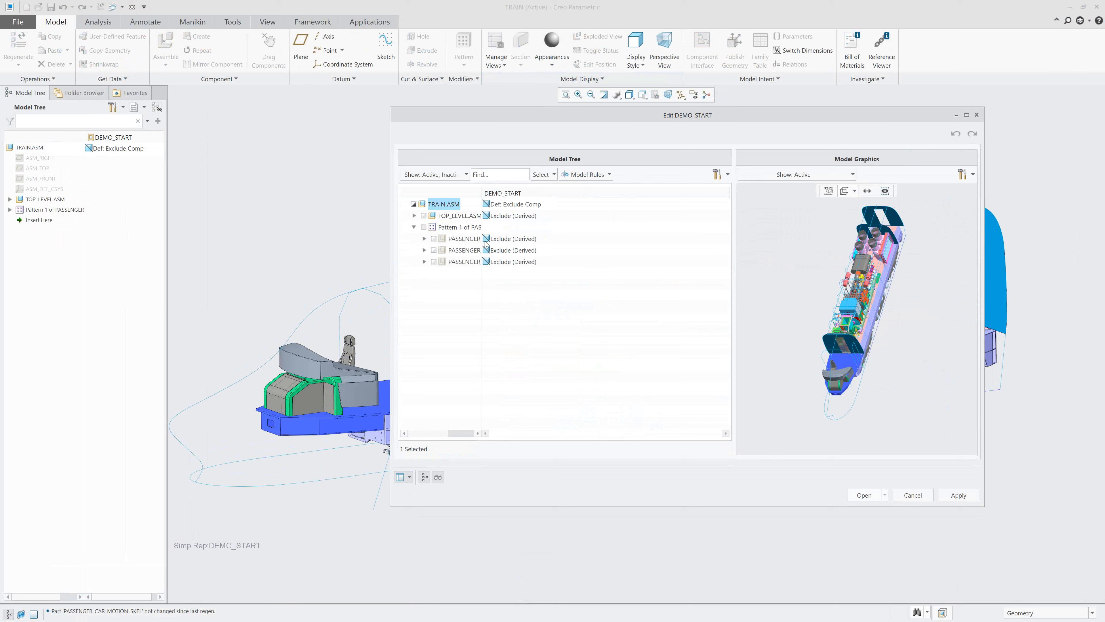
pyautogui.click(414, 215)
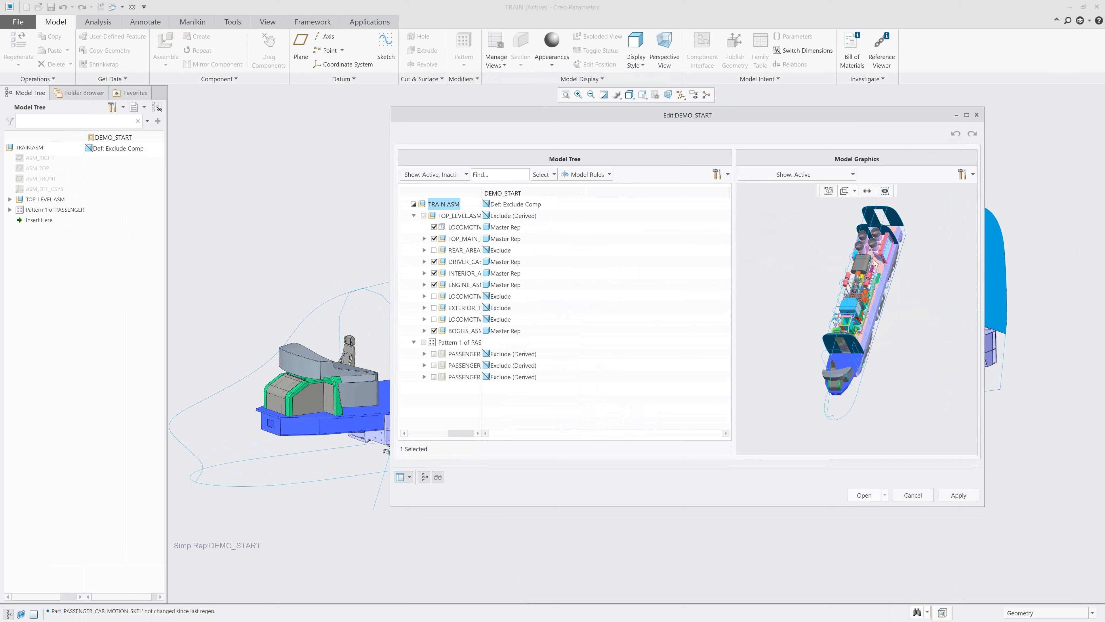
pyautogui.click(918, 498)
pyautogui.click(559, 335)
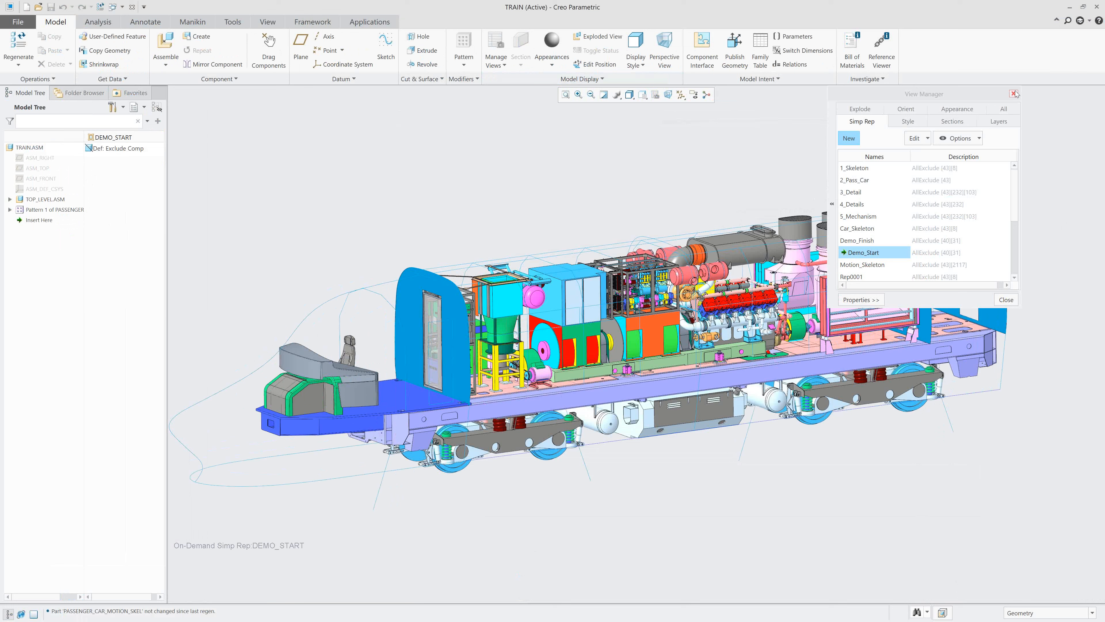
pyautogui.click(1008, 297)
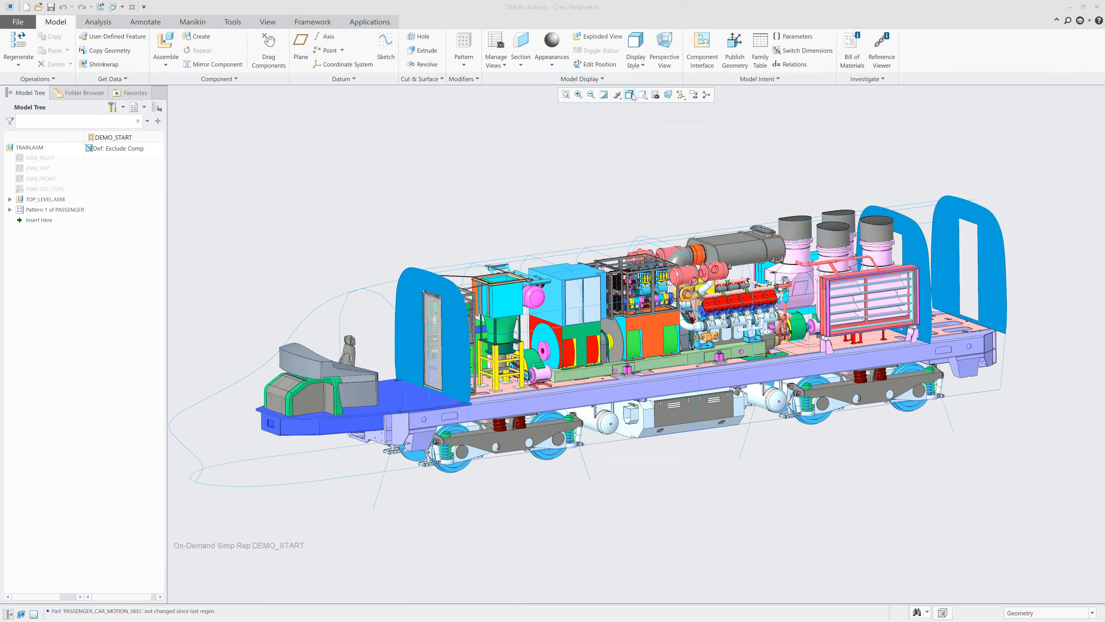
# Expand TOP_LEVEL.ASM in the model tree and widen the component name column to fit the full names.
pyautogui.click(643, 95)
pyautogui.click(664, 125)
pyautogui.click(9, 199)
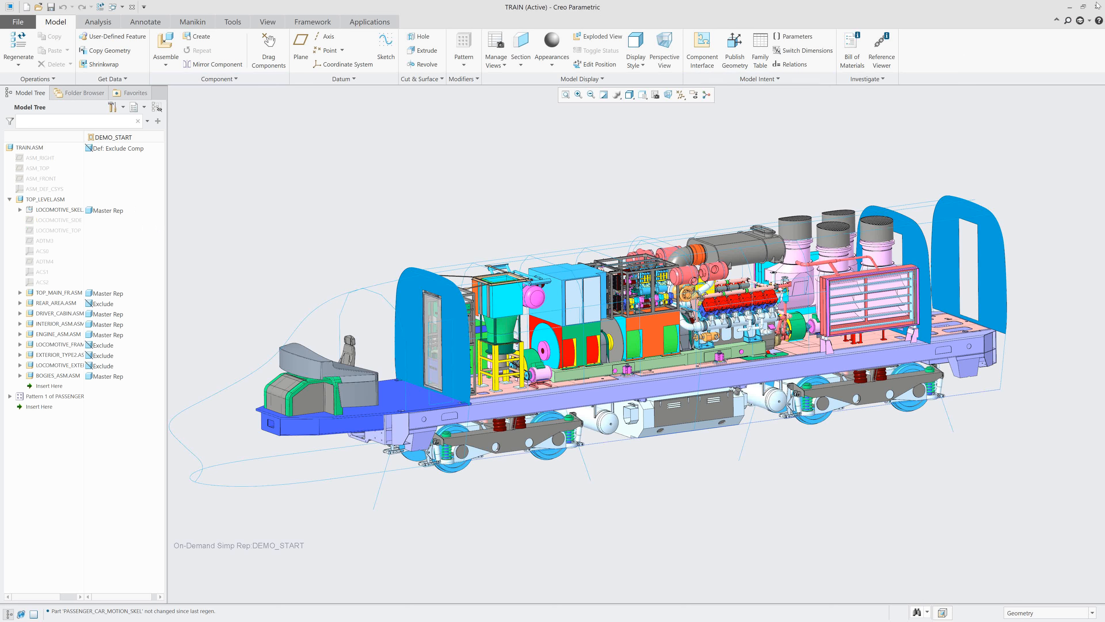
pyautogui.click(1092, 18)
pyautogui.click(961, 22)
pyautogui.moveTo(87, 137); pyautogui.dragTo(123, 137)
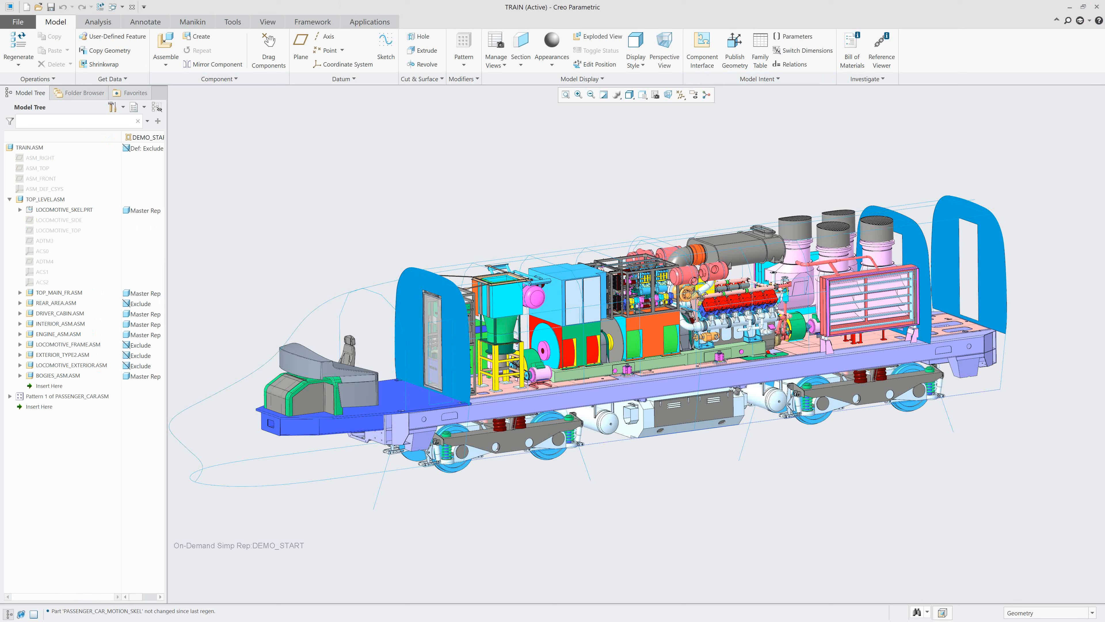
# Open LOCOMOTIVE_SKEL.PRT in its own window, inspect the skeleton's curves and surfaces, and close it again.
pyautogui.click(68, 211)
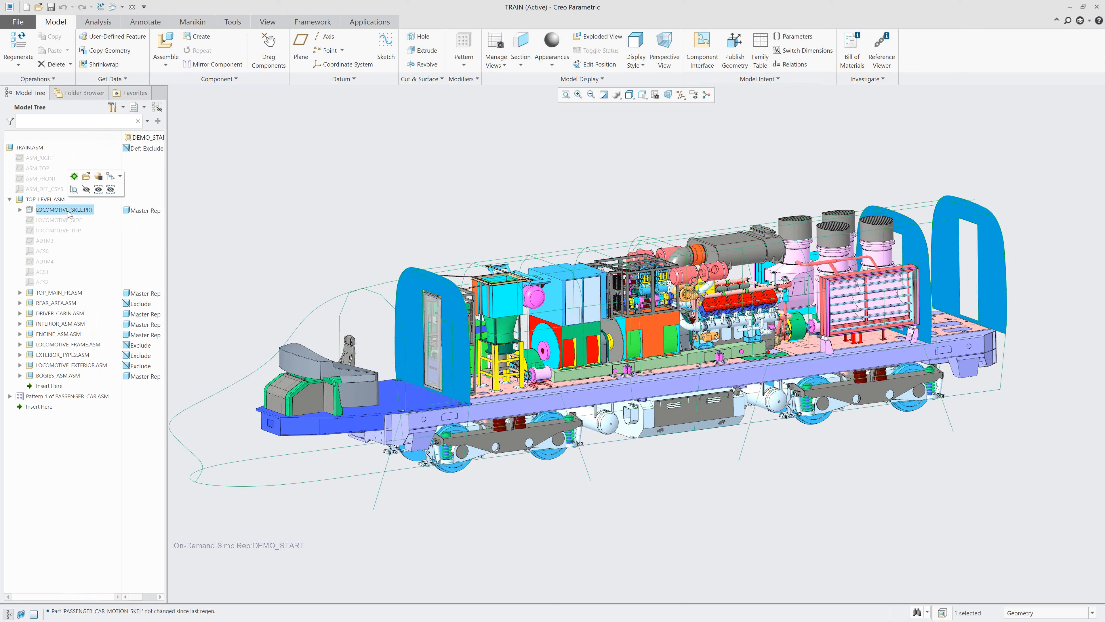
pyautogui.click(89, 178)
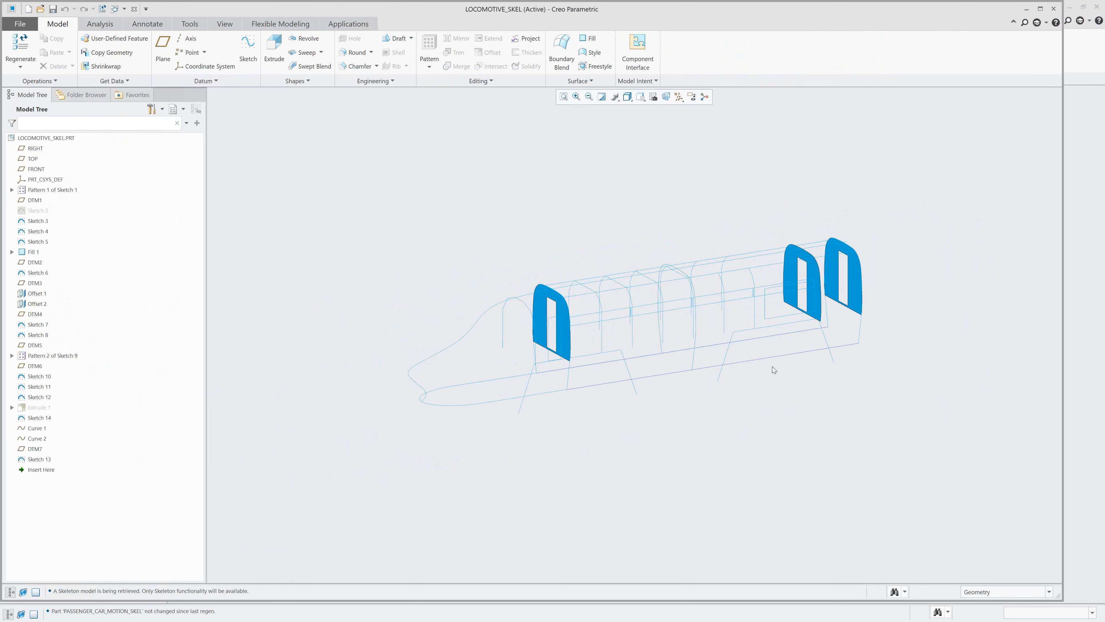
pyautogui.moveTo(733, 420)
pyautogui.mouseDown(button='middle')
pyautogui.moveTo(684, 422)
pyautogui.moveTo(698, 412)
pyautogui.mouseUp(button='middle')
pyautogui.scroll(-2, 691, 268)
pyautogui.moveTo(813, 372)
pyautogui.mouseDown(button='middle')
pyautogui.moveTo(799, 379)
pyautogui.moveTo(817, 386)
pyautogui.moveTo(746, 461)
pyautogui.moveTo(734, 440)
pyautogui.mouseUp(button='middle')
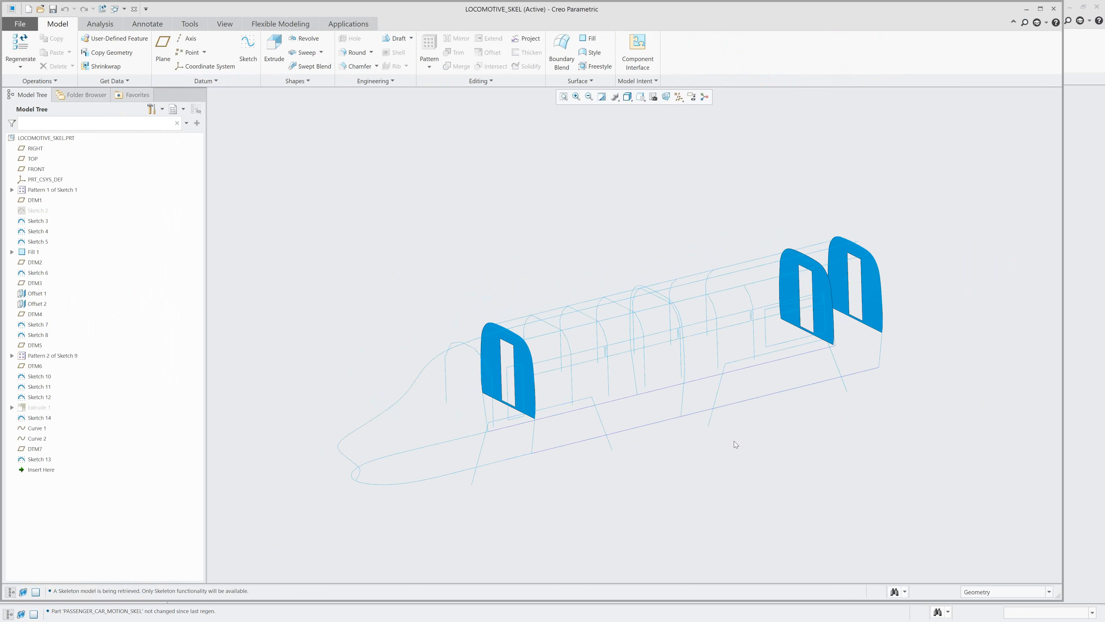
pyautogui.scroll(-2, 734, 441)
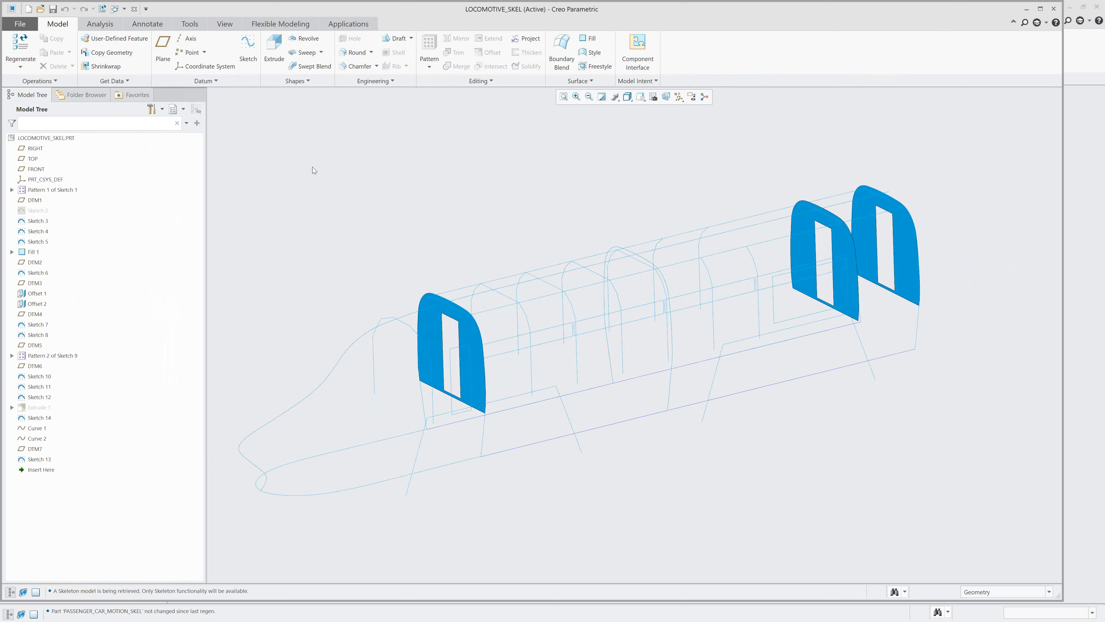
pyautogui.click(134, 9)
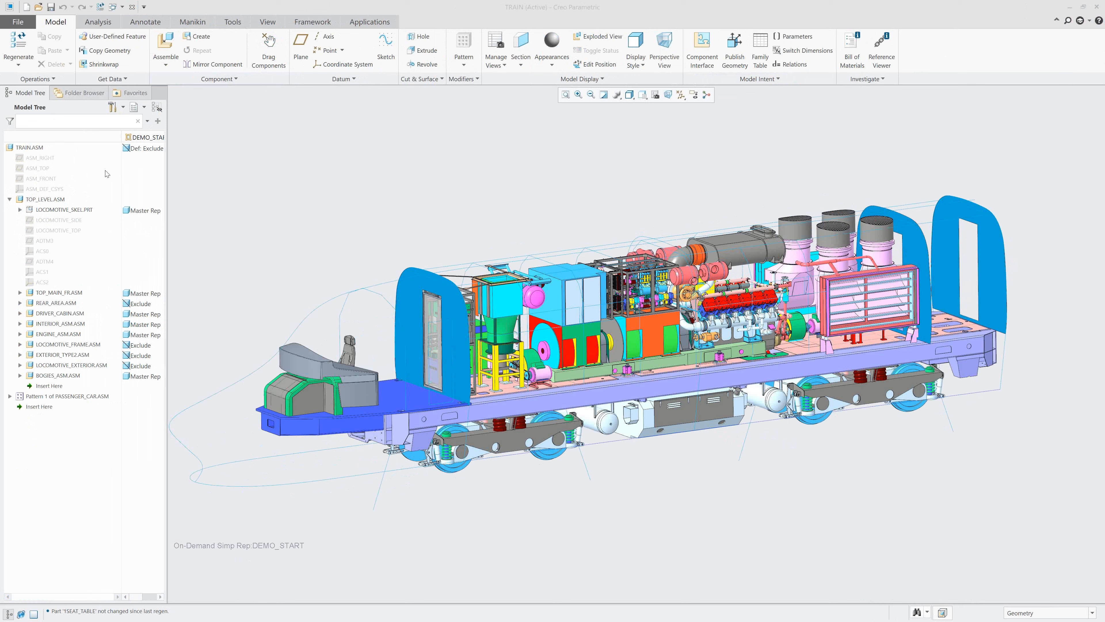
# Collapse TOP_LEVEL.ASM, expand the PASSENGER_CAR.ASM pattern, and apply a saved view that leaves room behind the locomotive for the cars.
pyautogui.click(9, 200)
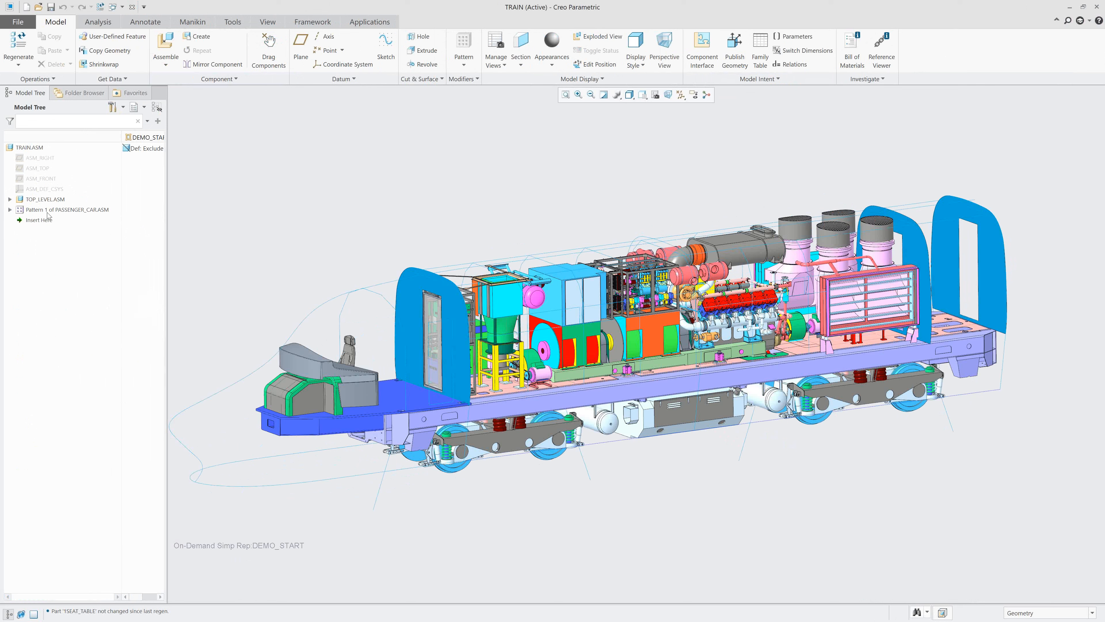
pyautogui.click(10, 210)
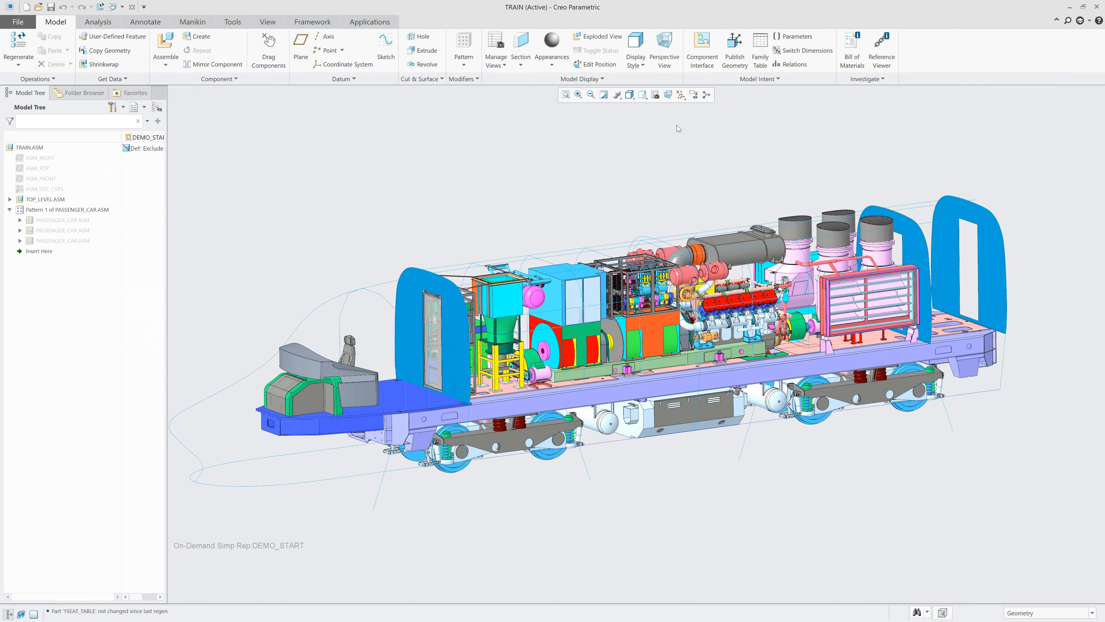
pyautogui.click(631, 95)
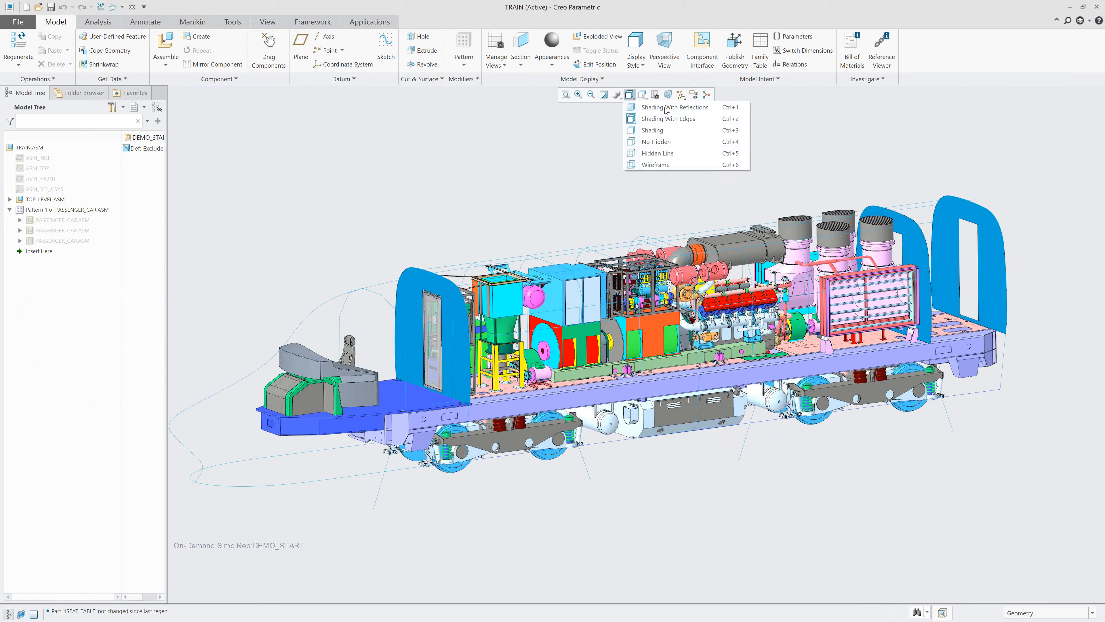
pyautogui.click(645, 94)
pyautogui.click(645, 96)
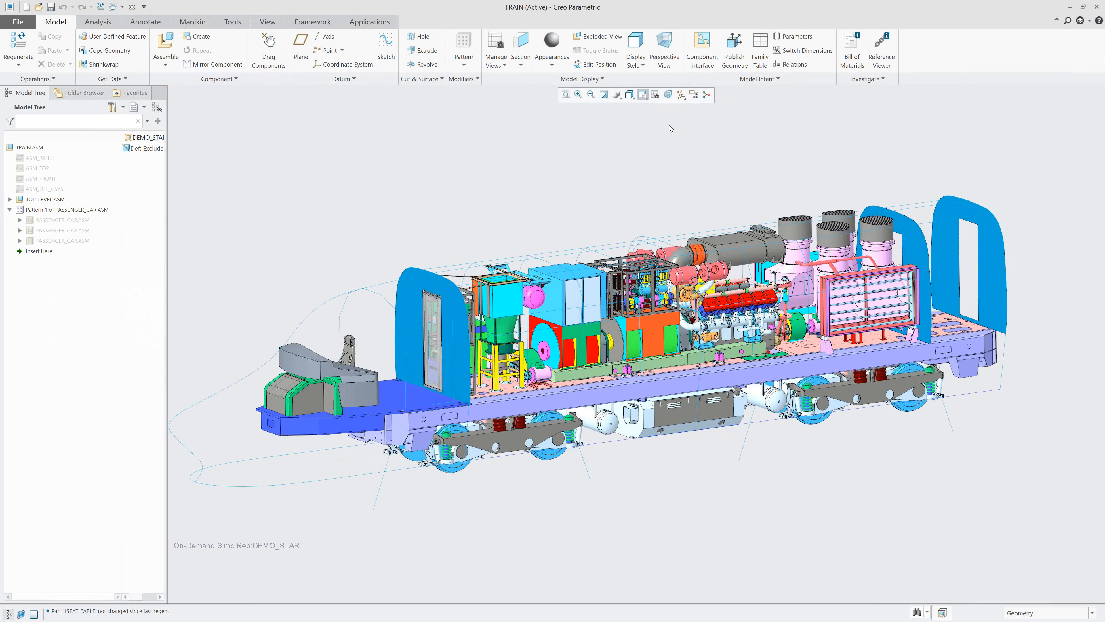
pyautogui.click(645, 96)
pyautogui.click(668, 127)
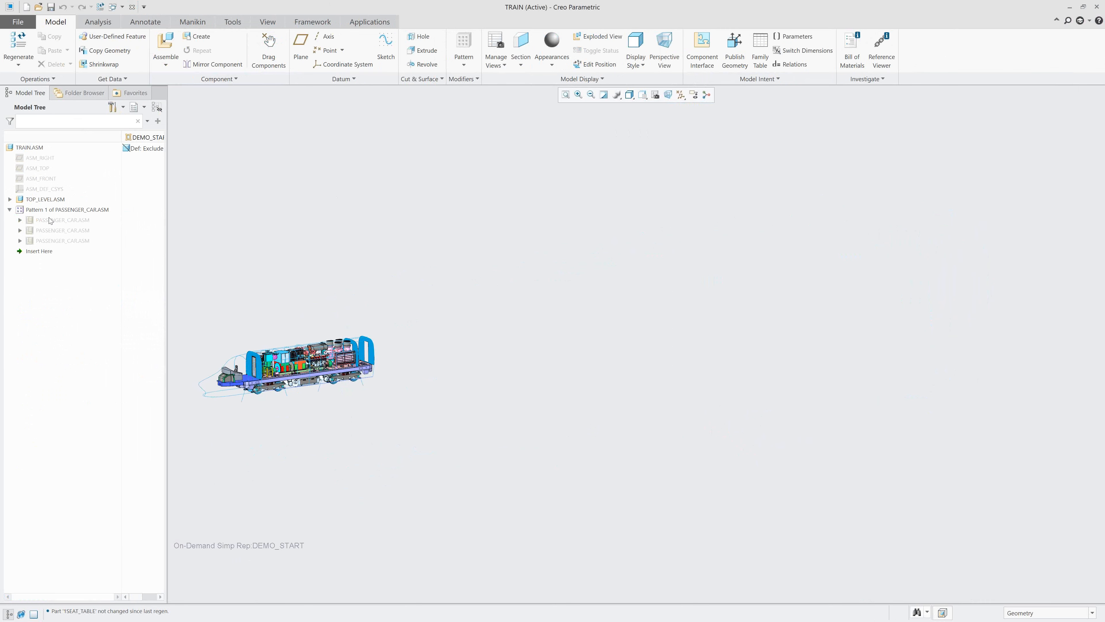
# Bring all three excluded PASSENGER_CAR.ASM components of the pattern into the train's current representation.
pyautogui.click(60, 222)
pyautogui.keyDown('shift'); pyautogui.click(58, 242); pyautogui.keyUp('shift')
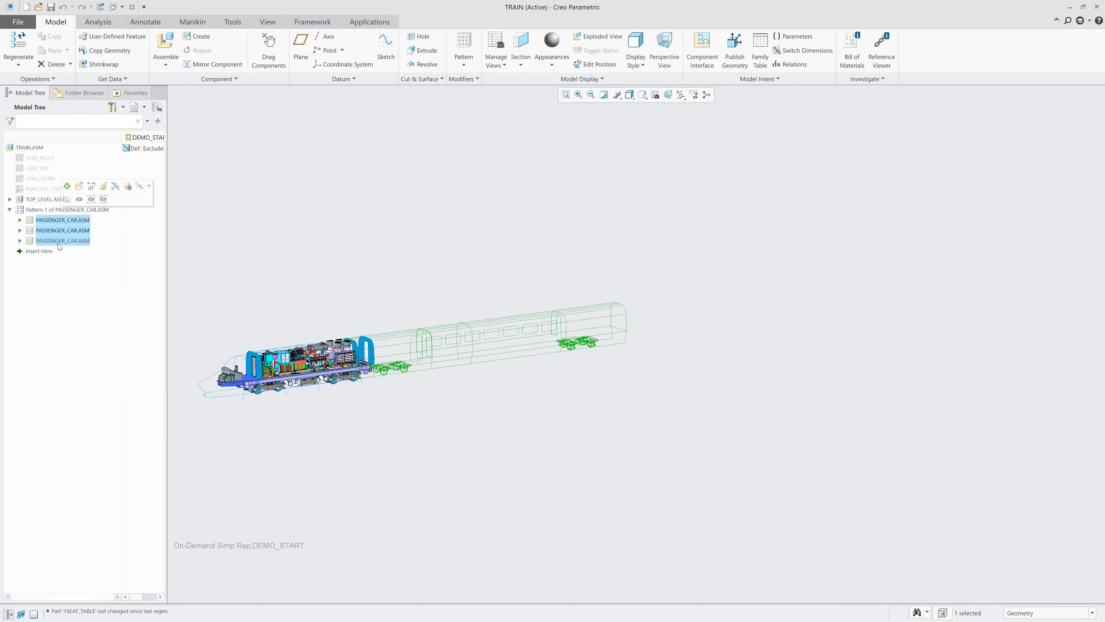
pyautogui.click(63, 222)
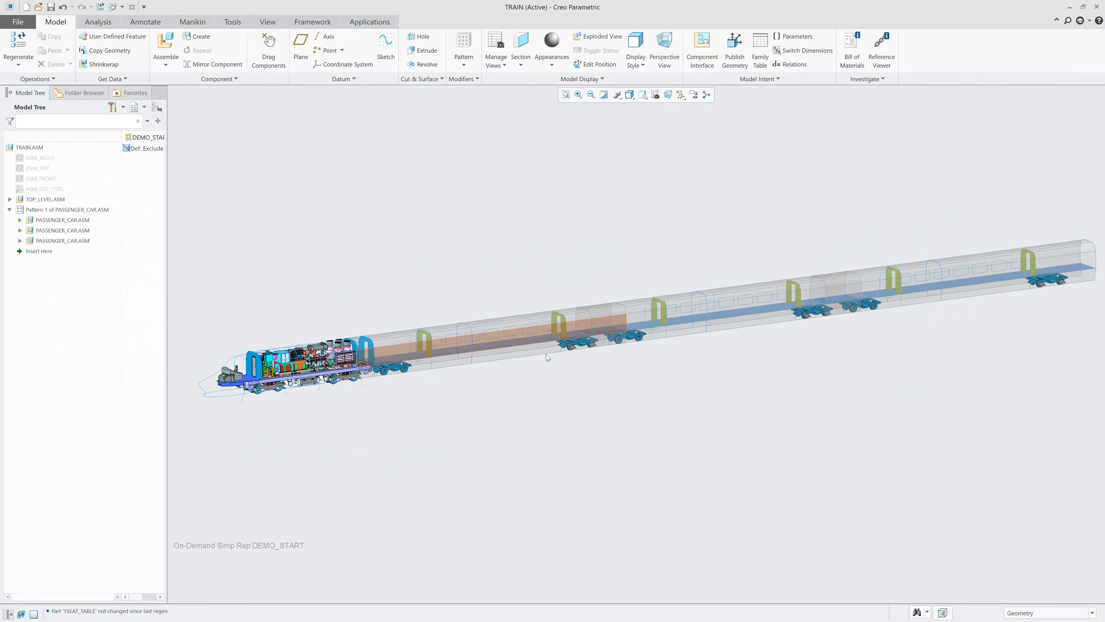
# Expand the first PASSENGER_CAR.ASM in the pattern and its PASSENGER_CAR_SKEL.PRT to list the skeleton's features.
pyautogui.scroll(5, 546, 354)
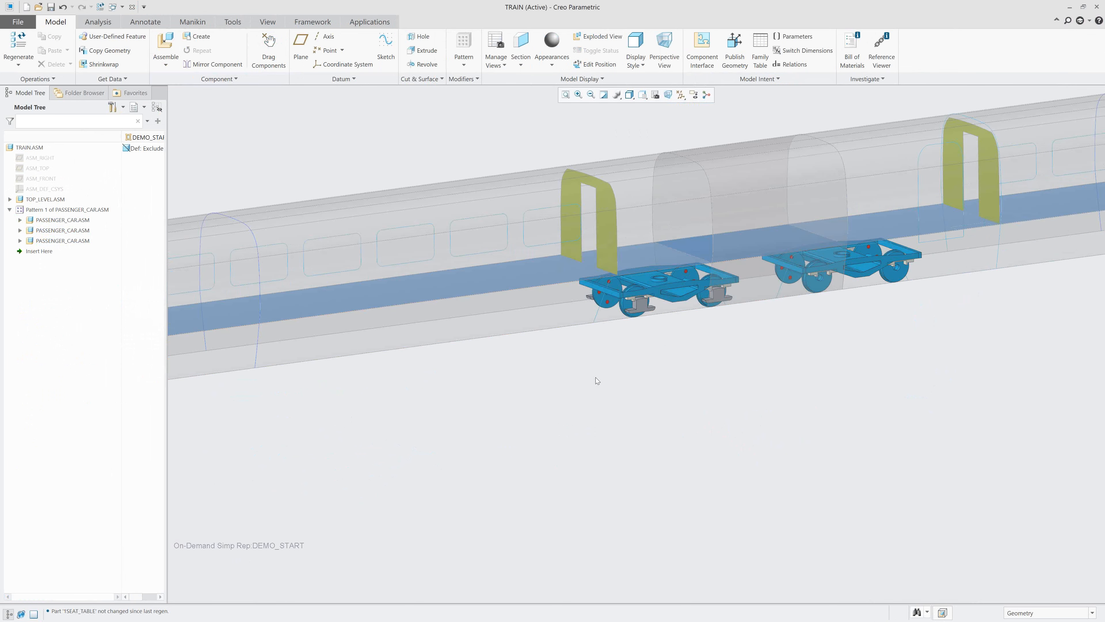
pyautogui.scroll(-2, 595, 378)
pyautogui.keyDown('shift'); pyautogui.moveTo(538, 395); pyautogui.dragTo(704, 402, button='middle'); pyautogui.keyUp('shift')
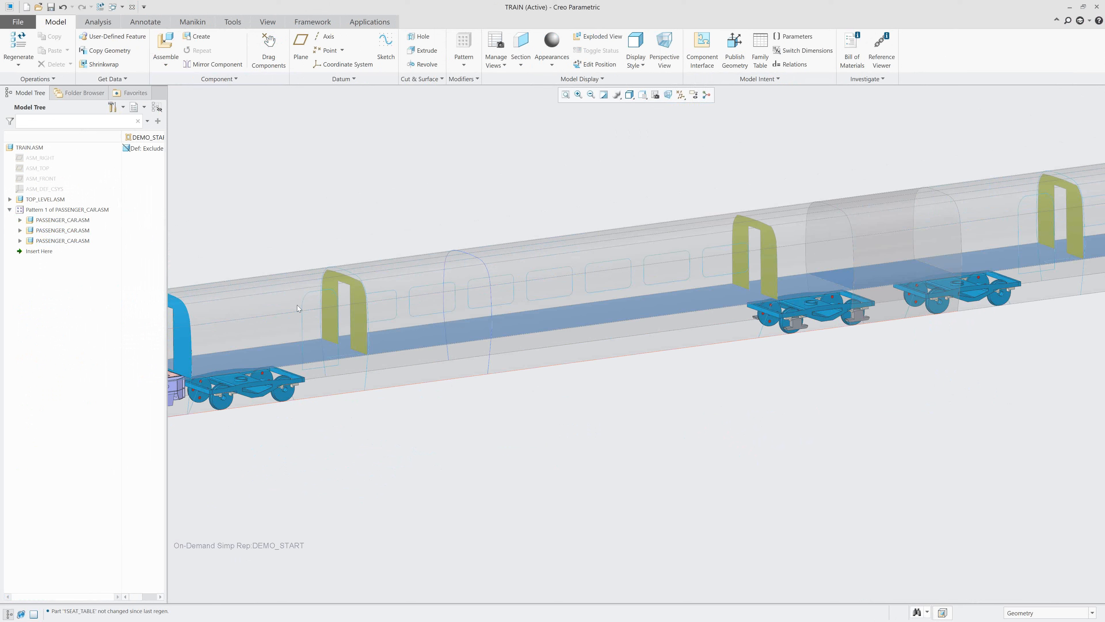
pyautogui.click(20, 220)
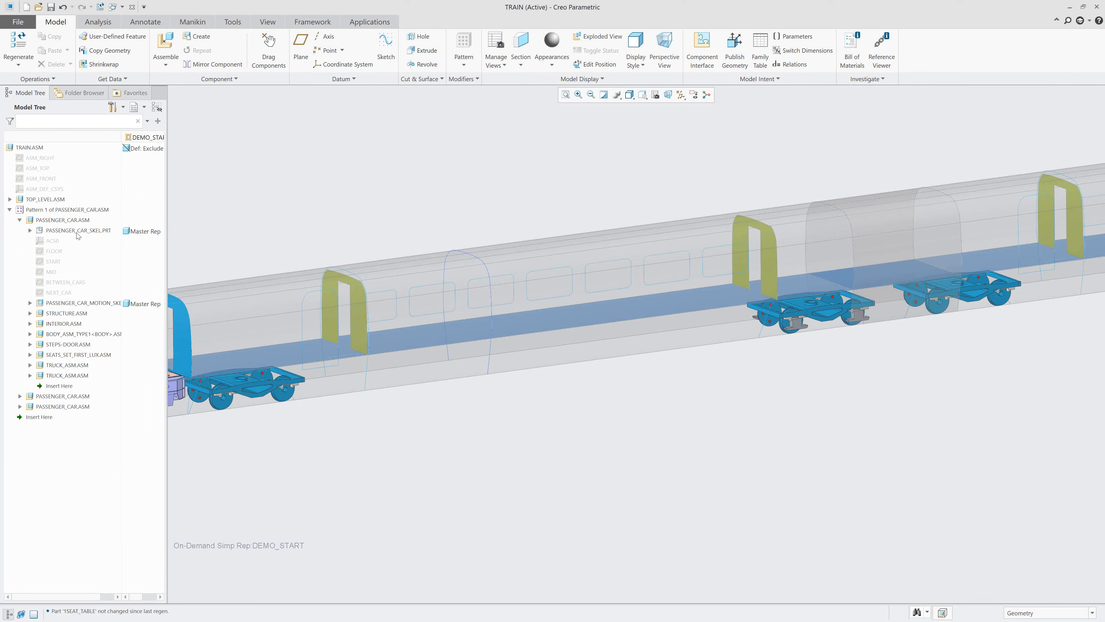
pyautogui.click(30, 231)
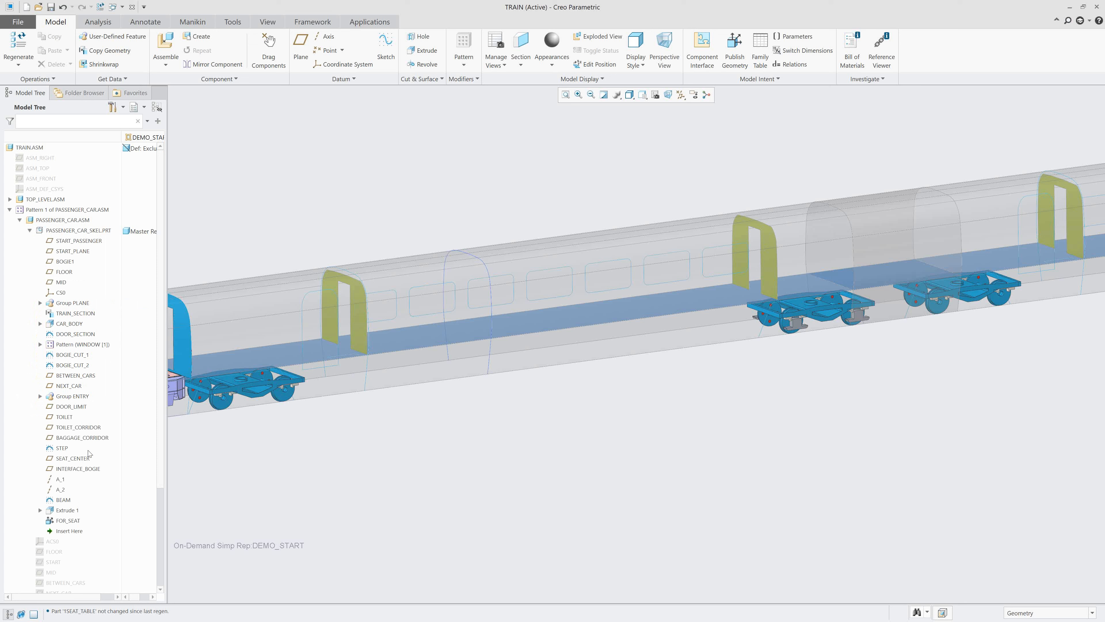
# Highlight CAR_BODY and DOOR_SECTION in the passenger car skeleton, then expand the window pattern and highlight WINDOW [1].
pyautogui.click(81, 327)
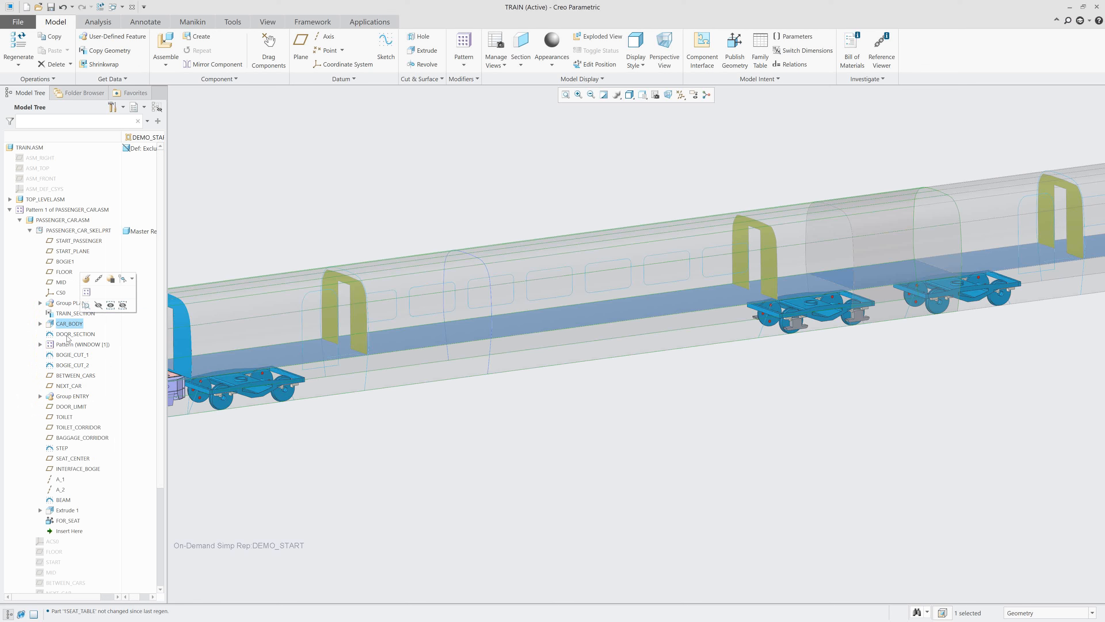
pyautogui.click(68, 335)
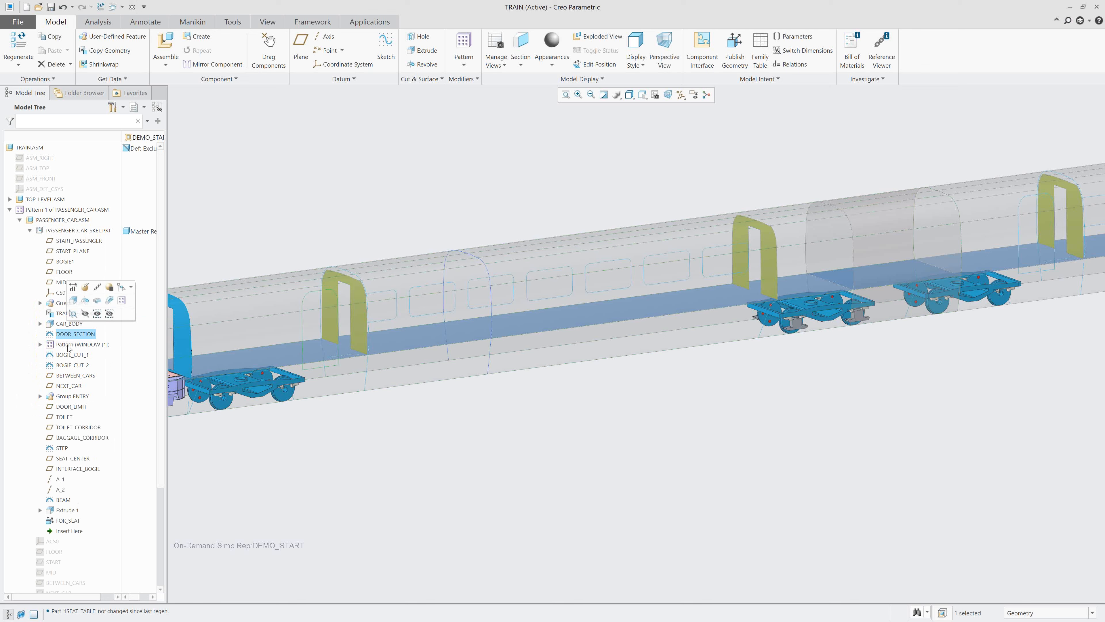
pyautogui.click(40, 344)
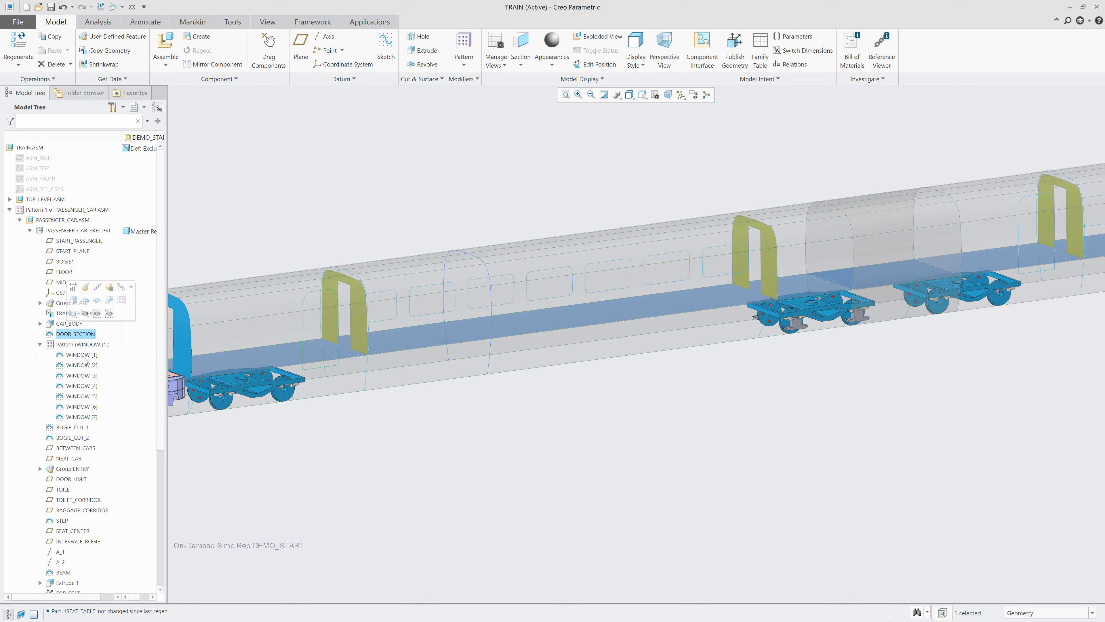
pyautogui.click(83, 355)
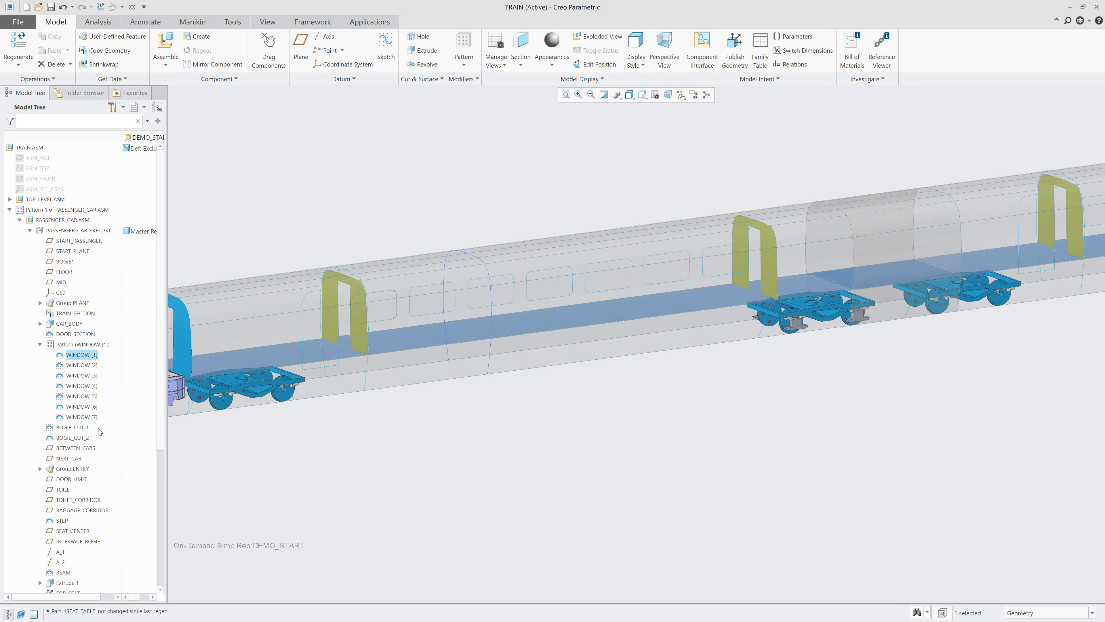
pyautogui.scroll(-3, 83, 440)
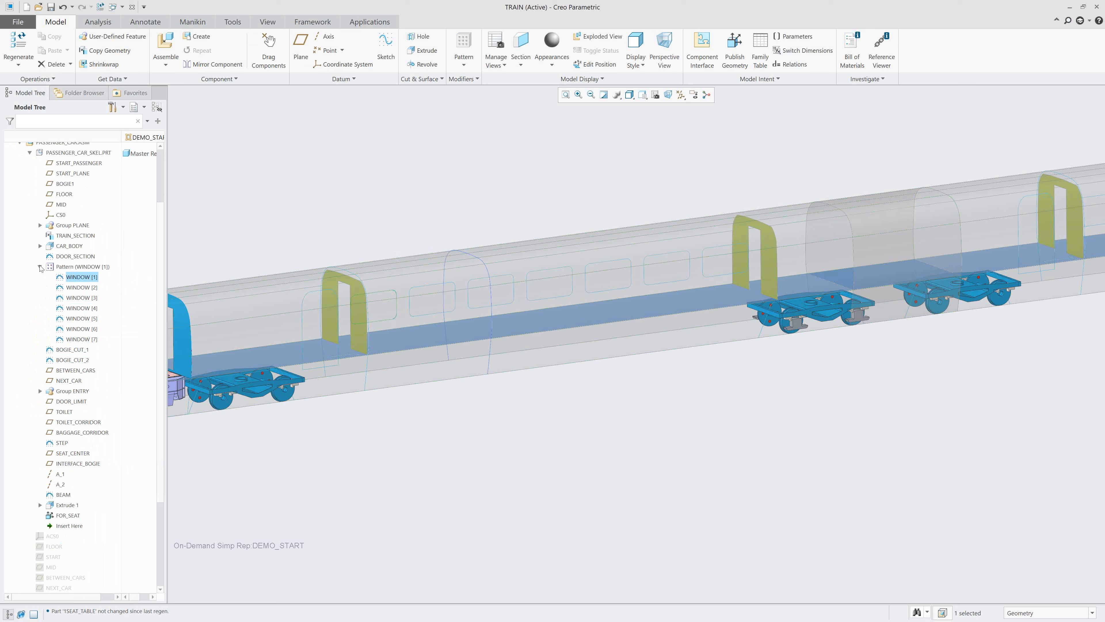
pyautogui.scroll(2, 48, 252)
# Activate PASSENGER_CAR_SKEL.PRT within the train assembly and apply the saved view 0-START_02.
pyautogui.click(69, 205)
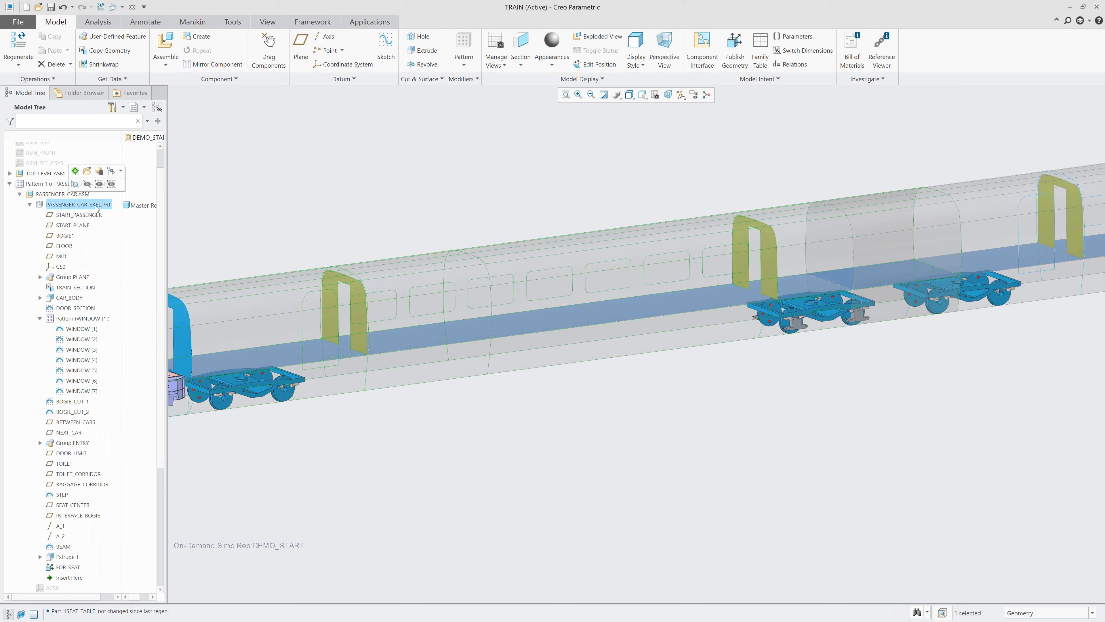
pyautogui.click(74, 171)
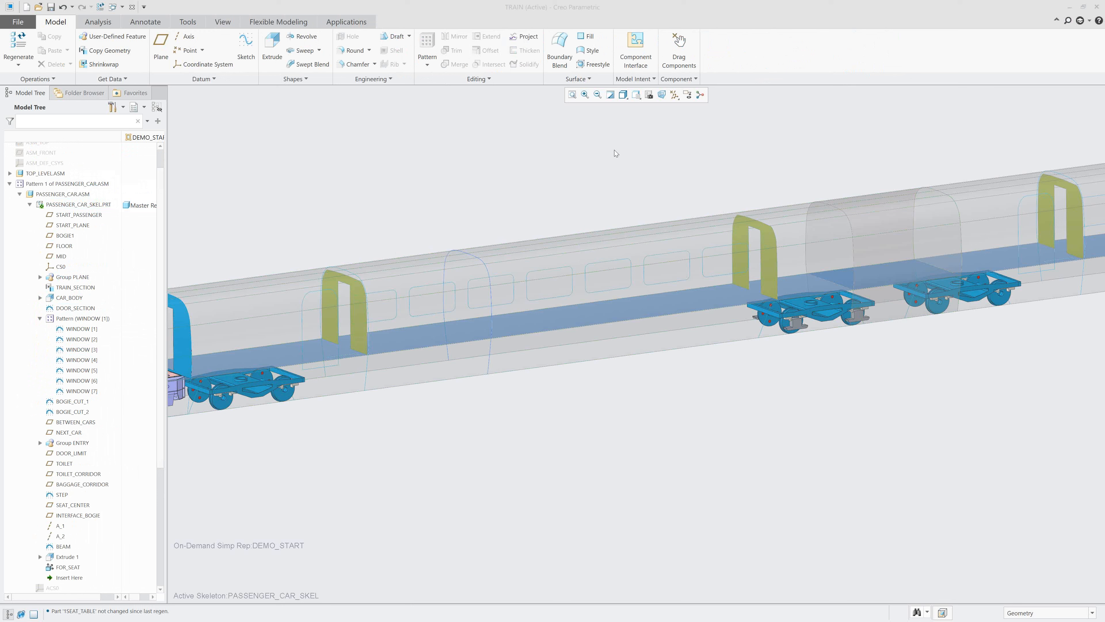
pyautogui.click(623, 95)
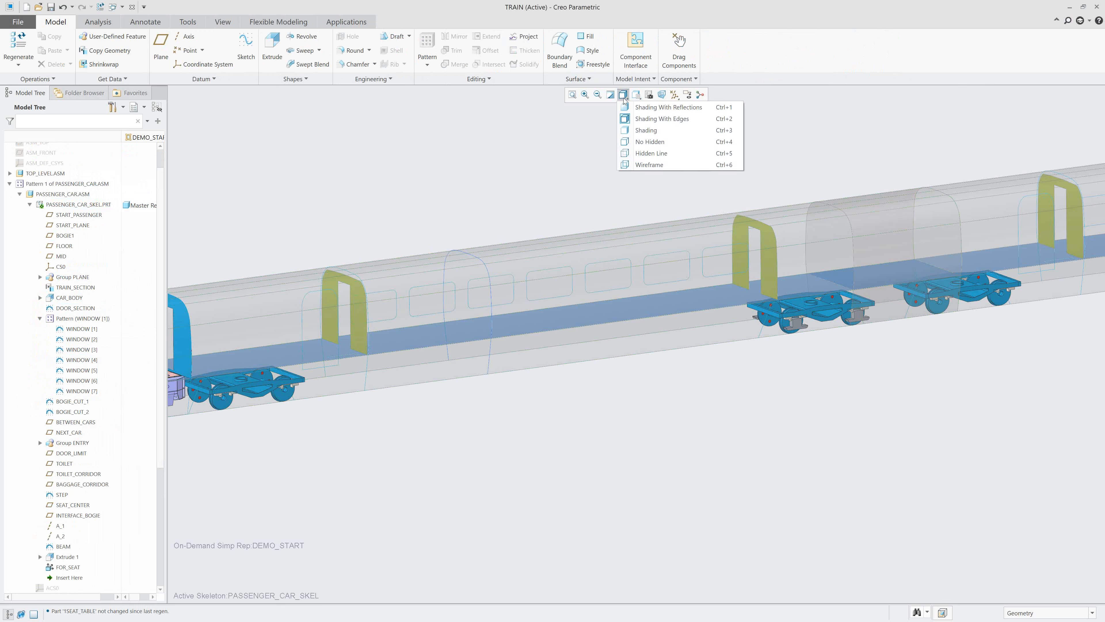
pyautogui.click(636, 94)
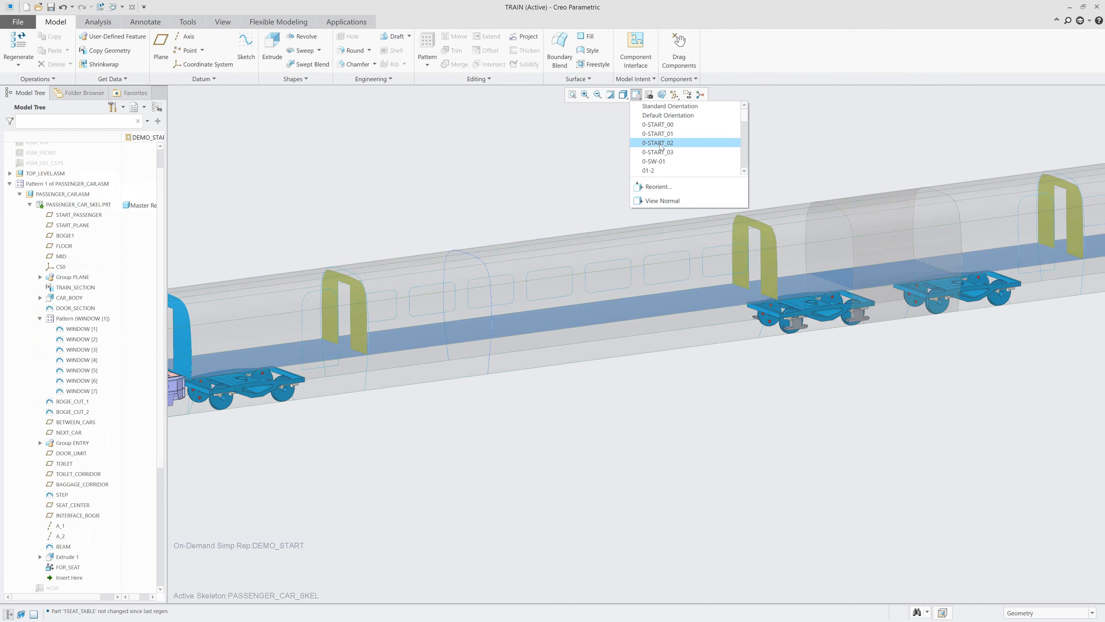
pyautogui.click(660, 144)
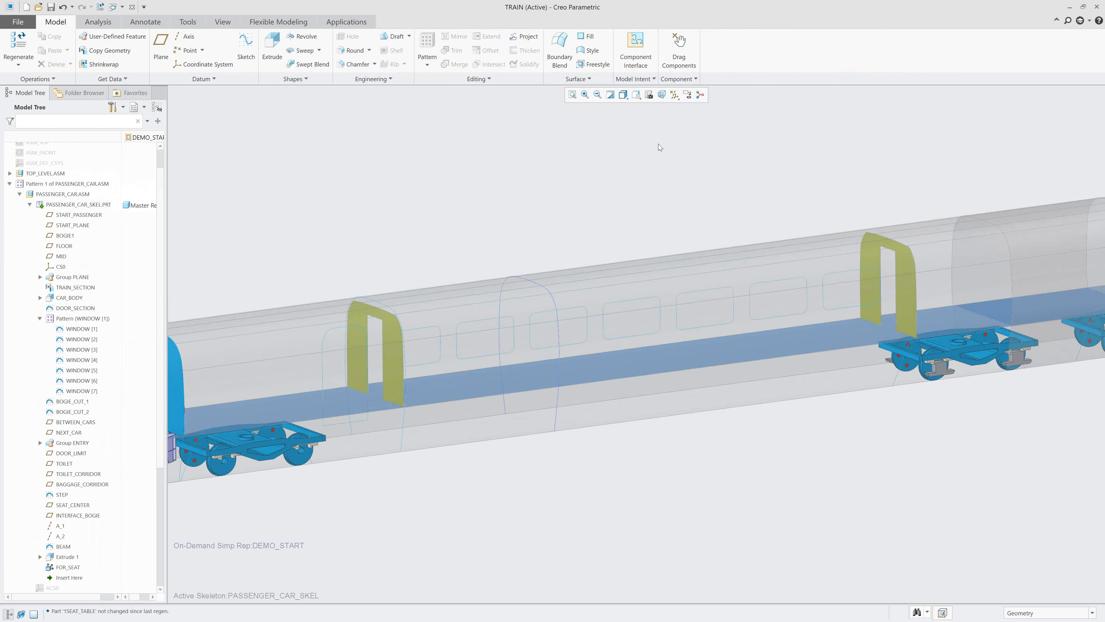
# Start a Publish Geometry feature in the active skeleton and place its dialog clear of the area where geometry is selected.
pyautogui.click(638, 82)
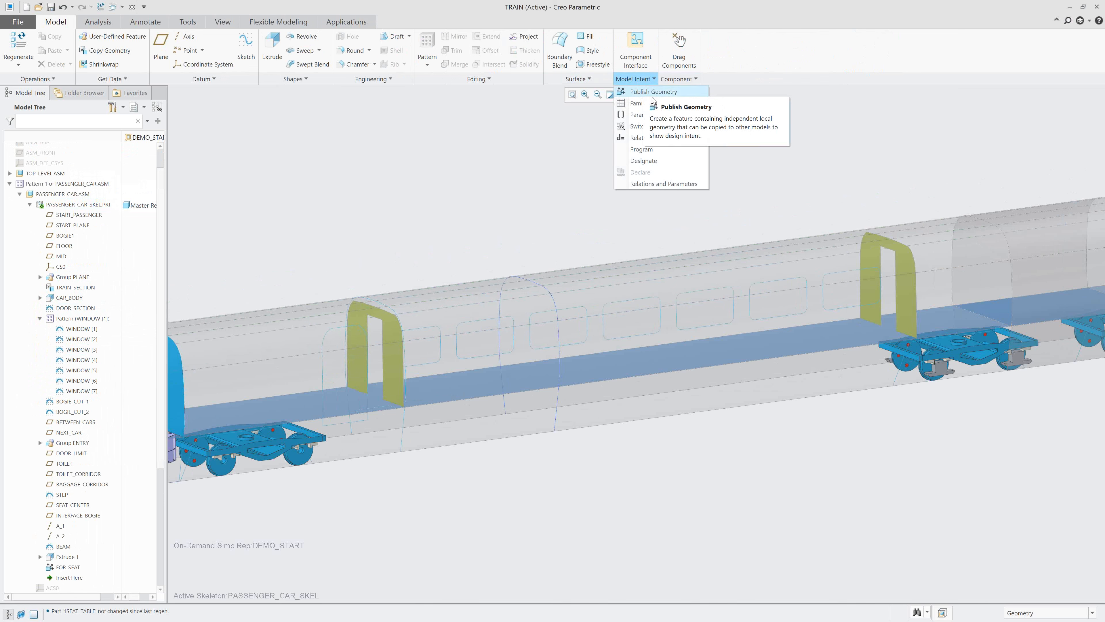
pyautogui.click(665, 93)
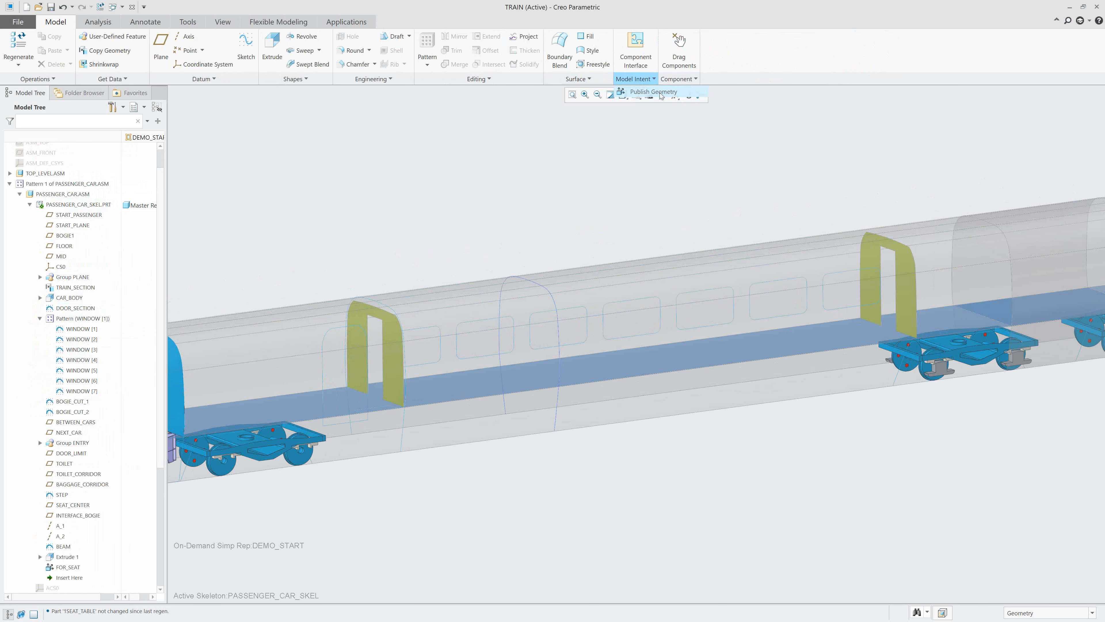
pyautogui.moveTo(1000, 99); pyautogui.dragTo(941, 97)
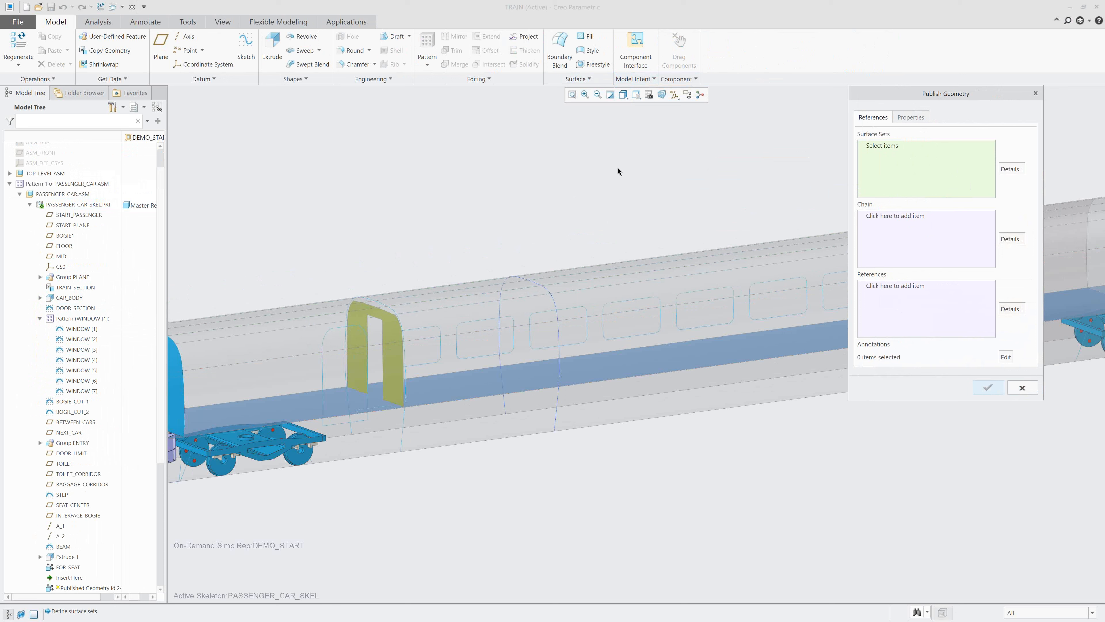
pyautogui.rightClick(567, 219)
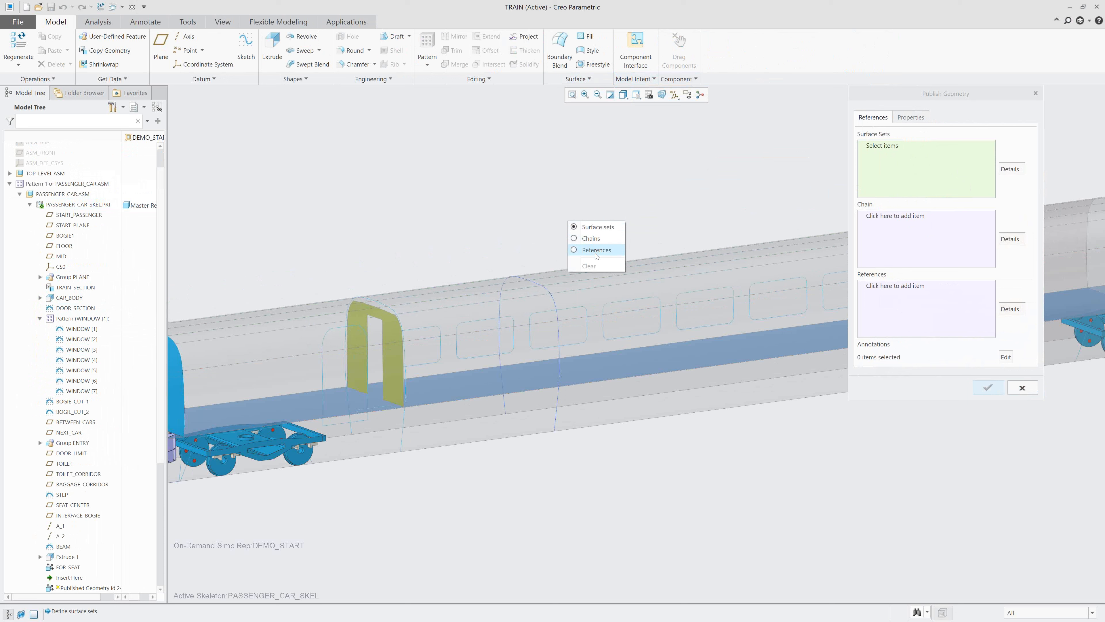
pyautogui.click(705, 153)
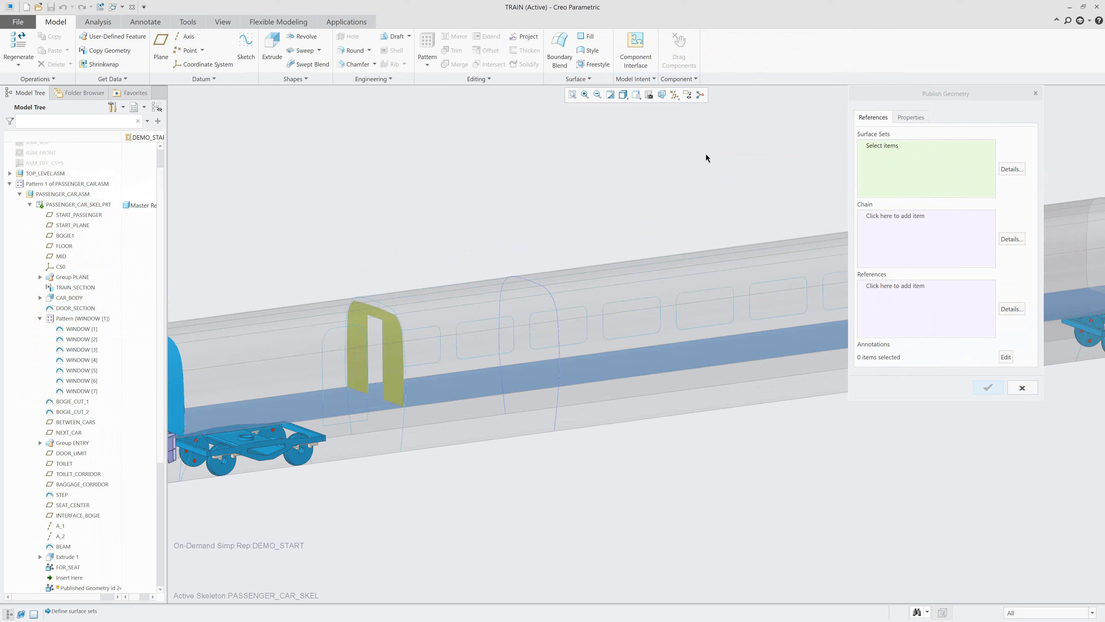
pyautogui.rightClick(493, 351)
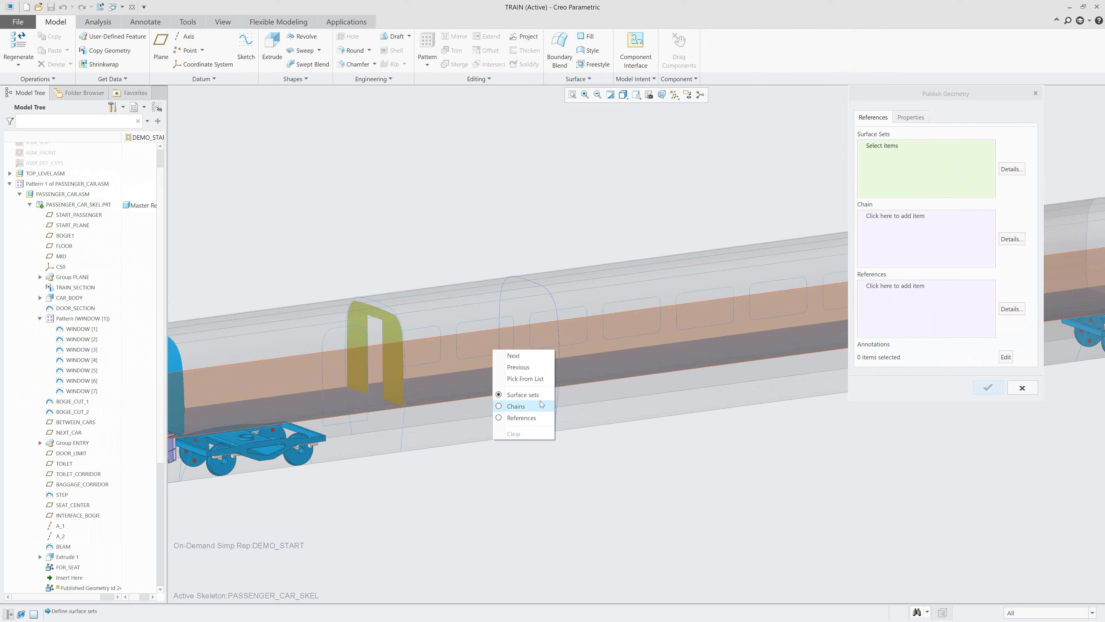
pyautogui.click(534, 380)
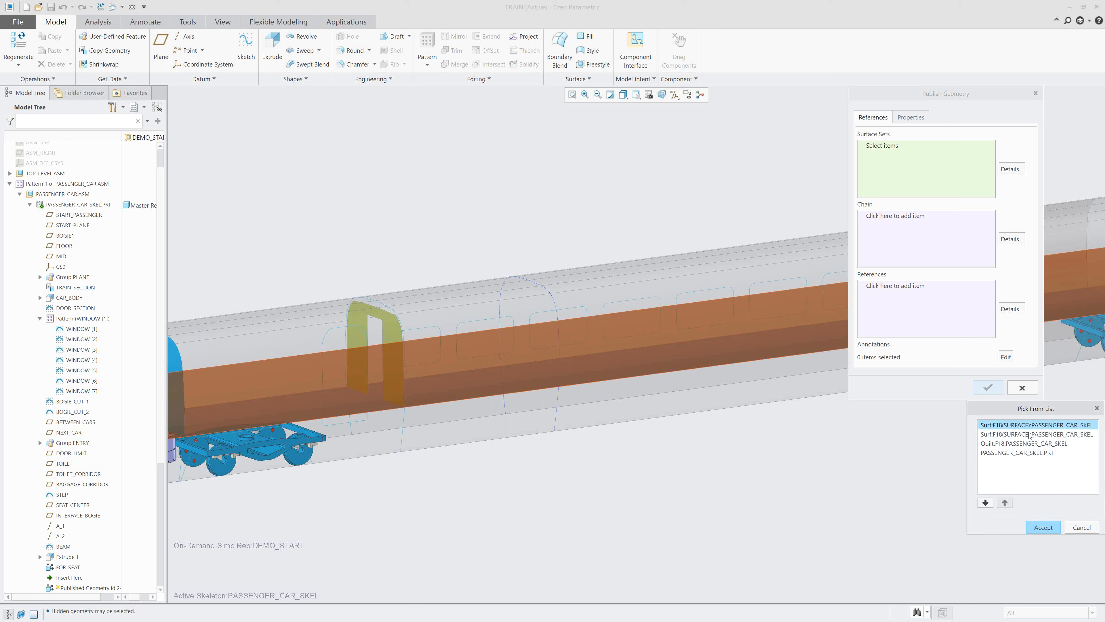
pyautogui.click(1070, 525)
pyautogui.rightClick(566, 325)
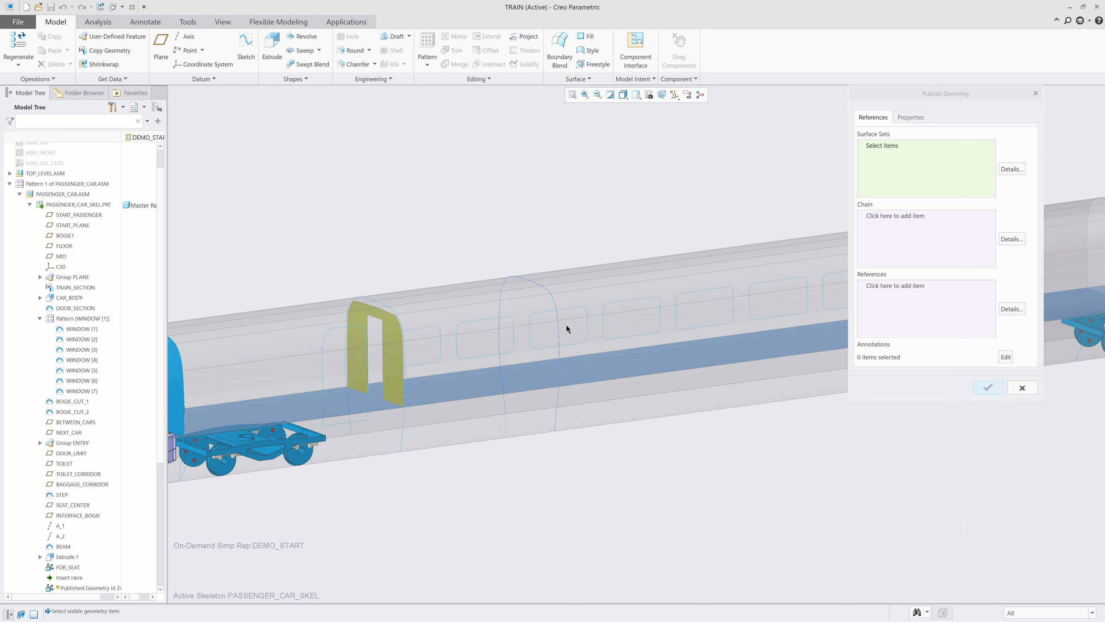
pyautogui.click(592, 354)
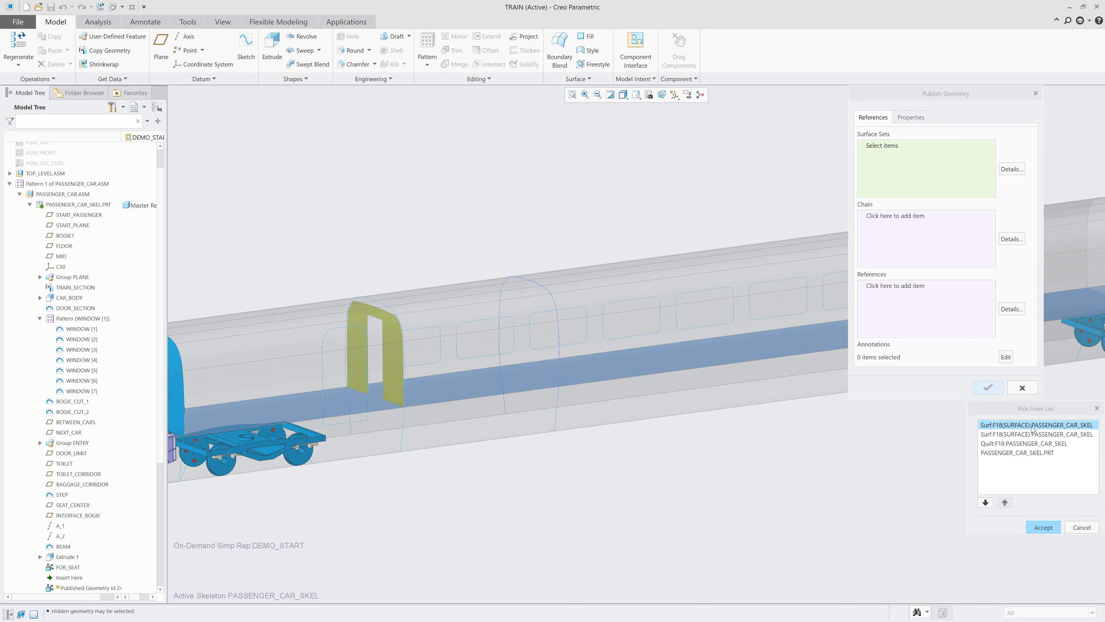
pyautogui.click(1086, 529)
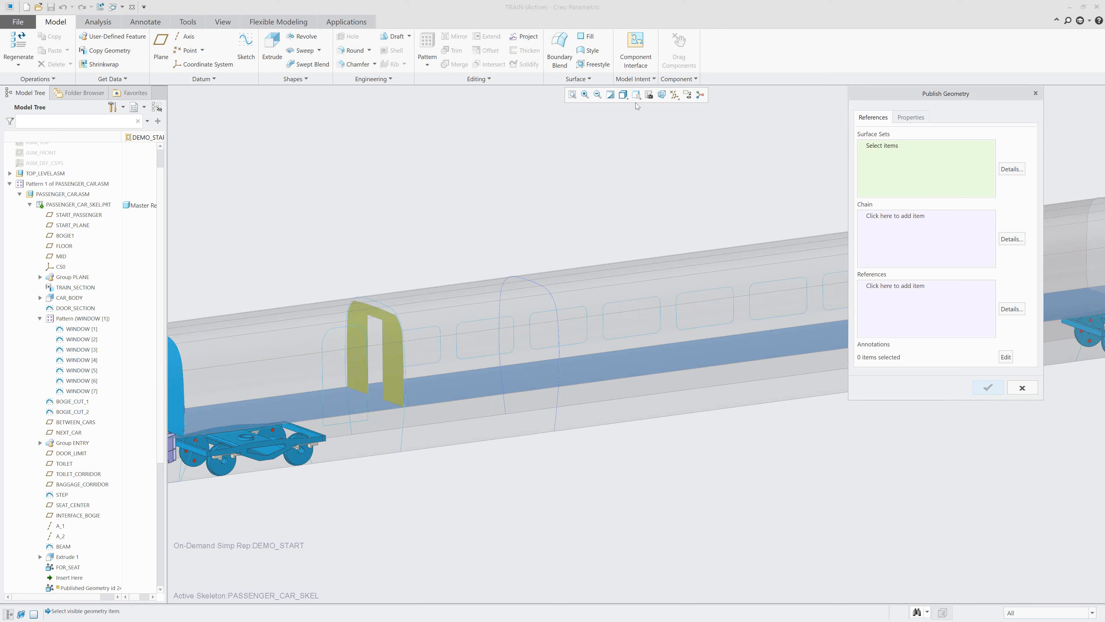
# Add the floor quilt Quilt:F47 of PASSENGER_CAR_SKEL to the published geometry's surface sets by choosing it among the overlapping items.
pyautogui.click(637, 95)
pyautogui.click(669, 143)
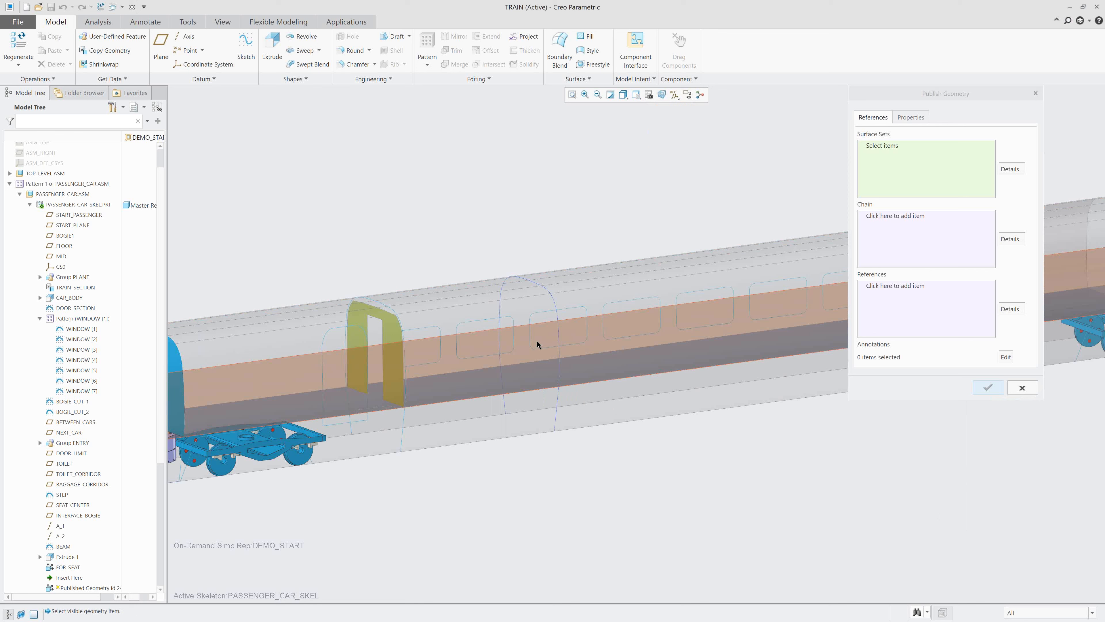
pyautogui.rightClick(489, 379)
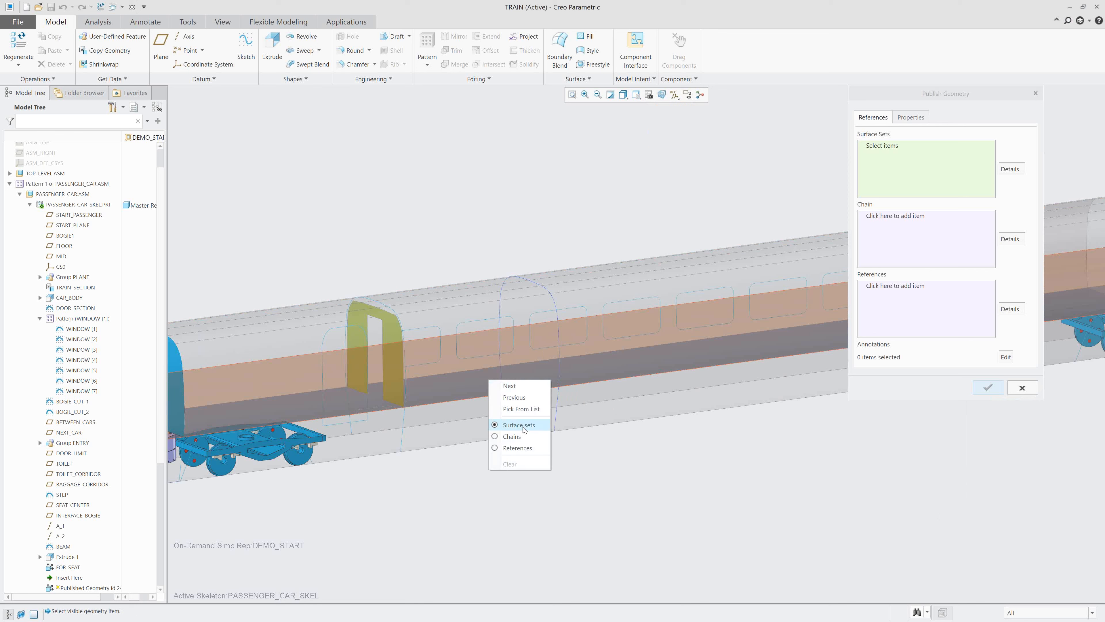
pyautogui.click(521, 409)
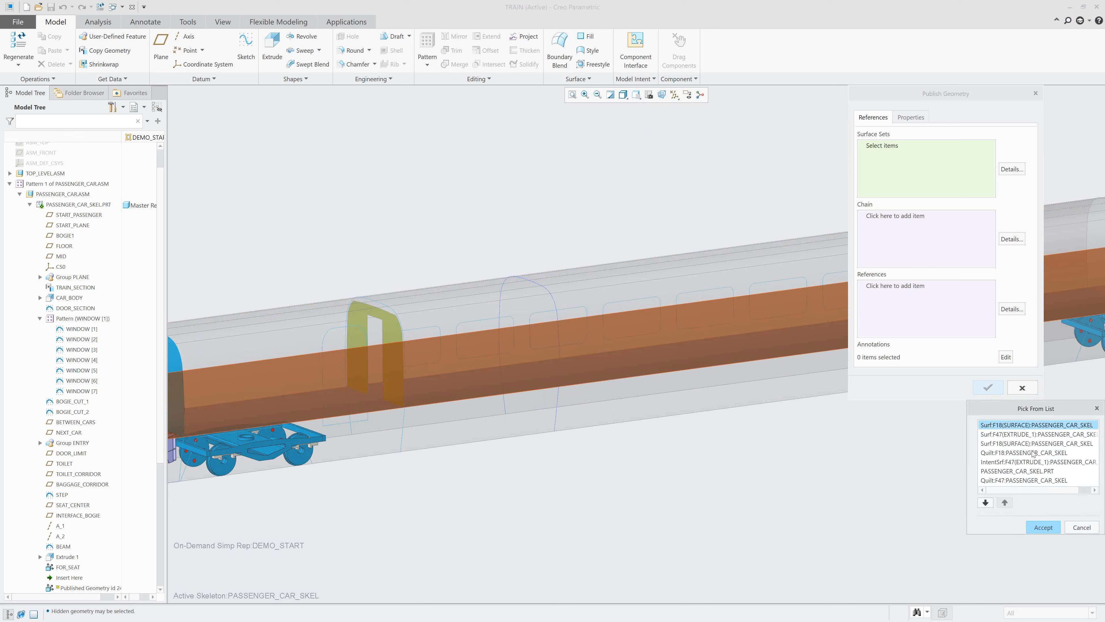
pyautogui.click(1017, 462)
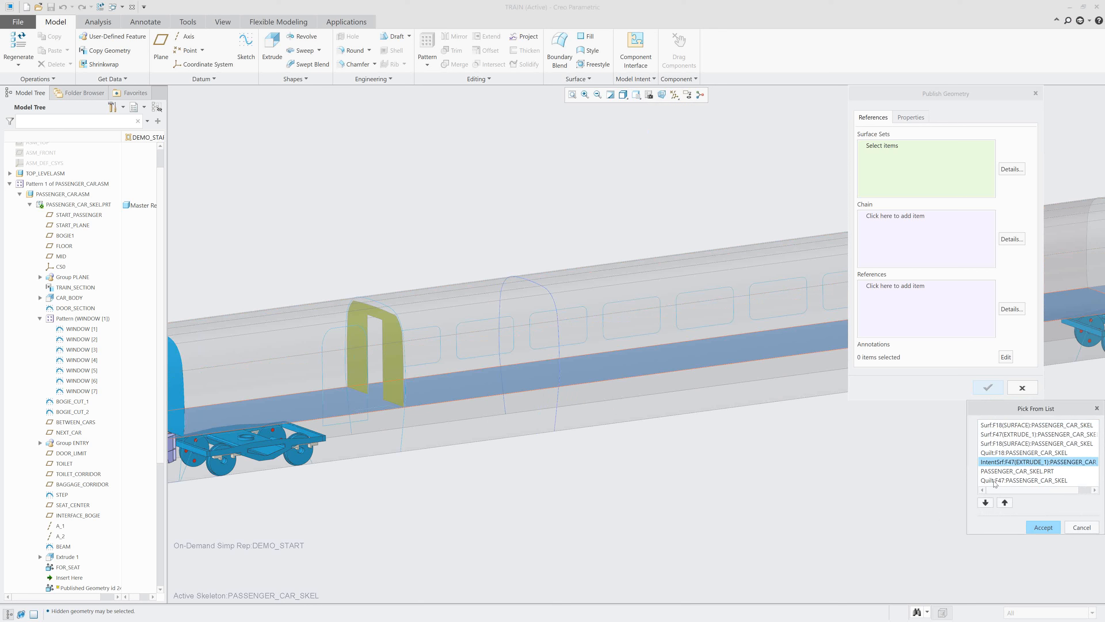
pyautogui.click(1044, 480)
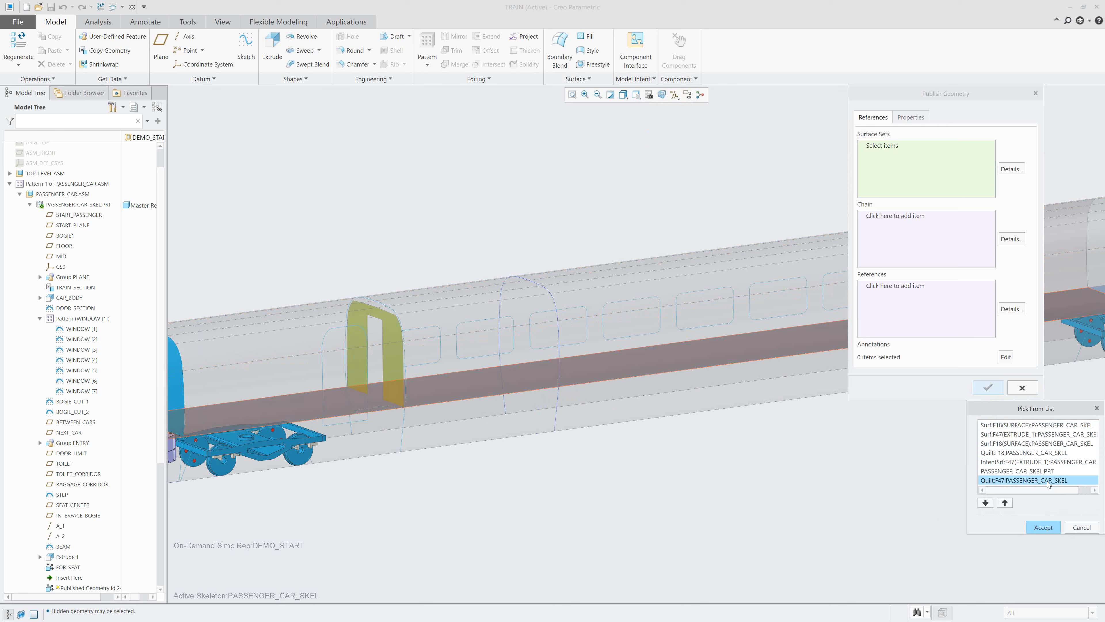
pyautogui.doubleClick(1047, 480)
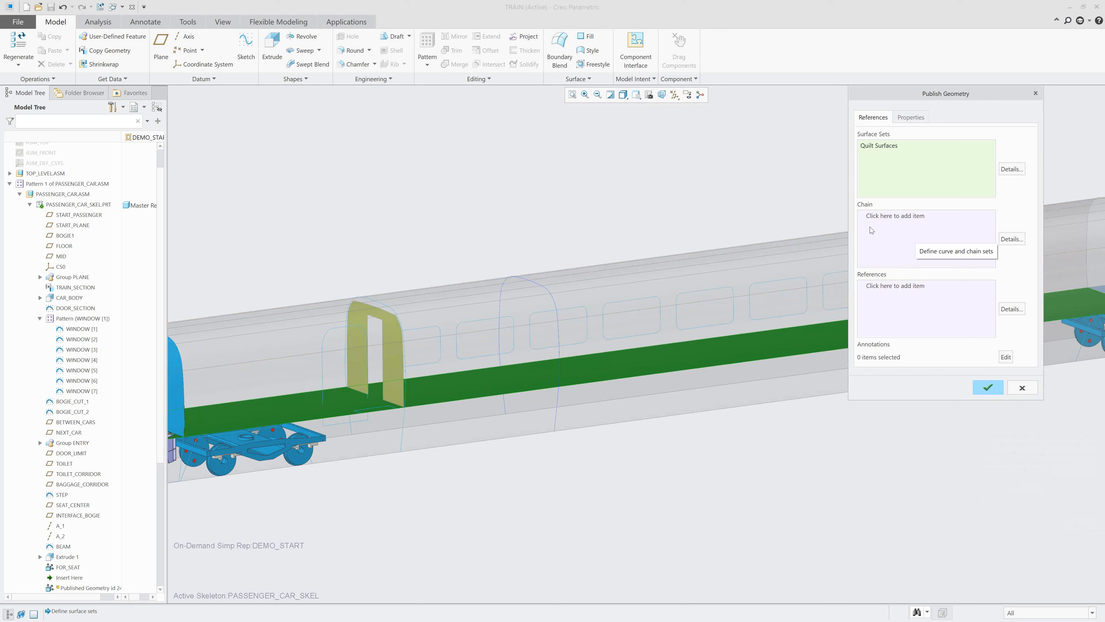
# Name the published geometry feature for_structure and complete it.
pyautogui.click(911, 117)
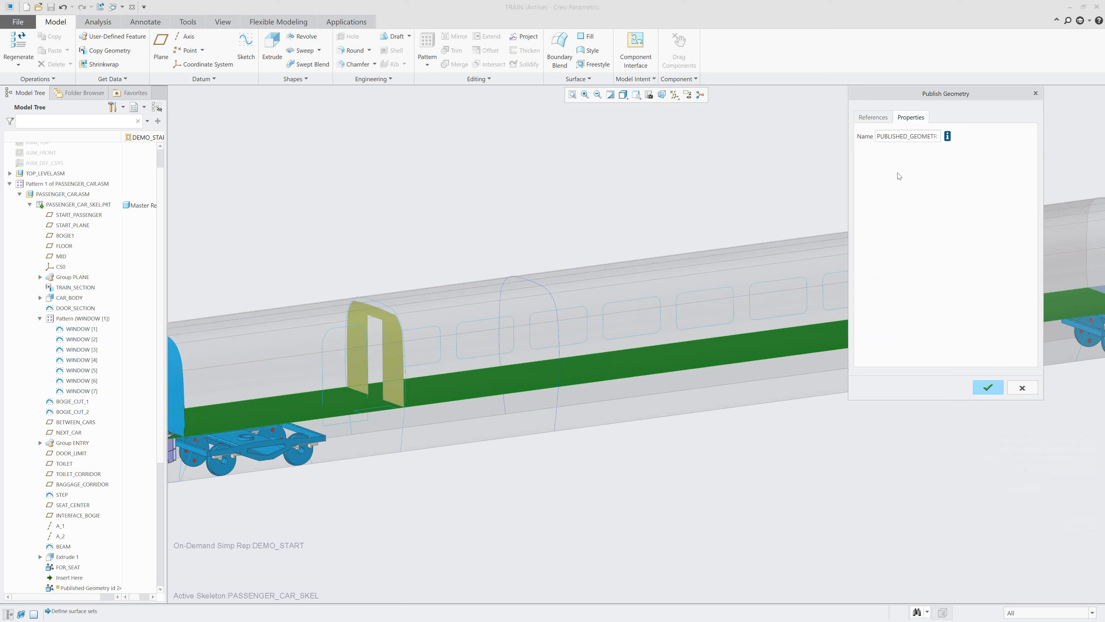
pyautogui.doubleClick(902, 136)
pyautogui.write('for_structure')
pyautogui.click(988, 387)
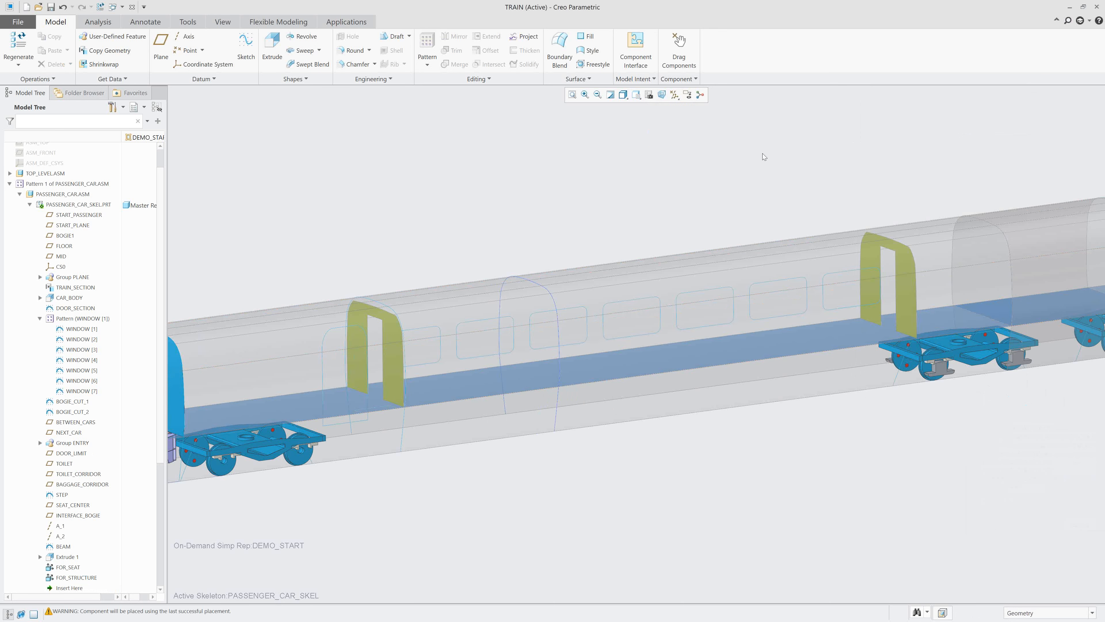
# Apply the saved view 0-START_03 and highlight the FOR_STRUCTURE feature to check its published geometry in the car.
pyautogui.click(637, 97)
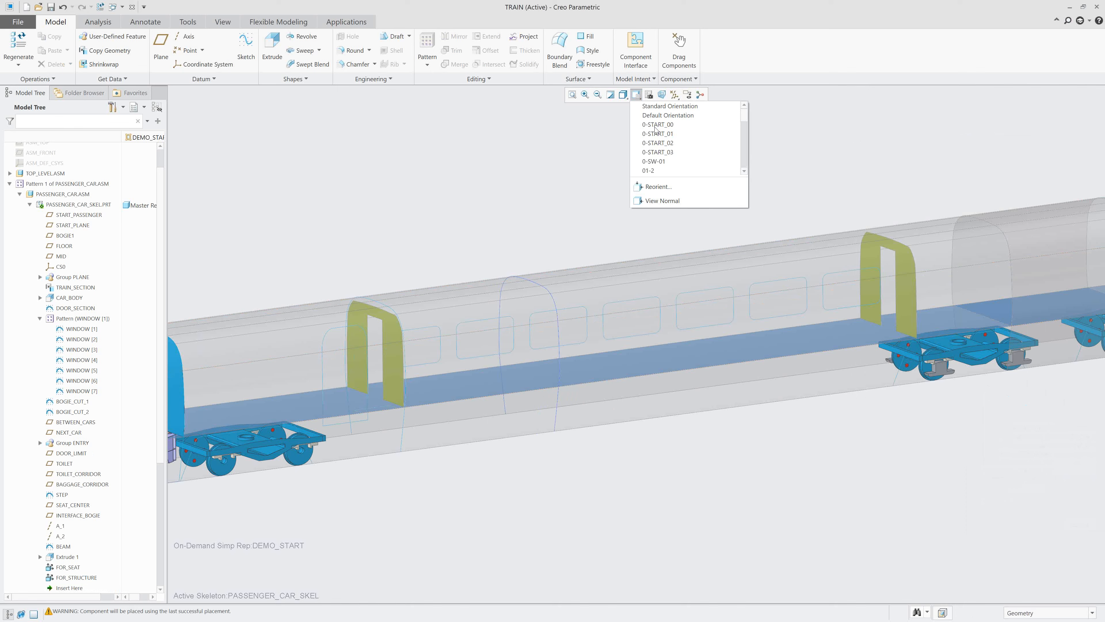
pyautogui.click(669, 149)
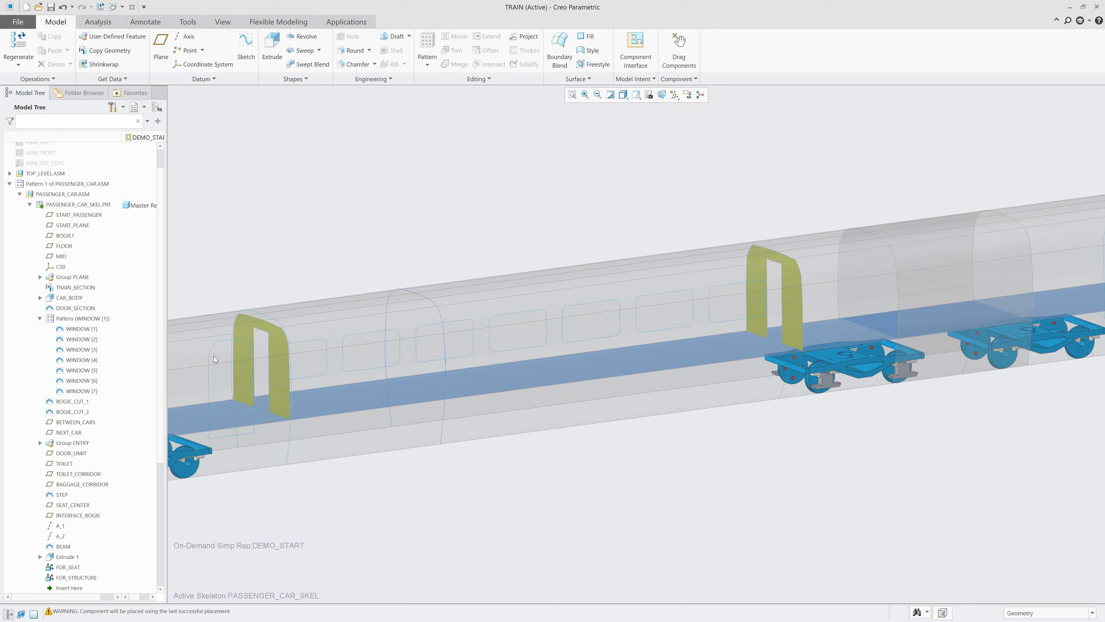
pyautogui.click(71, 578)
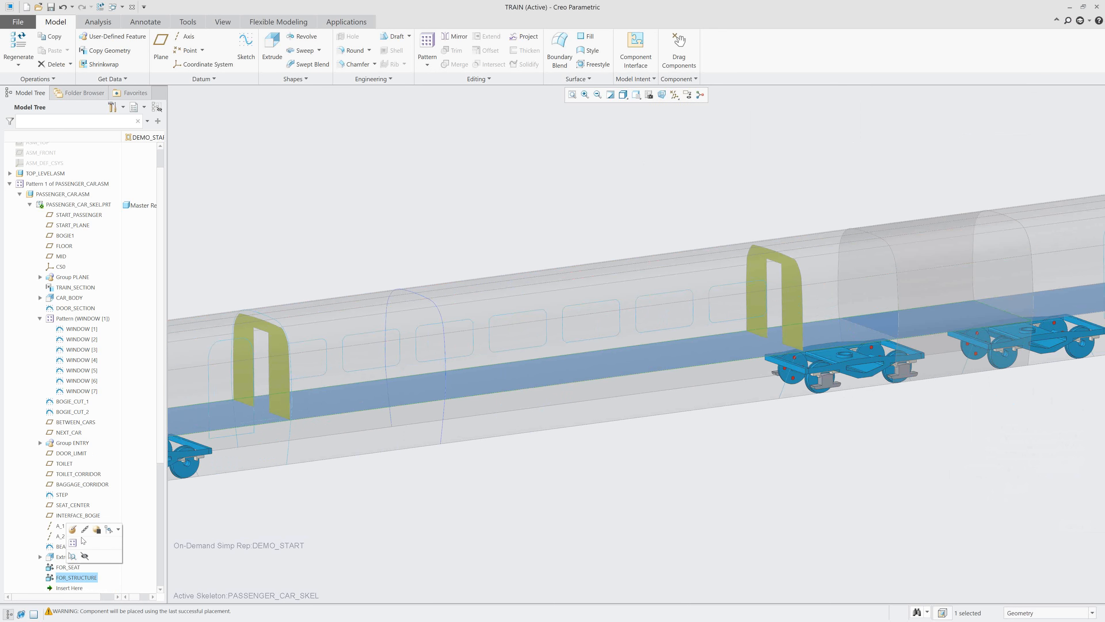
# Redefine FOR_STRUCTURE to also publish two chains, the first window outline beside the entry and the door section curve, and complete it.
pyautogui.click(310, 545)
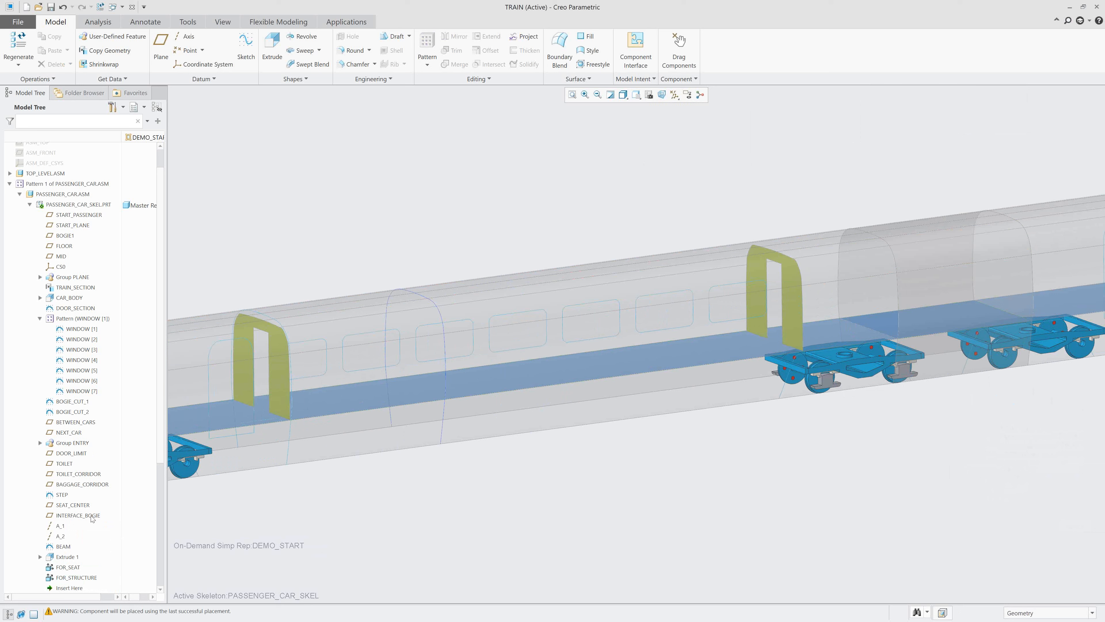
pyautogui.click(77, 578)
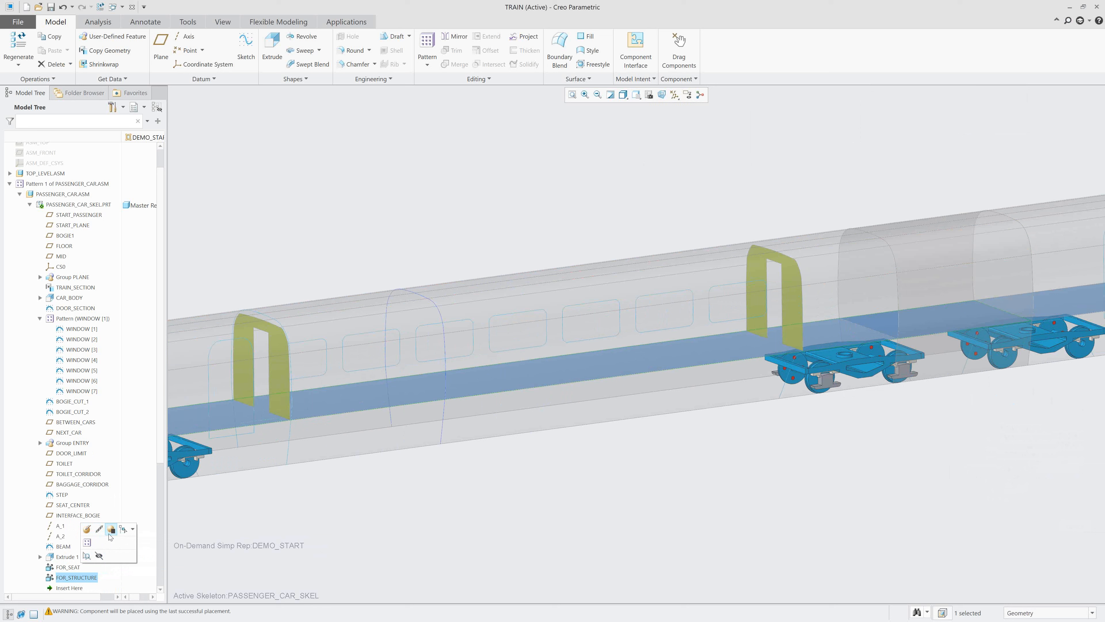
pyautogui.click(124, 530)
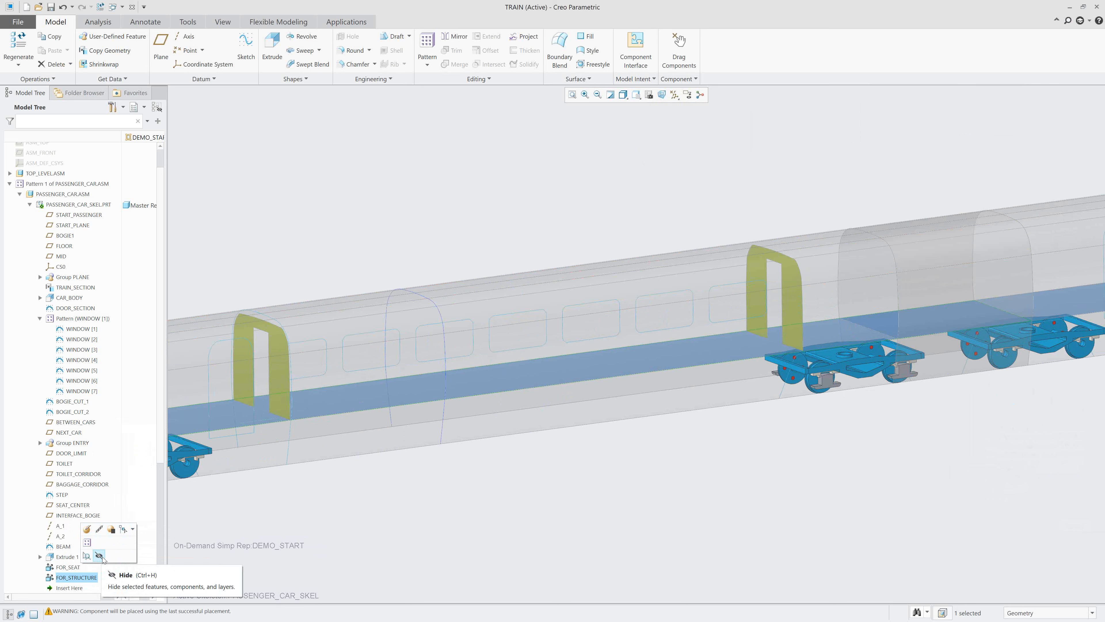
pyautogui.click(88, 529)
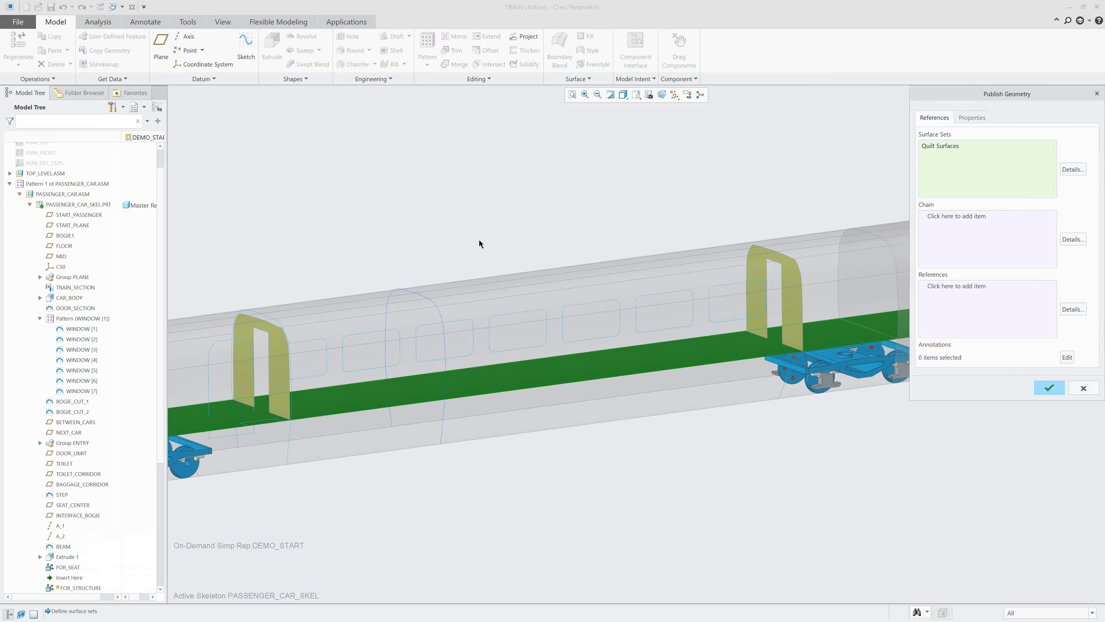
pyautogui.rightClick(387, 222)
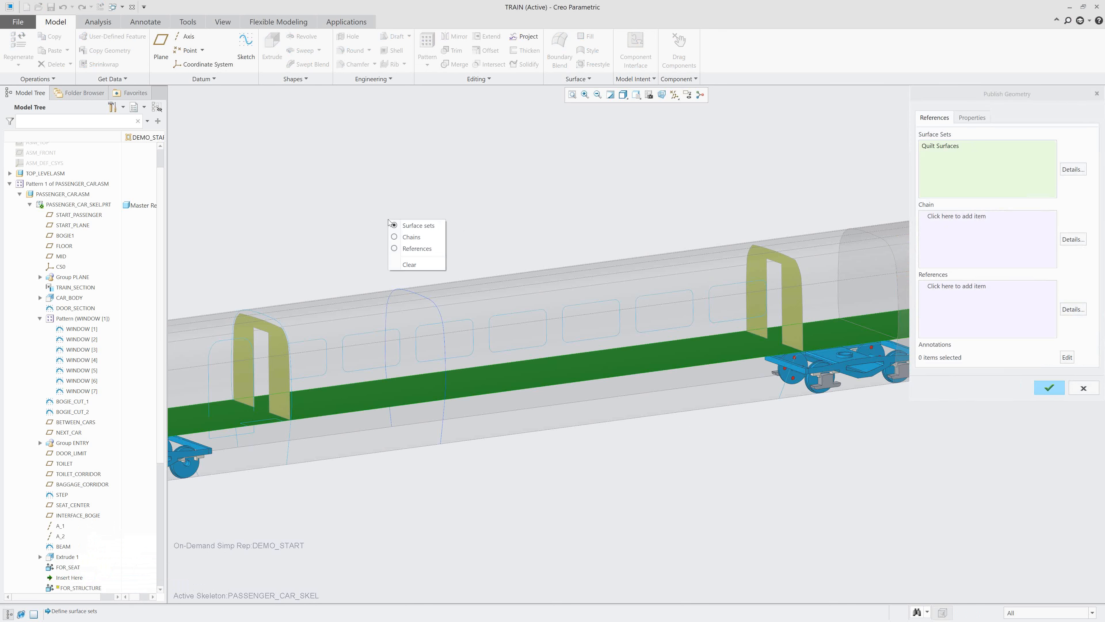
pyautogui.click(413, 237)
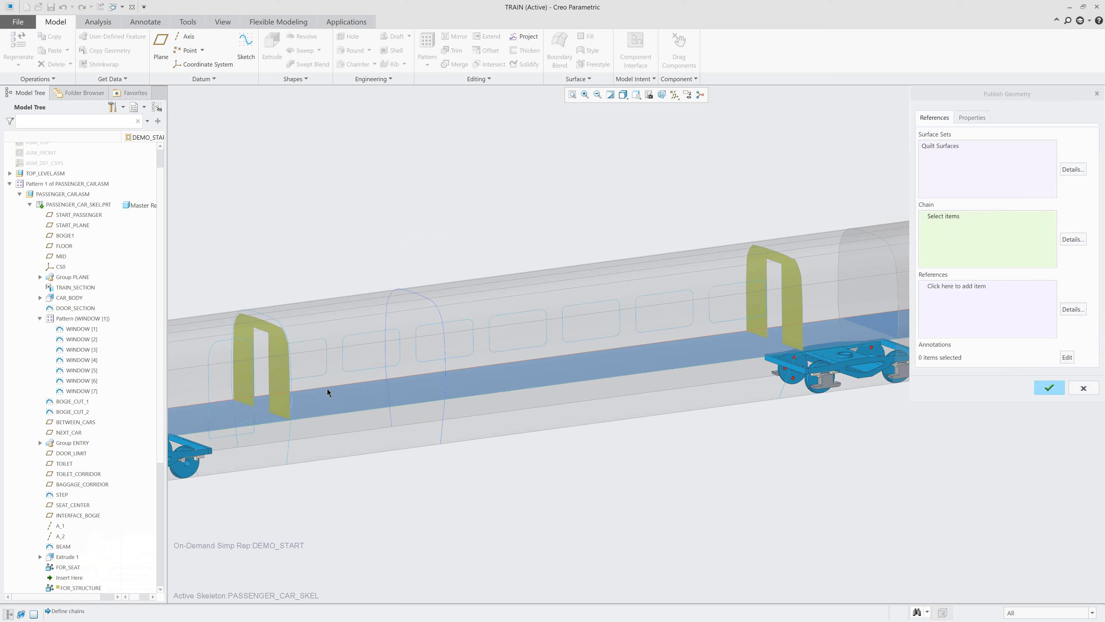
pyautogui.click(305, 378)
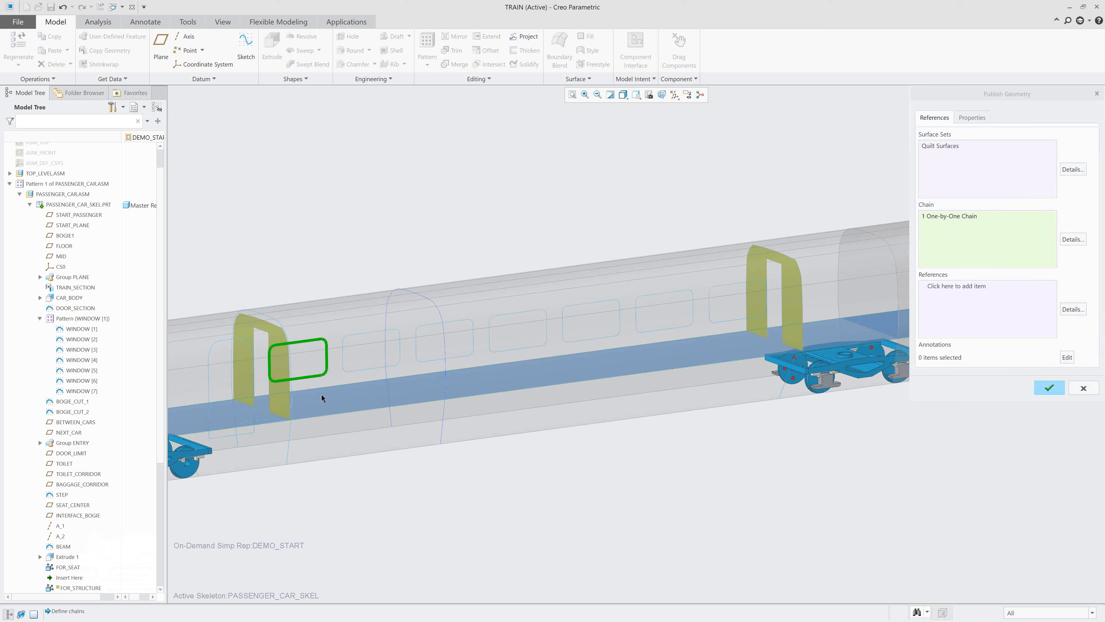
pyautogui.keyDown('ctrl'); pyautogui.click(289, 433); pyautogui.keyUp('ctrl')
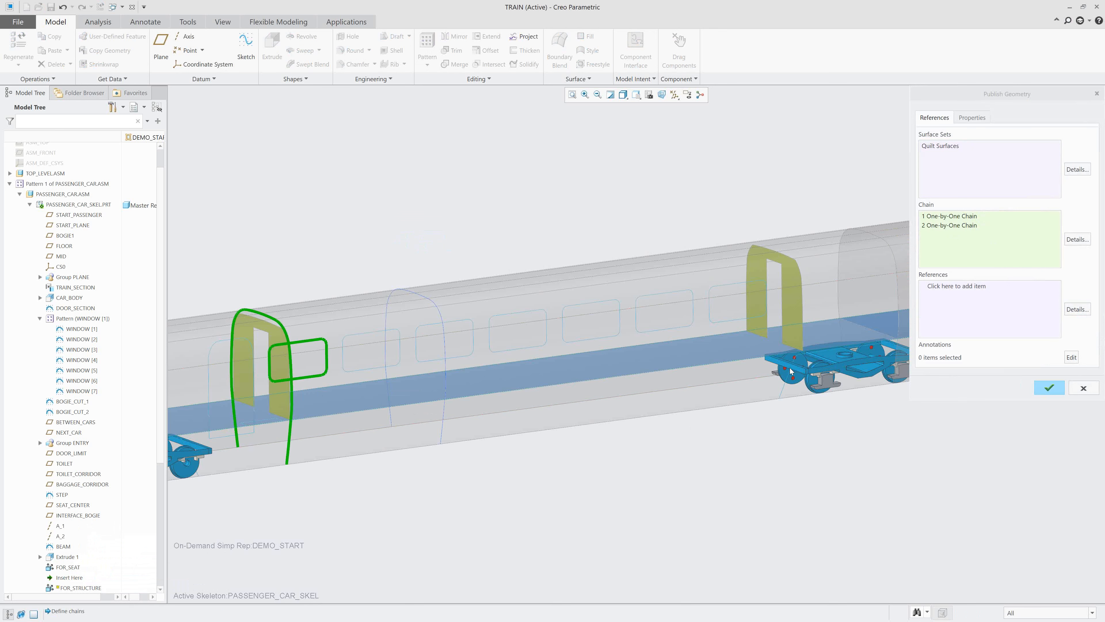
pyautogui.click(1050, 387)
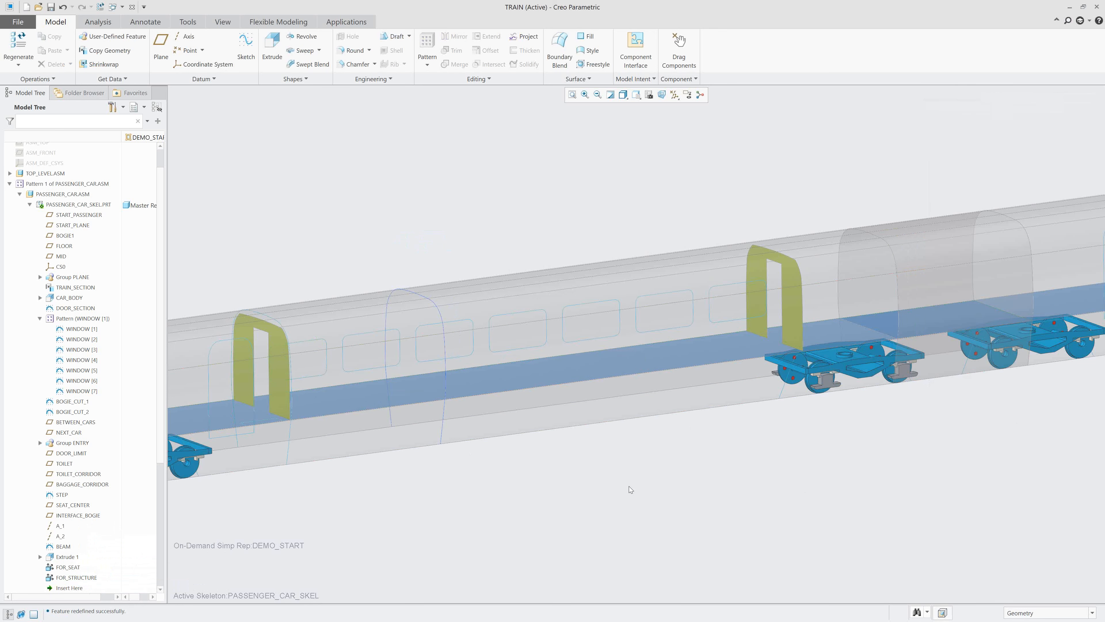
# Start another Publish Geometry feature in the active passenger car skeleton.
pyautogui.click(636, 95)
pyautogui.click(638, 164)
pyautogui.click(635, 80)
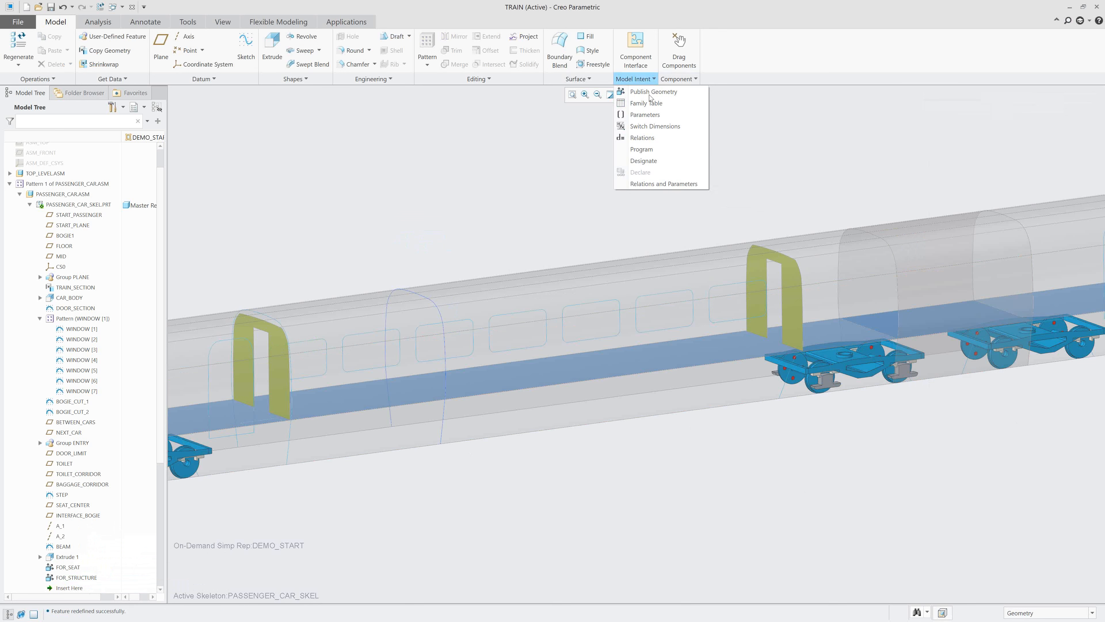
pyautogui.click(653, 92)
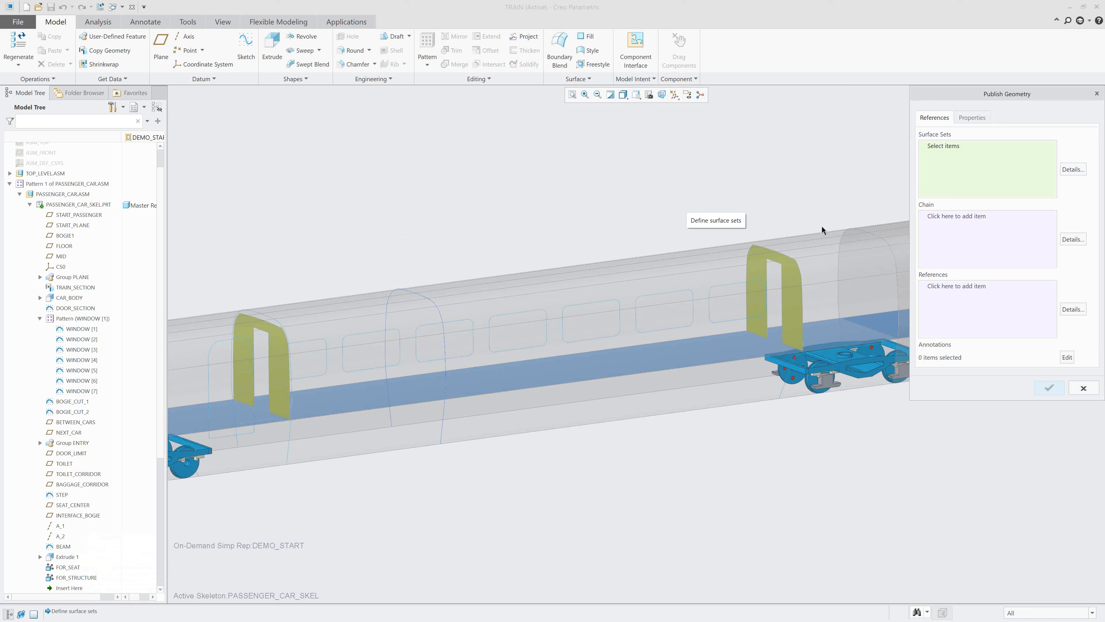
# Try adding the entry wall quilt Quilt:F36 of PASSENGER_CAR_SKEL to the surface sets, and remove that surface set.
pyautogui.rightClick(792, 313)
pyautogui.click(809, 341)
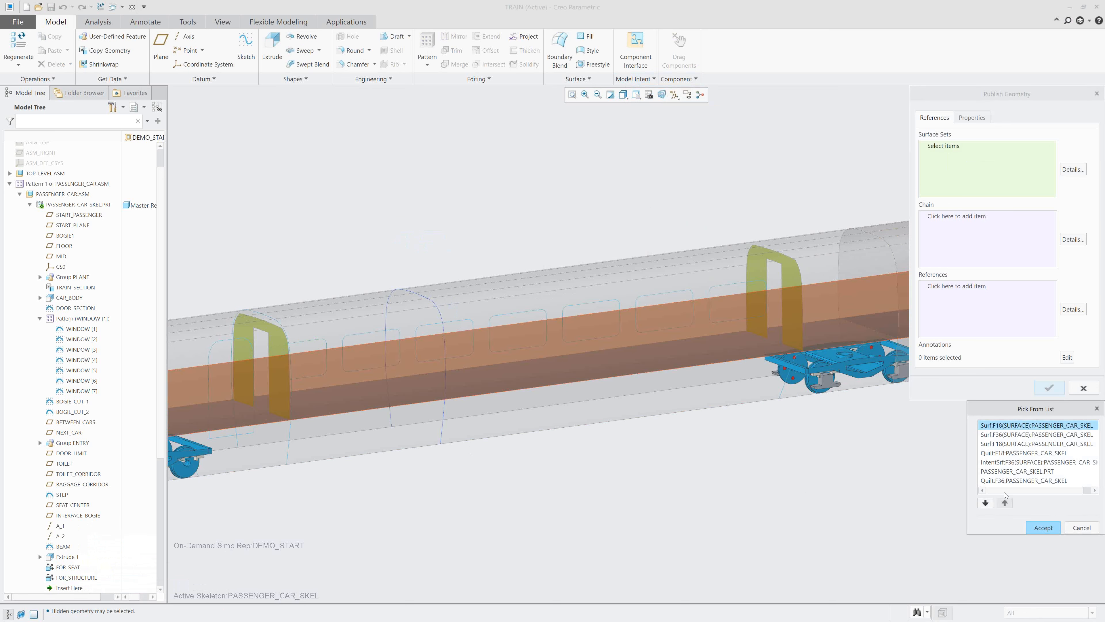
pyautogui.click(1002, 482)
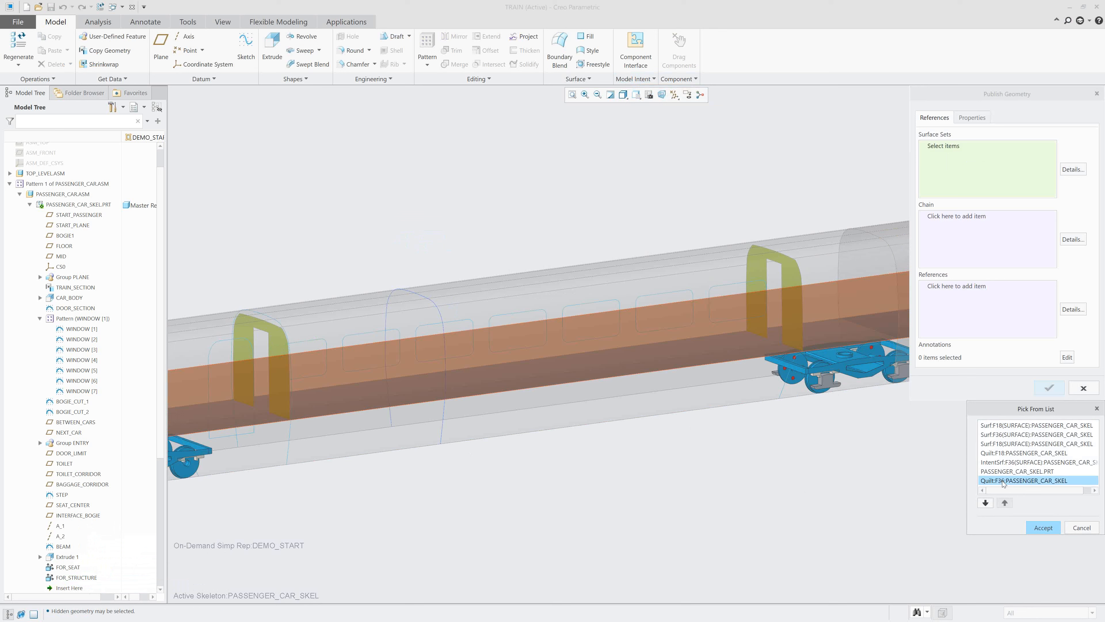
pyautogui.click(1042, 528)
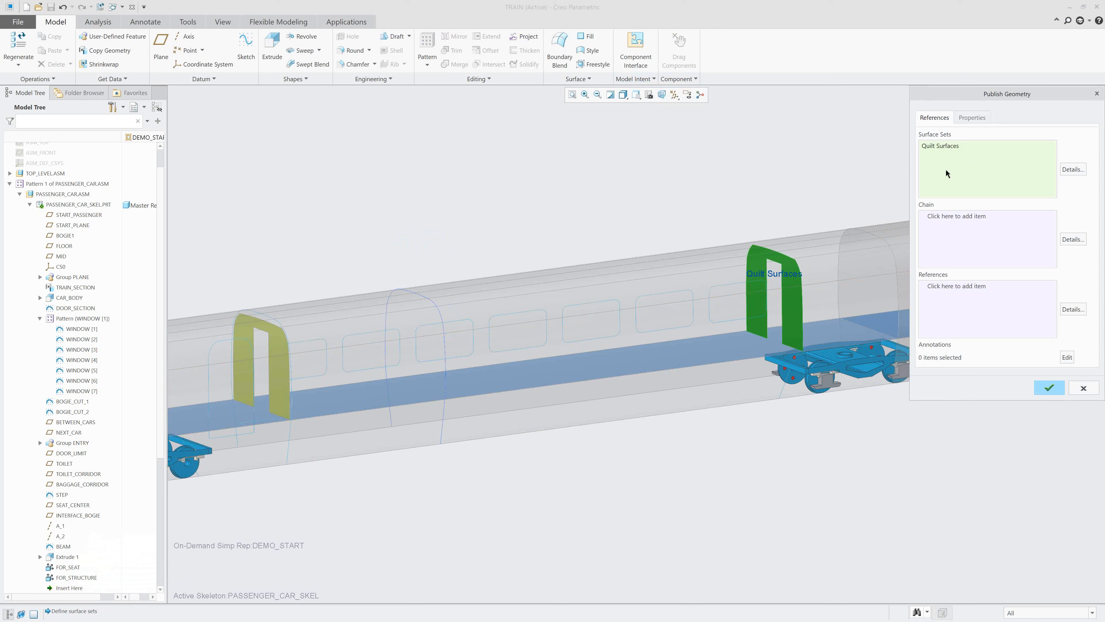
pyautogui.rightClick(792, 331)
pyautogui.click(823, 357)
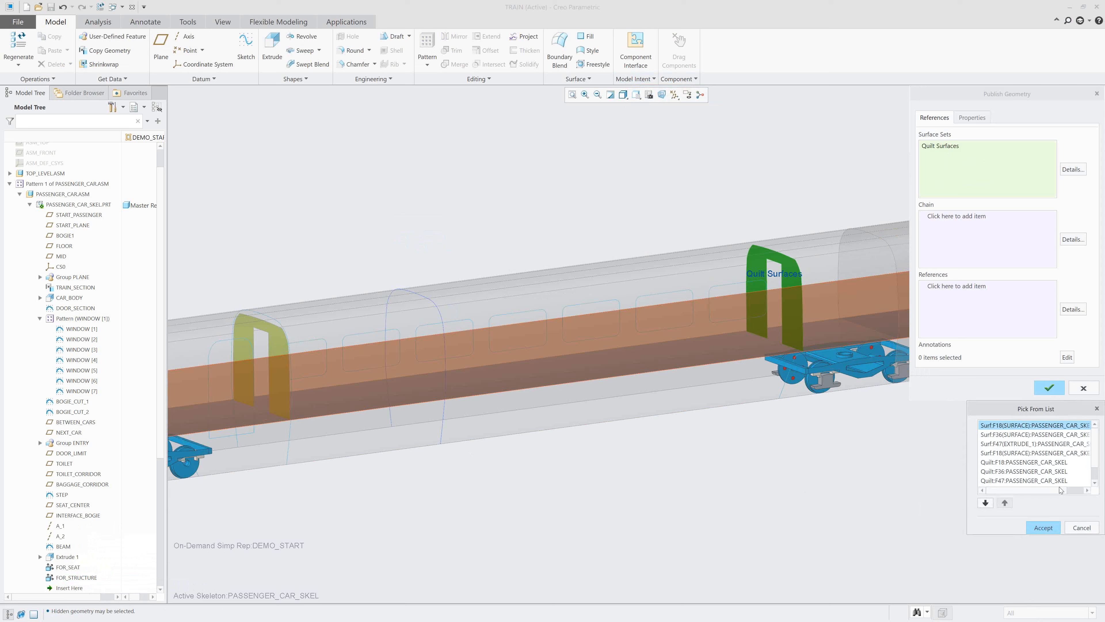
pyautogui.click(1020, 472)
pyautogui.click(1040, 528)
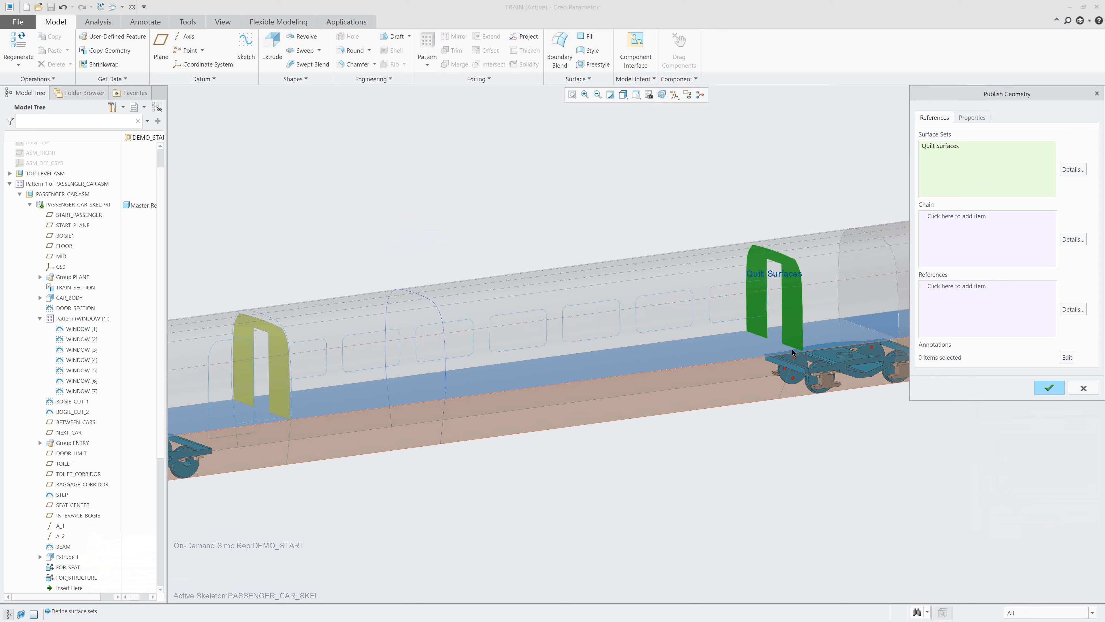
pyautogui.rightClick(941, 173)
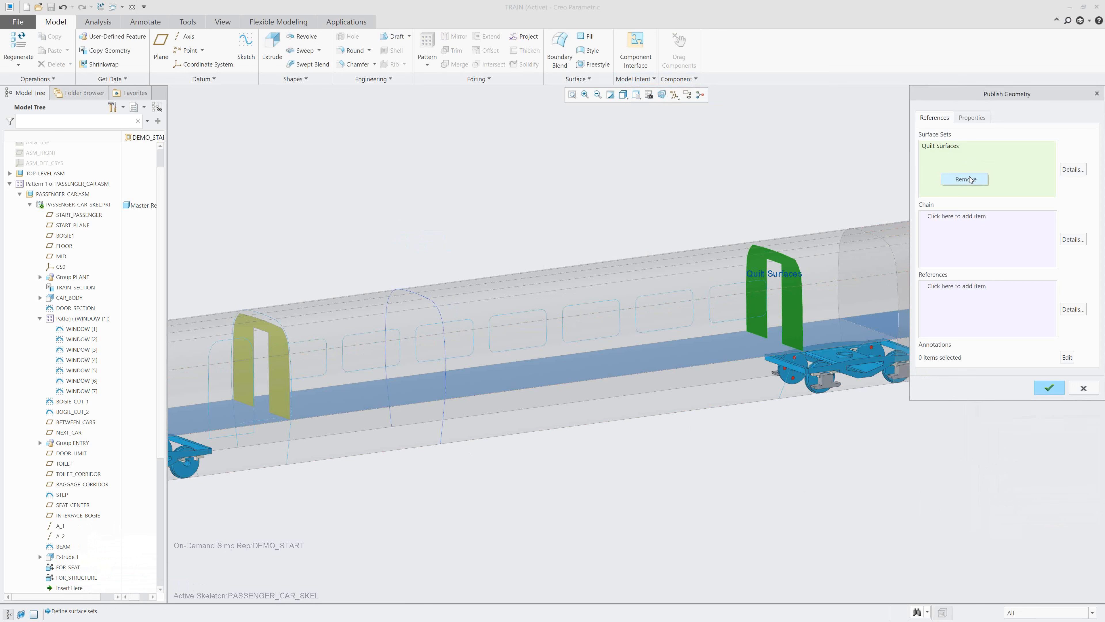
pyautogui.click(975, 178)
# Try picking Quilt:F36 again among the overlapping items, and remove the unwanted individual surface from the surface sets.
pyautogui.rightClick(793, 322)
pyautogui.click(827, 353)
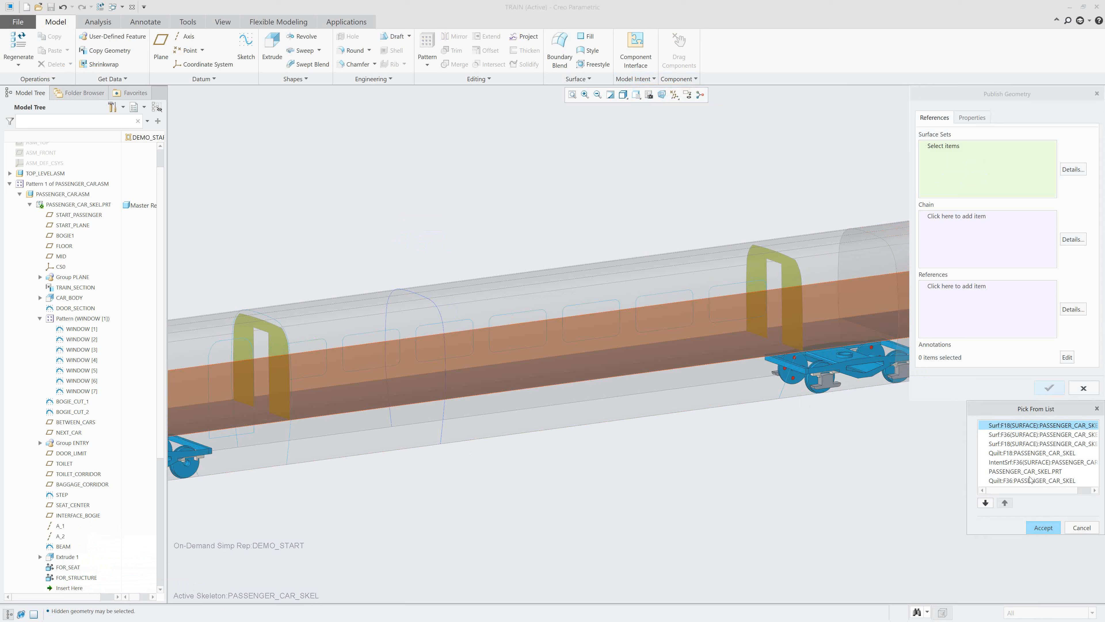
pyautogui.click(1014, 481)
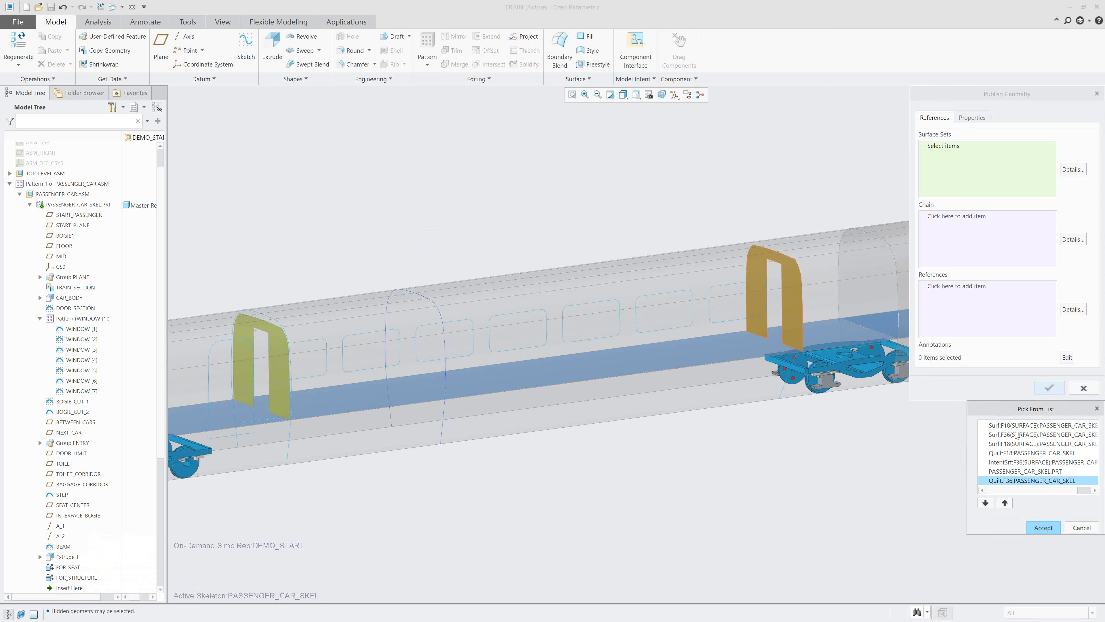
pyautogui.click(791, 295)
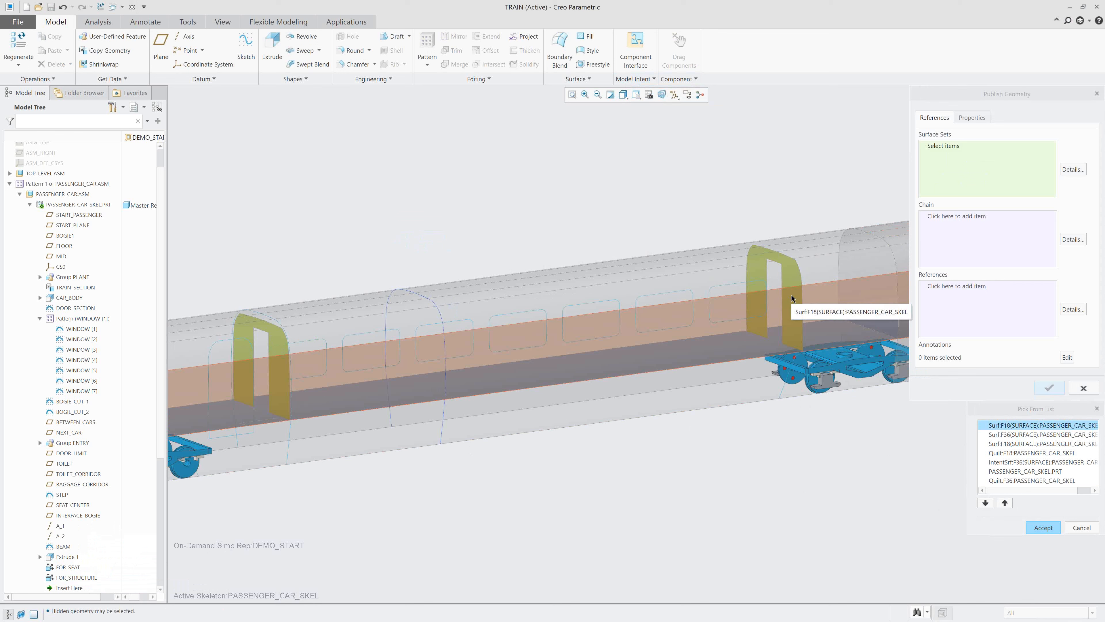
pyautogui.click(1025, 453)
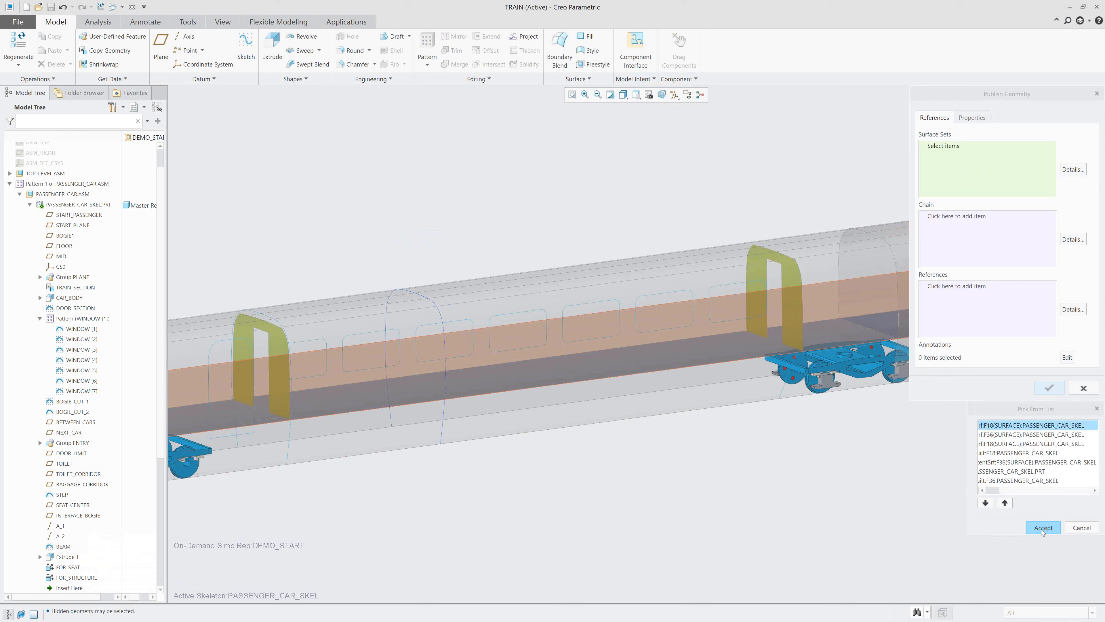
pyautogui.click(1043, 528)
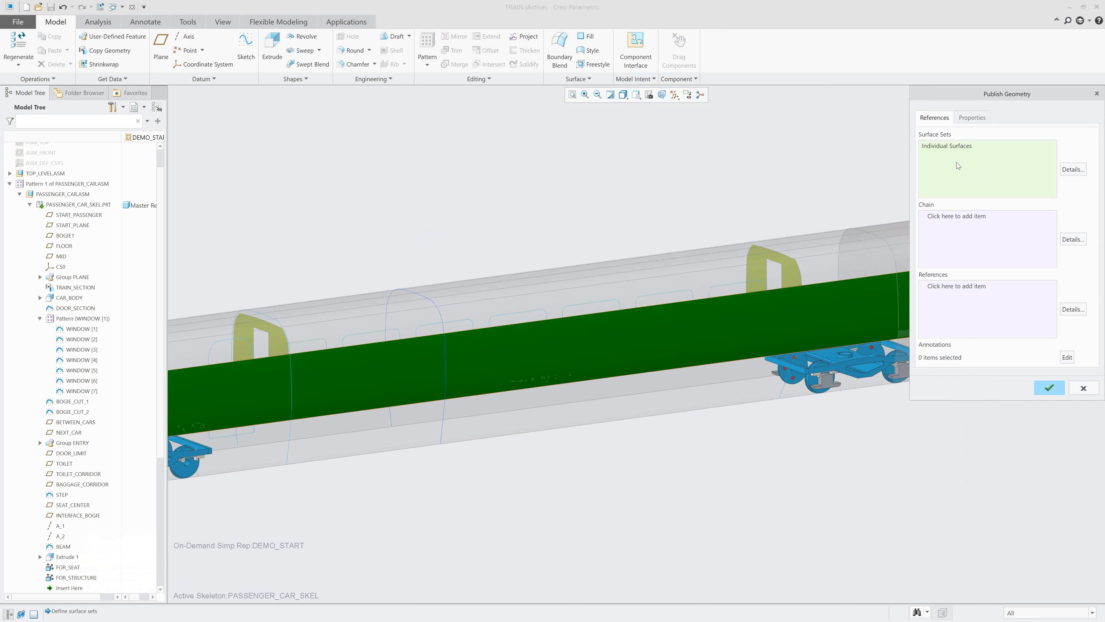
pyautogui.rightClick(957, 148)
pyautogui.click(990, 155)
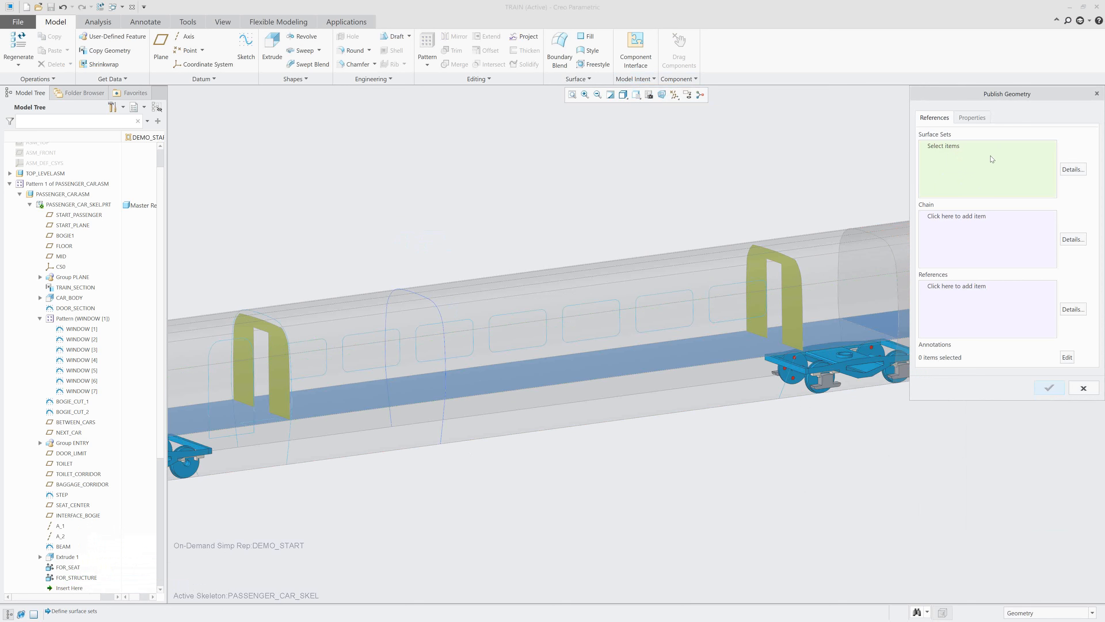
# Add the entry wall quilt Quilt:F36 of PASSENGER_CAR_SKEL to the surface sets by choosing it among the overlapping items.
pyautogui.rightClick(791, 334)
pyautogui.click(832, 362)
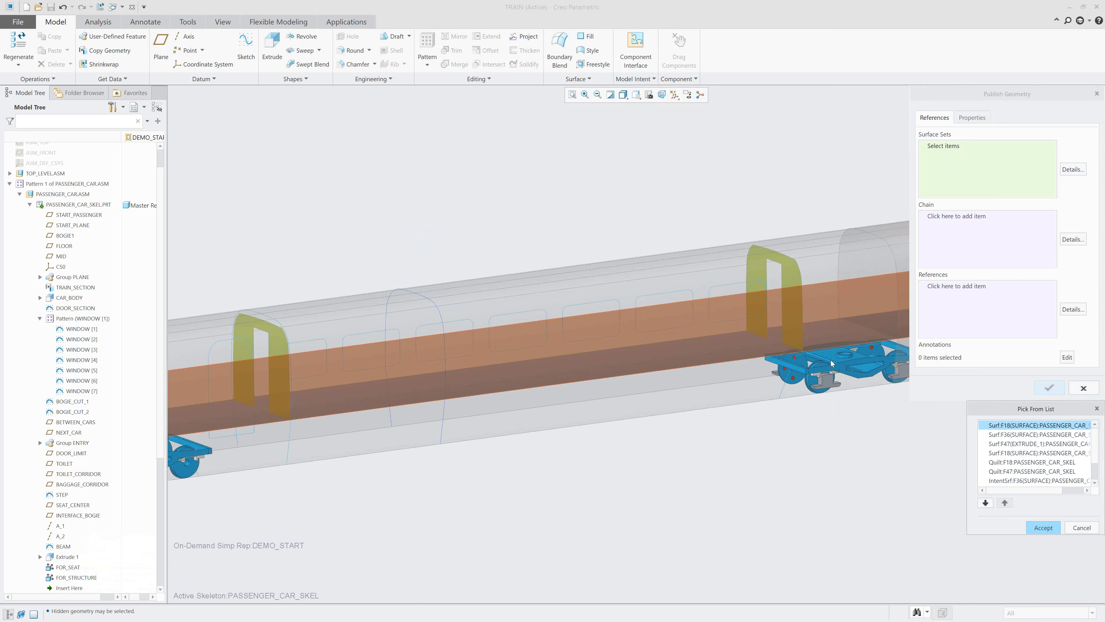
pyautogui.scroll(-1, 1014, 481)
pyautogui.click(1015, 480)
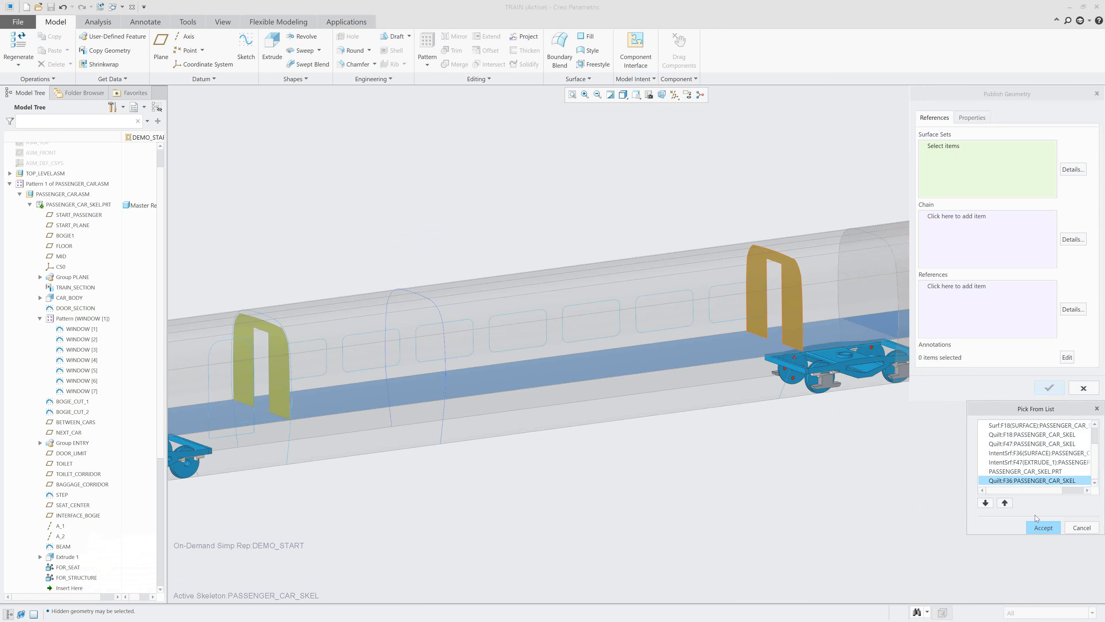
pyautogui.click(1042, 527)
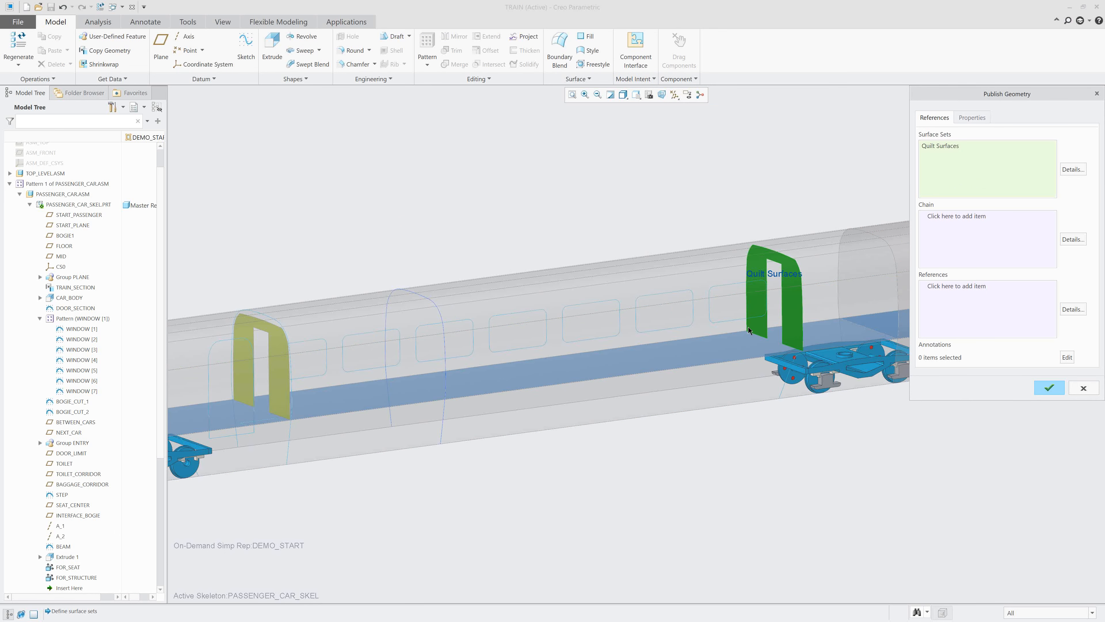
pyautogui.rightClick(797, 320)
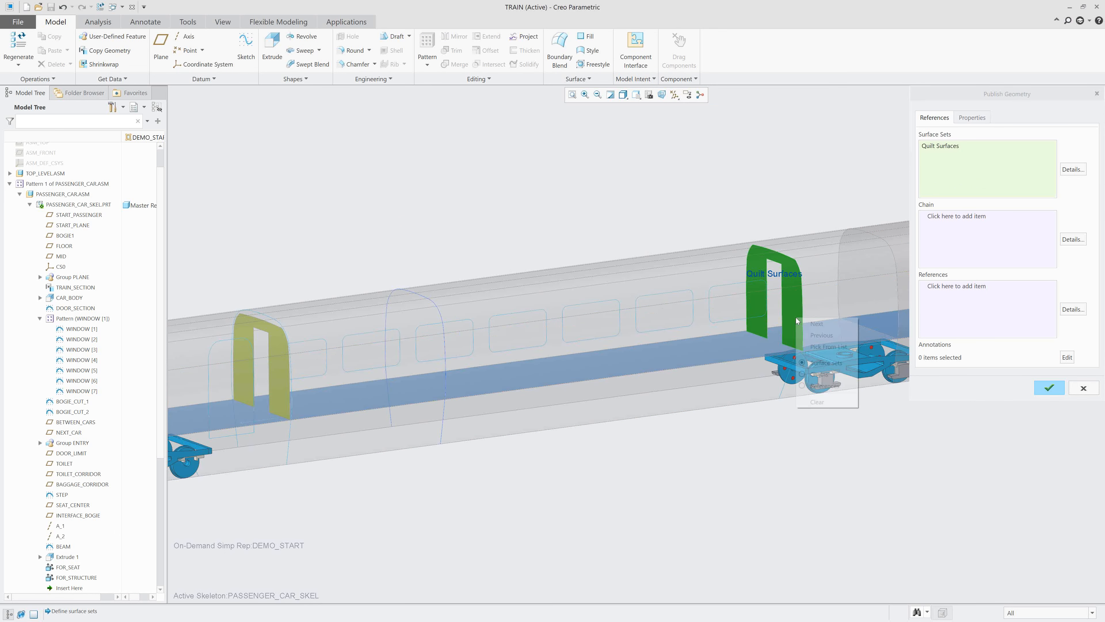
pyautogui.click(826, 346)
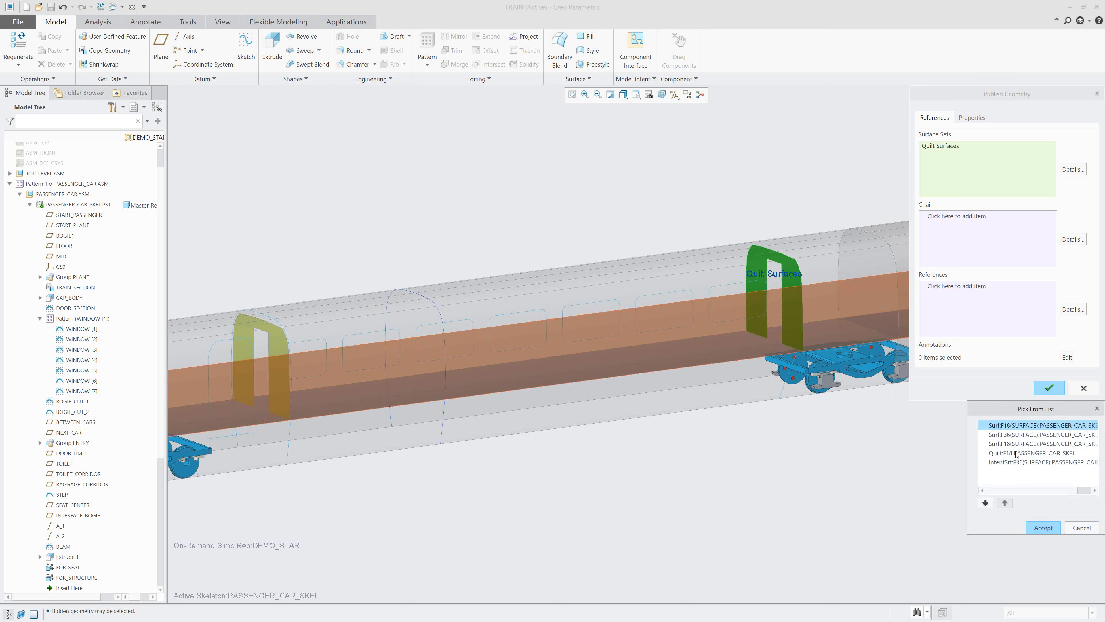
pyautogui.click(1079, 528)
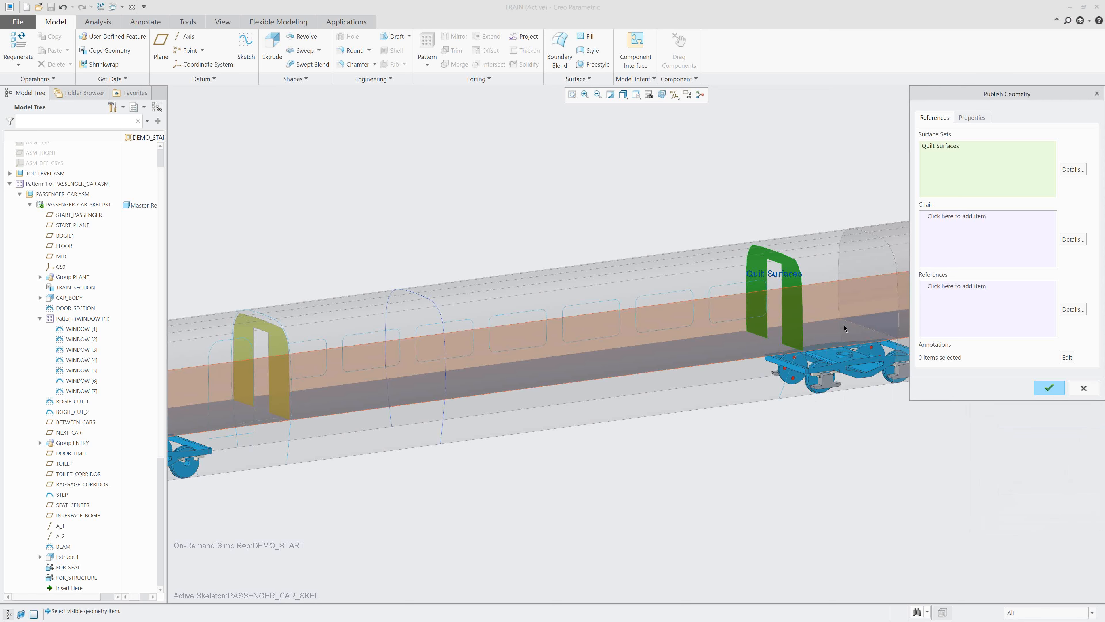
pyautogui.rightClick(817, 330)
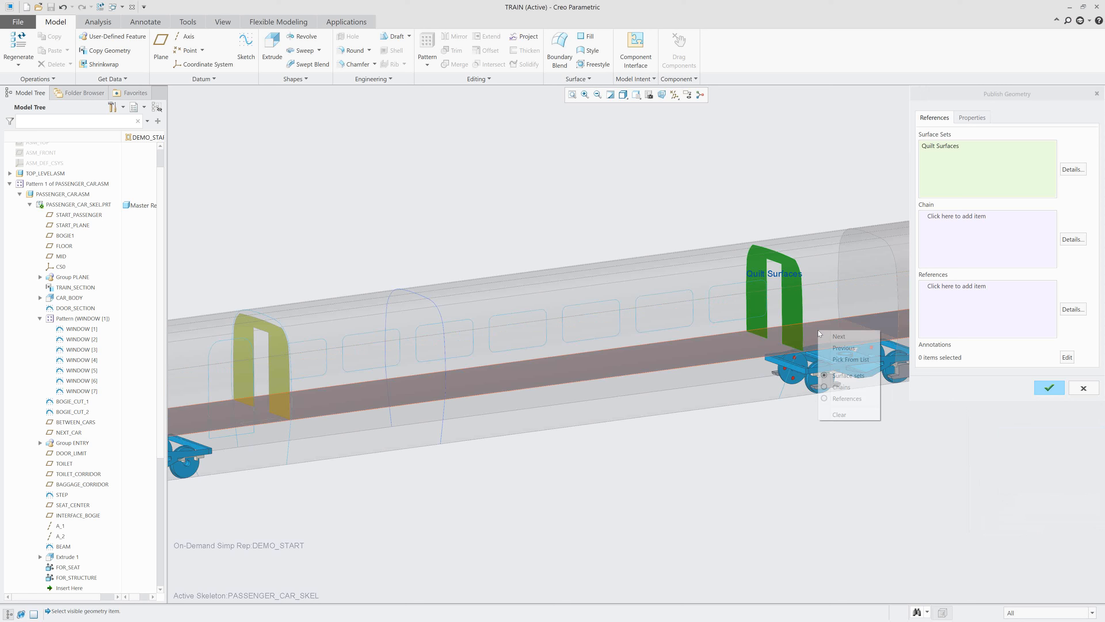
pyautogui.click(829, 360)
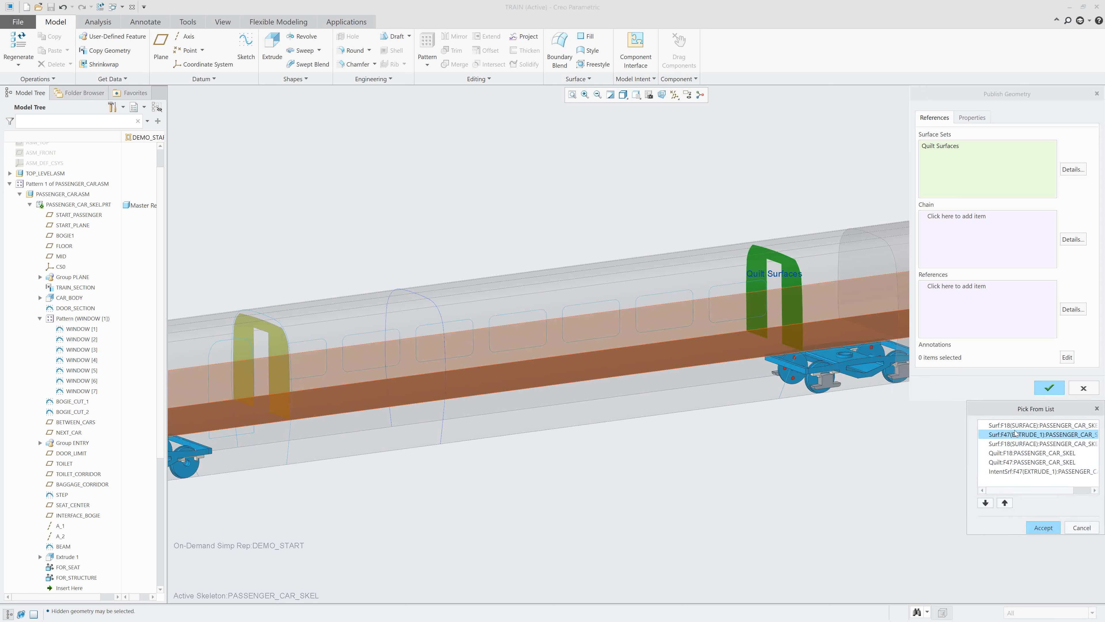
pyautogui.click(1077, 527)
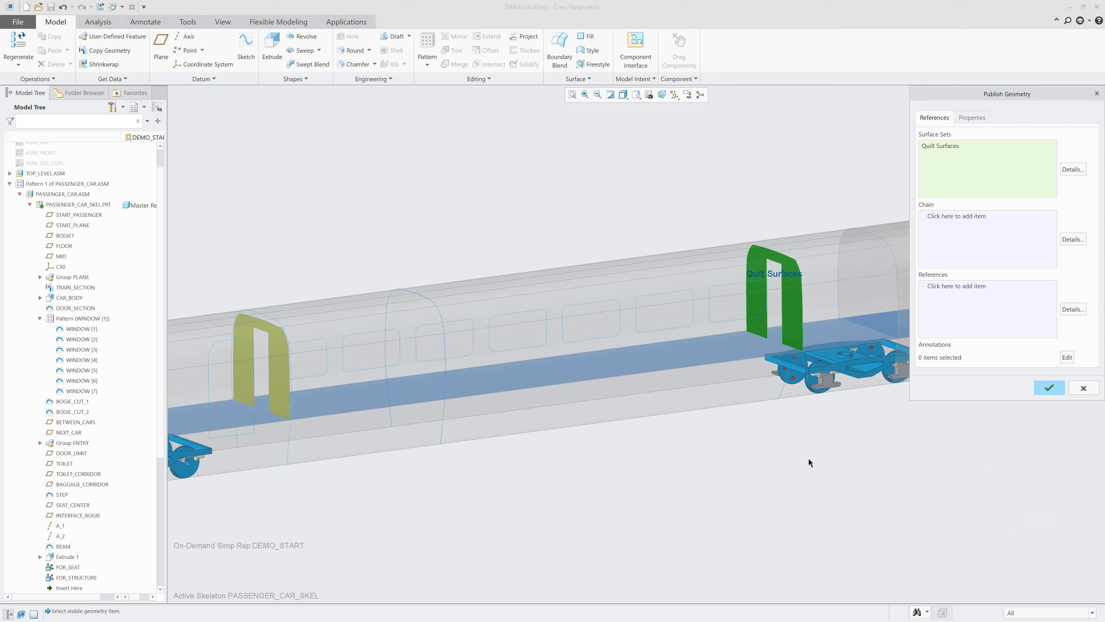
# Add the entry wall quilt at the car's other end, Quilt:F34 of PASSENGER_CAR_SKEL, to the surface sets.
pyautogui.rightClick(277, 375)
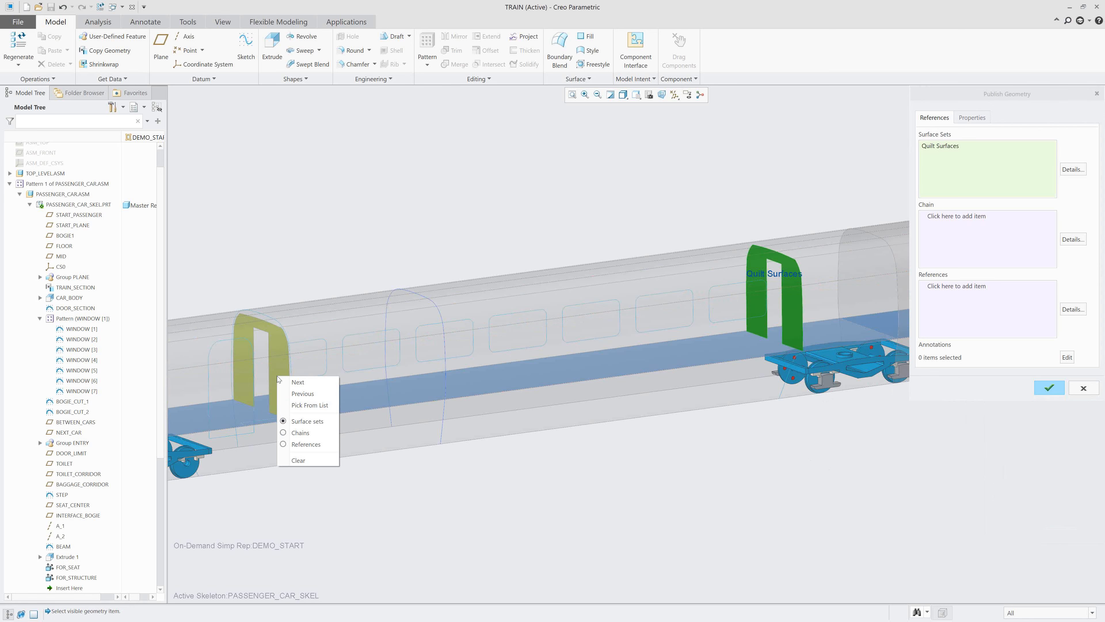
pyautogui.click(310, 405)
pyautogui.click(1028, 461)
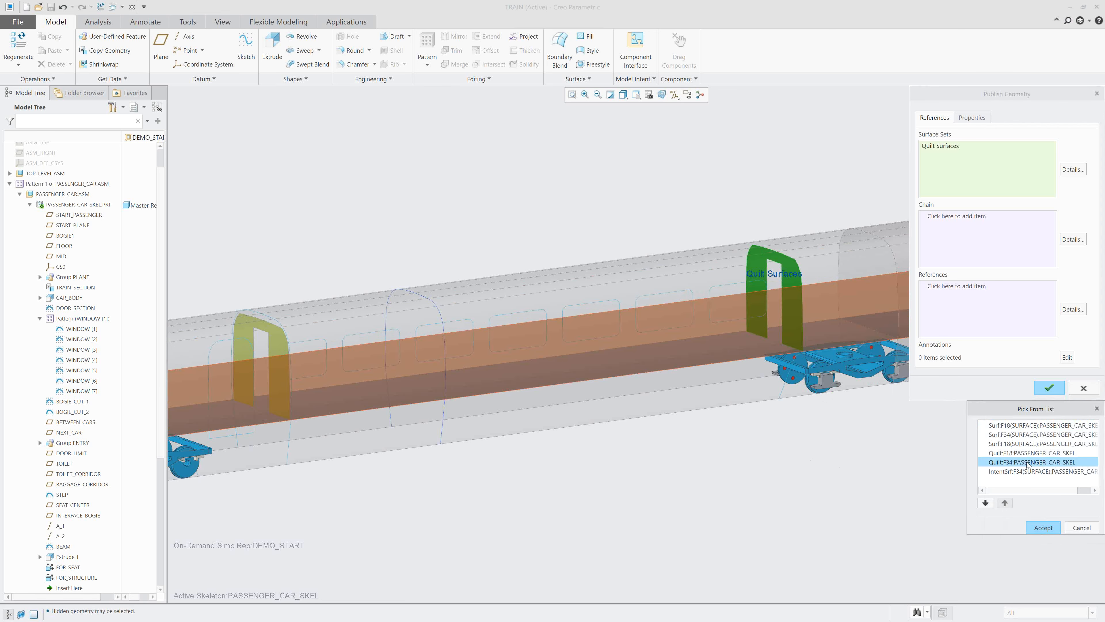
pyautogui.middleClick(1051, 546)
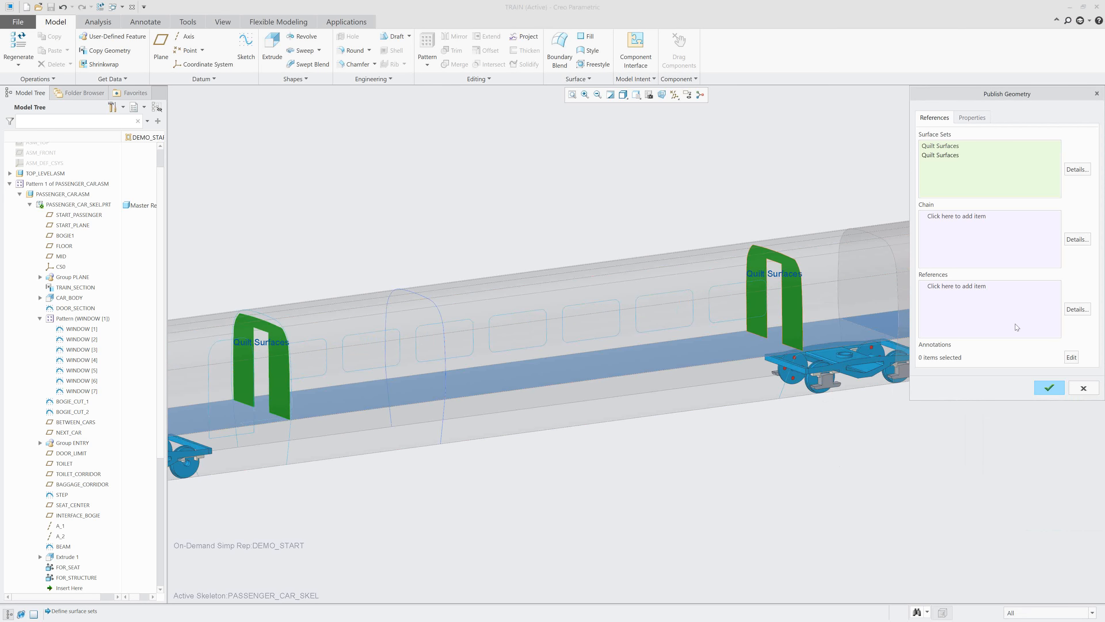
# Add the window outline nearest the entry wall and the full car section curve beside it as chains to publish.
pyautogui.click(970, 220)
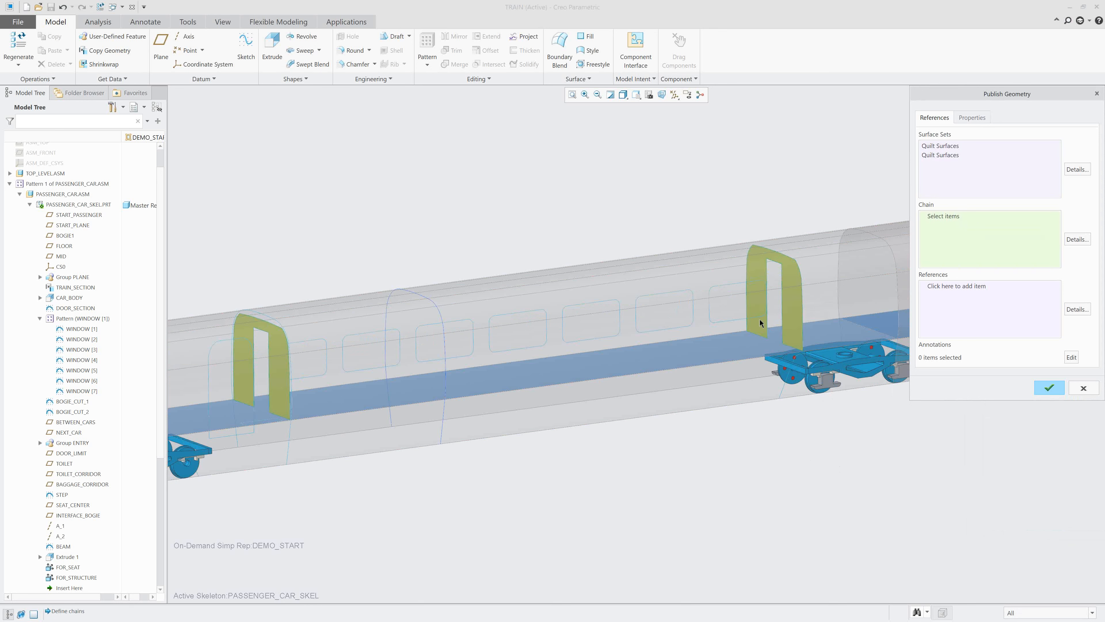
pyautogui.click(310, 376)
pyautogui.keyDown('ctrl'); pyautogui.click(288, 435); pyautogui.keyUp('ctrl')
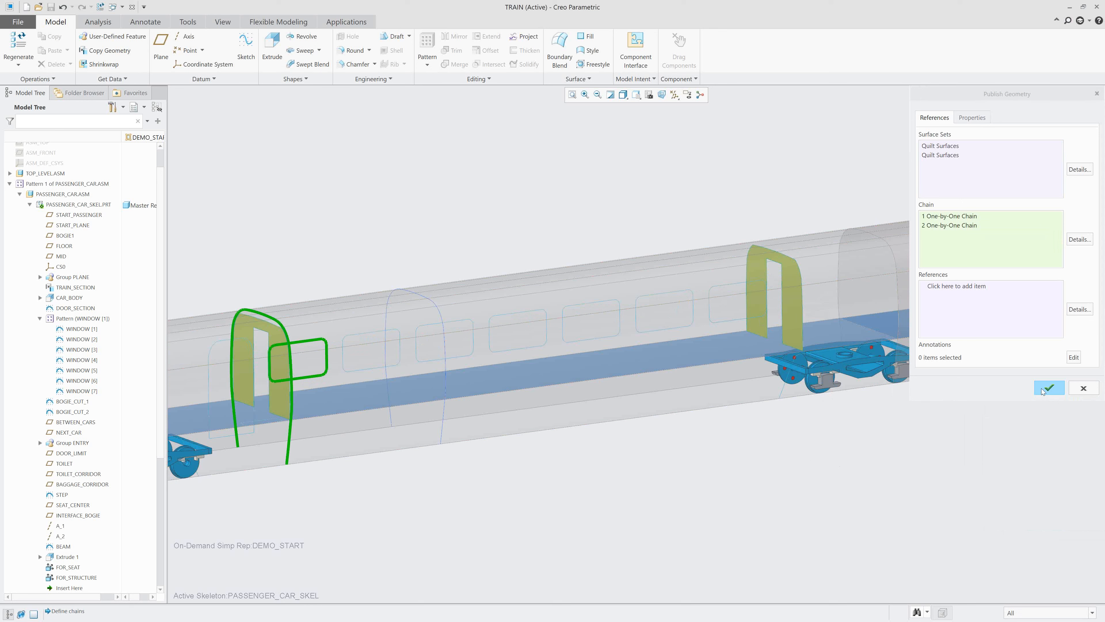
# Name the publish geometry feature for_interior and complete it in PASSENGER_CAR_SKEL.
pyautogui.click(971, 117)
pyautogui.doubleClick(1000, 132)
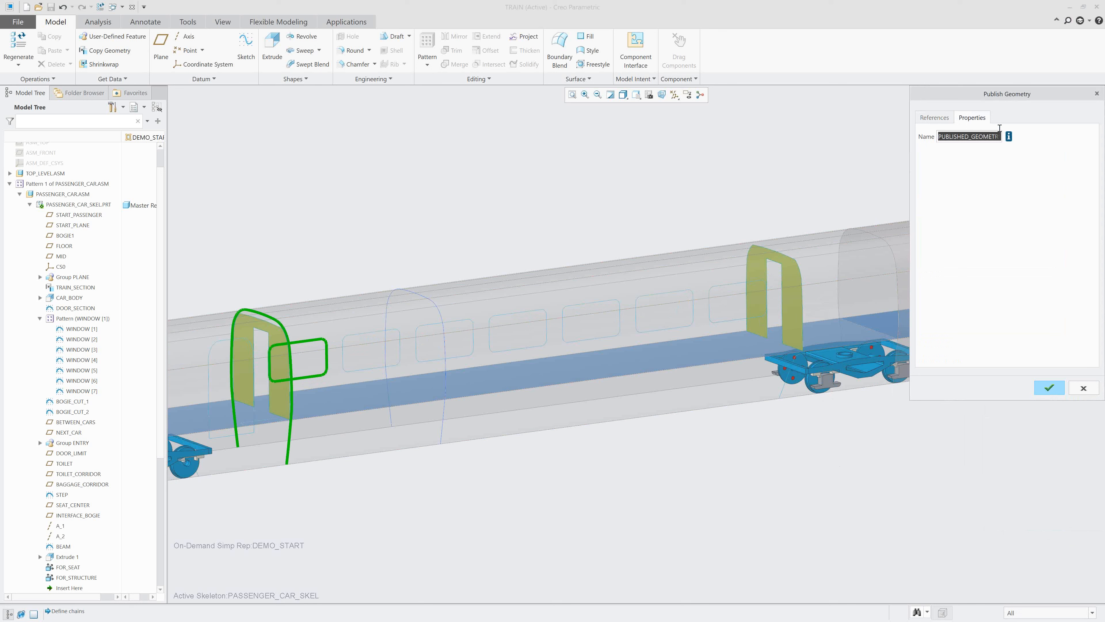
pyautogui.write('for_interior')
pyautogui.click(1050, 389)
pyautogui.scroll(-3, 62, 439)
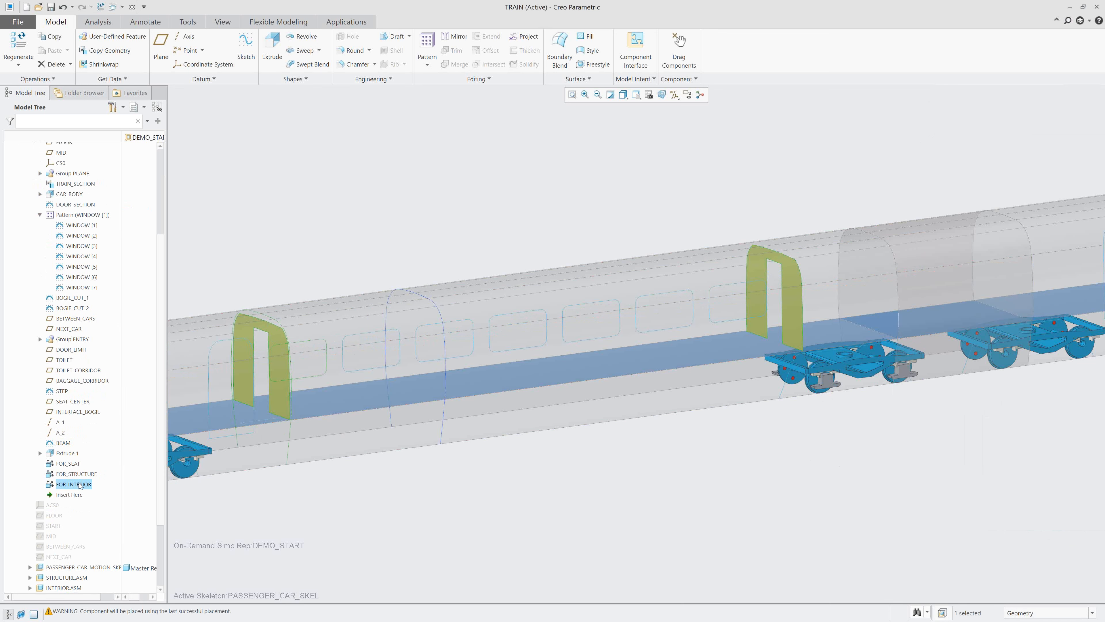
pyautogui.click(465, 489)
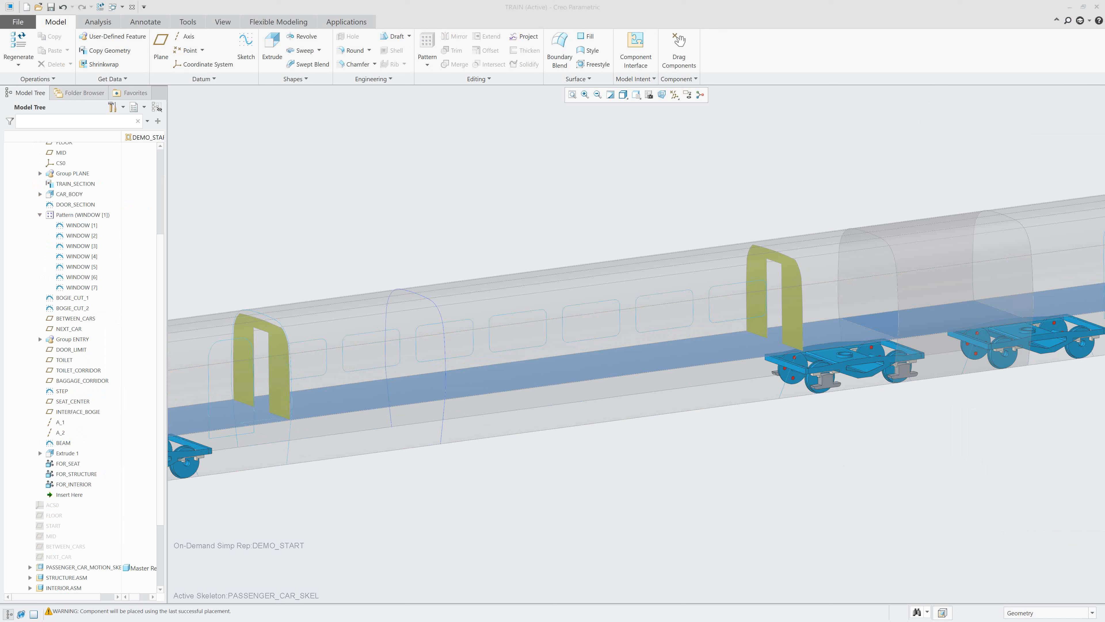
# Apply the saved view orientation 0-START_02, return to the top-level TRAIN assembly, and collapse the passenger car skeleton in the model structure.
pyautogui.click(636, 94)
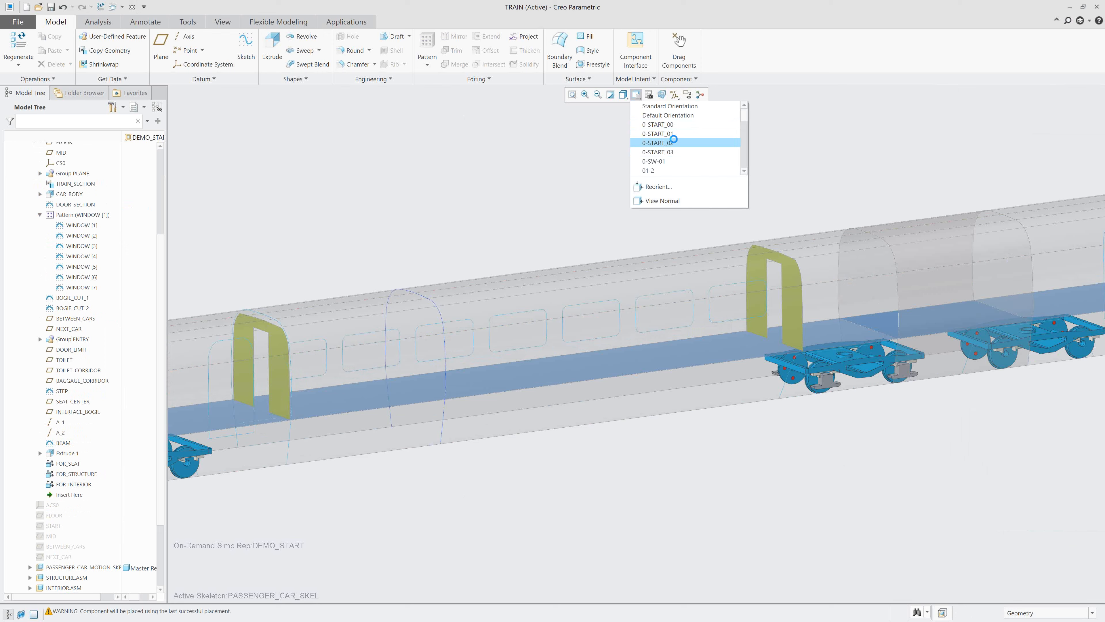
pyautogui.click(666, 142)
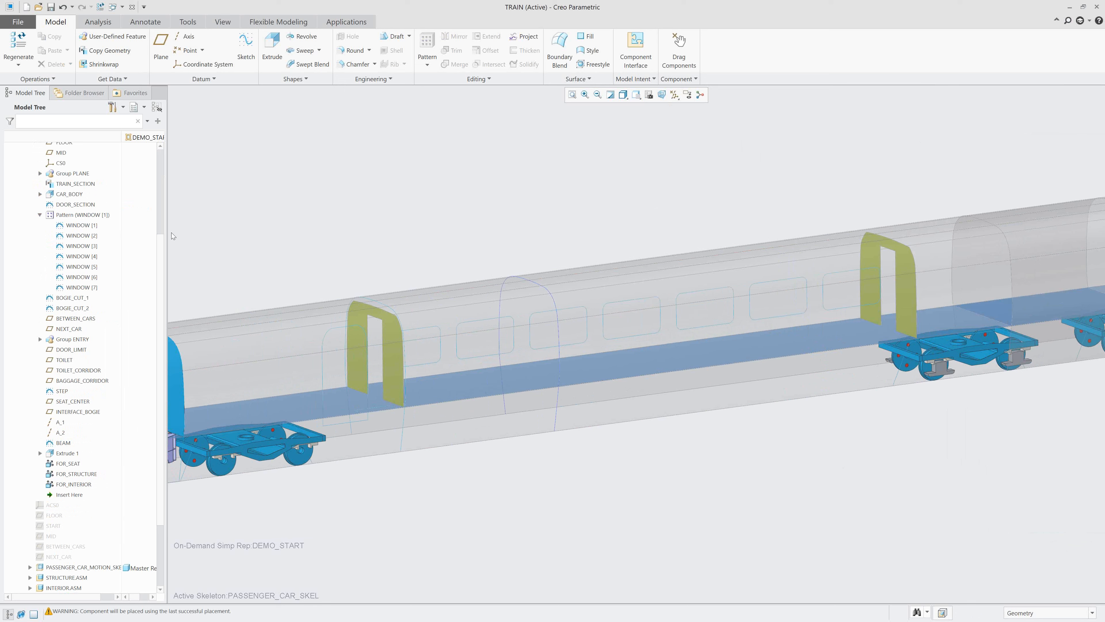
pyautogui.scroll(3, 81, 242)
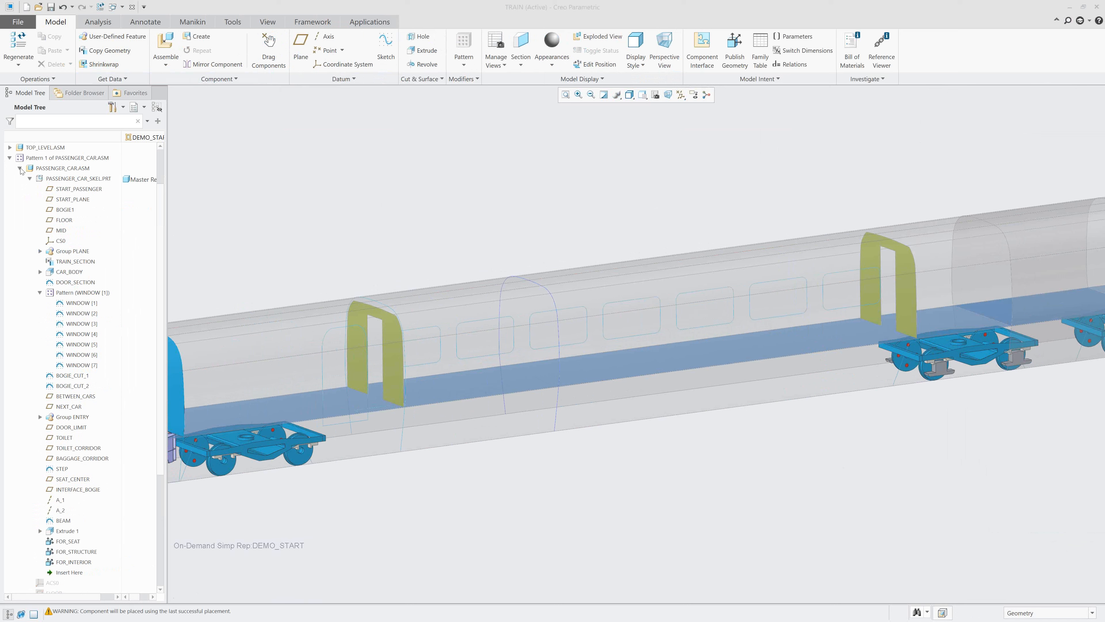
pyautogui.click(30, 179)
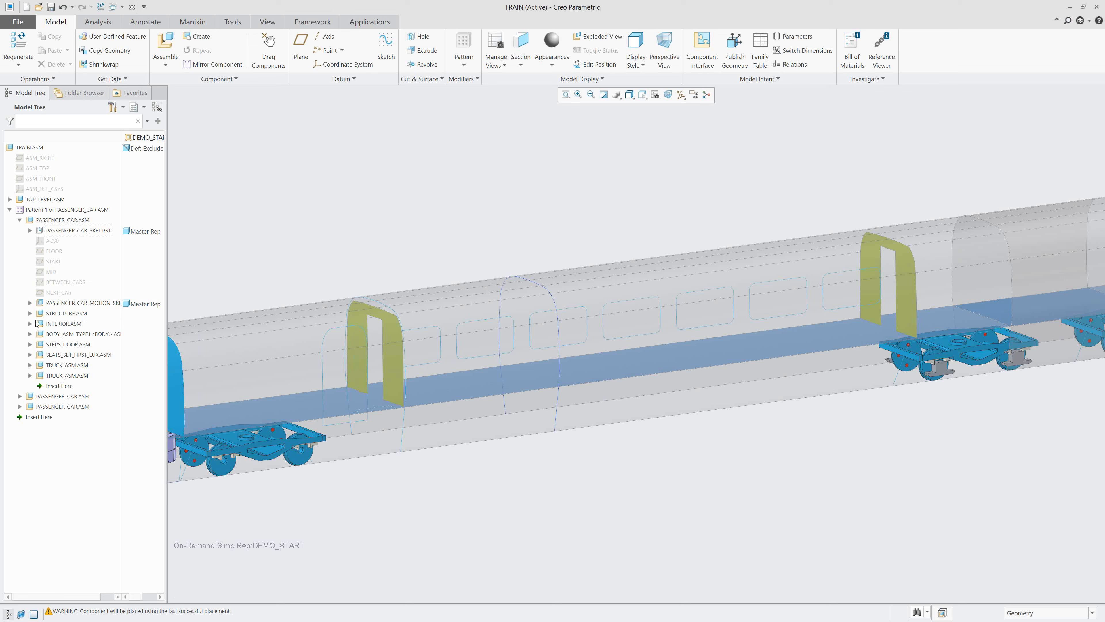
# Activate the skeleton part STRUCTURE_SKEL.PRT inside STRUCTURE.ASM of the first passenger car.
pyautogui.click(30, 314)
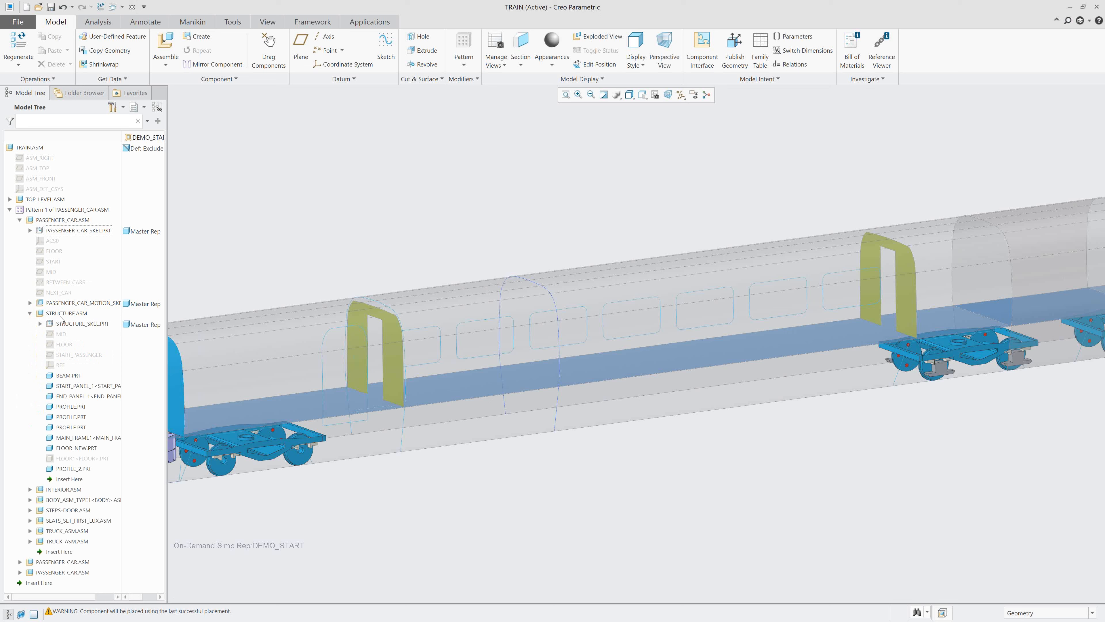
pyautogui.click(70, 328)
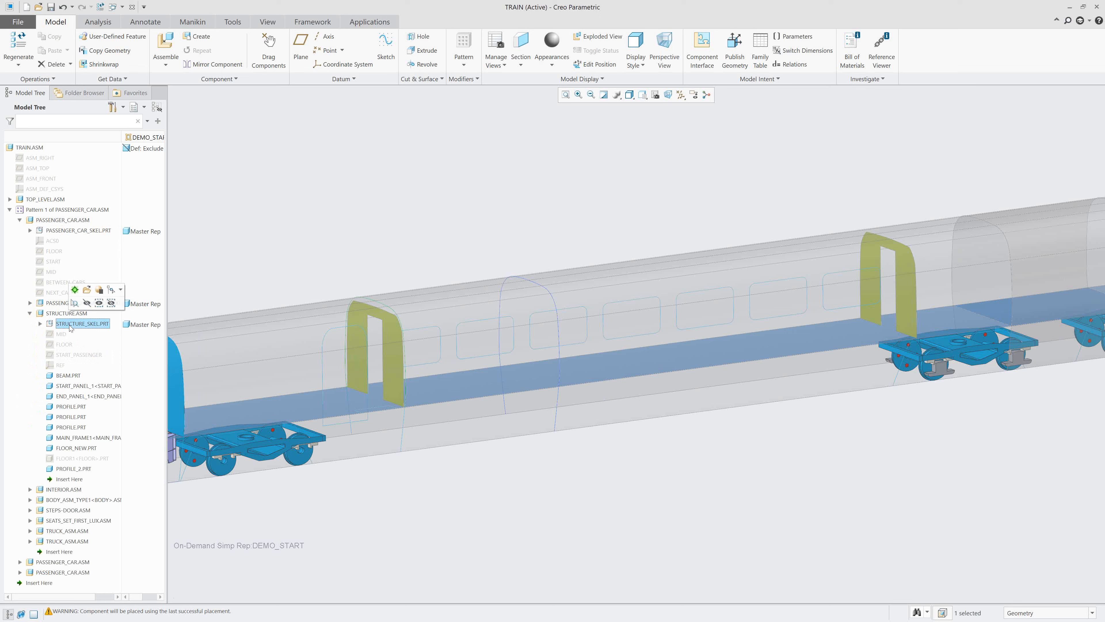
pyautogui.click(74, 290)
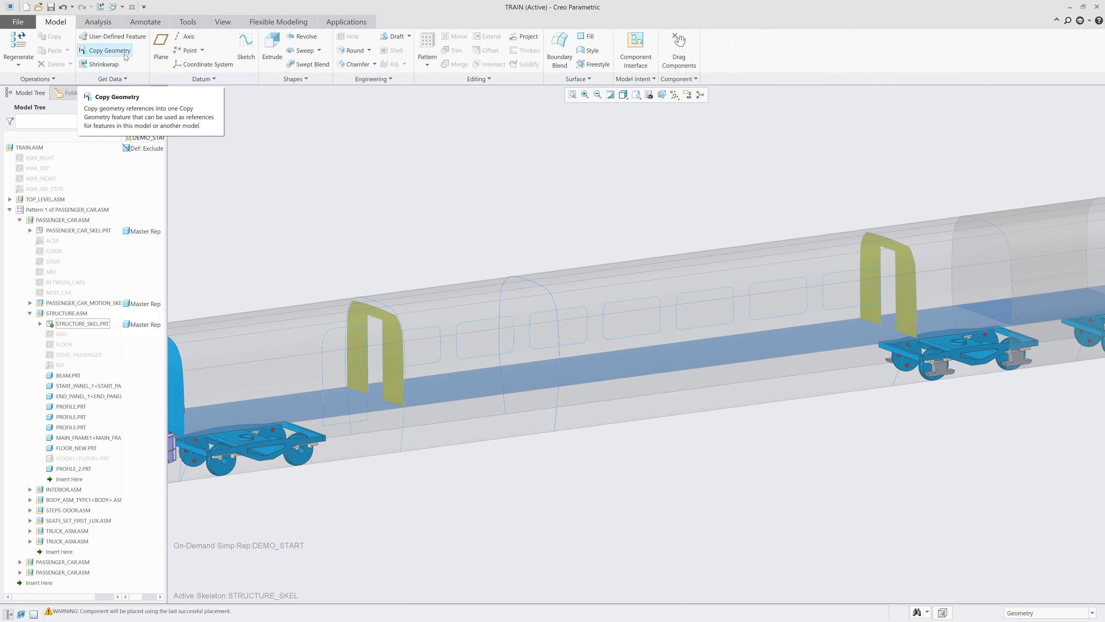
# Copy the published geometry FOR_STRUCTURE from PASSENGER_CAR_SKEL into STRUCTURE_SKEL with Copy Geometry, and reactivate the top-level assembly.
pyautogui.click(109, 50)
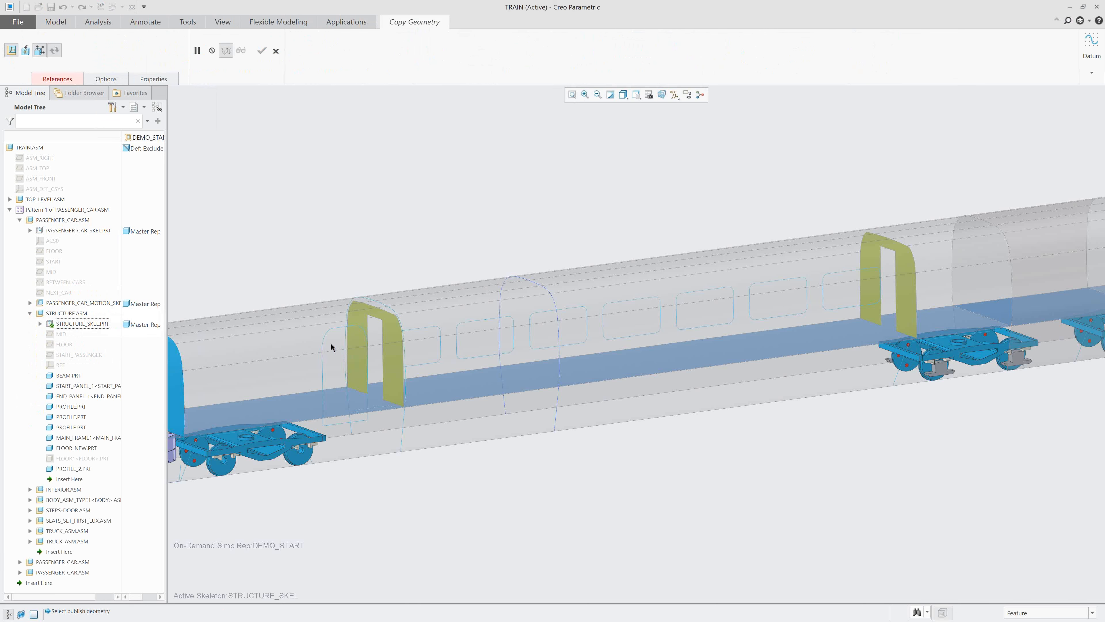
pyautogui.click(29, 230)
pyautogui.scroll(-3, 69, 454)
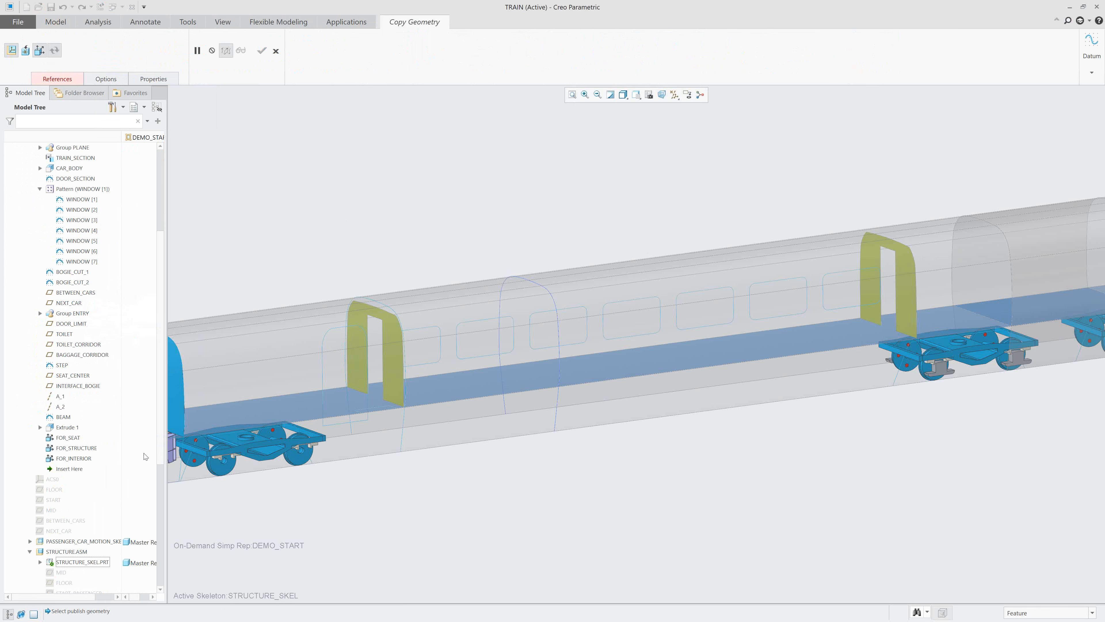
pyautogui.click(83, 449)
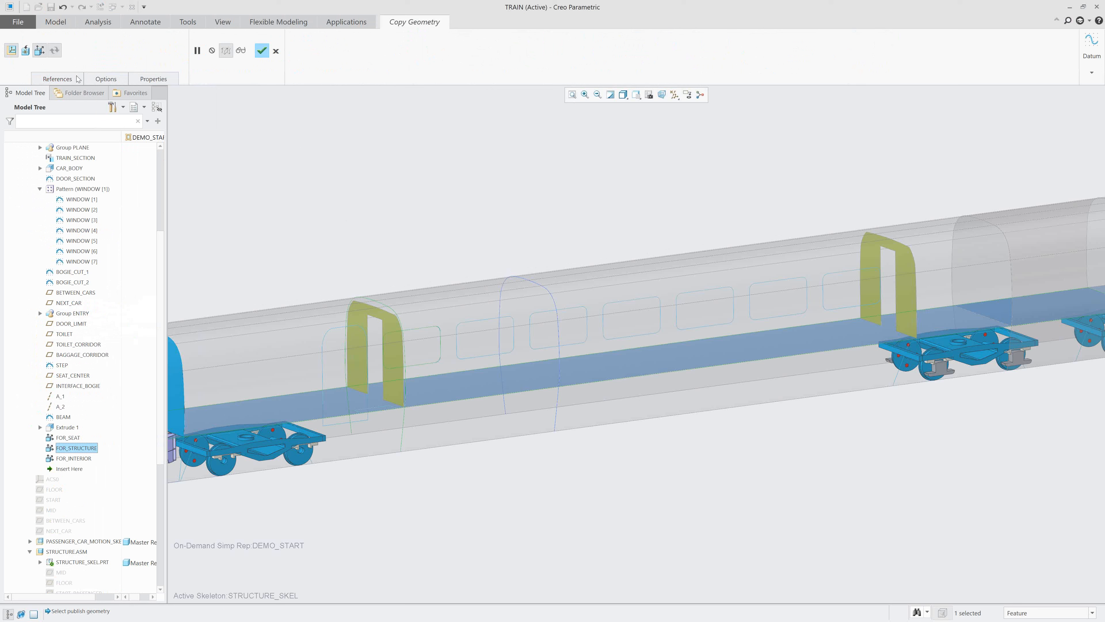
pyautogui.click(61, 78)
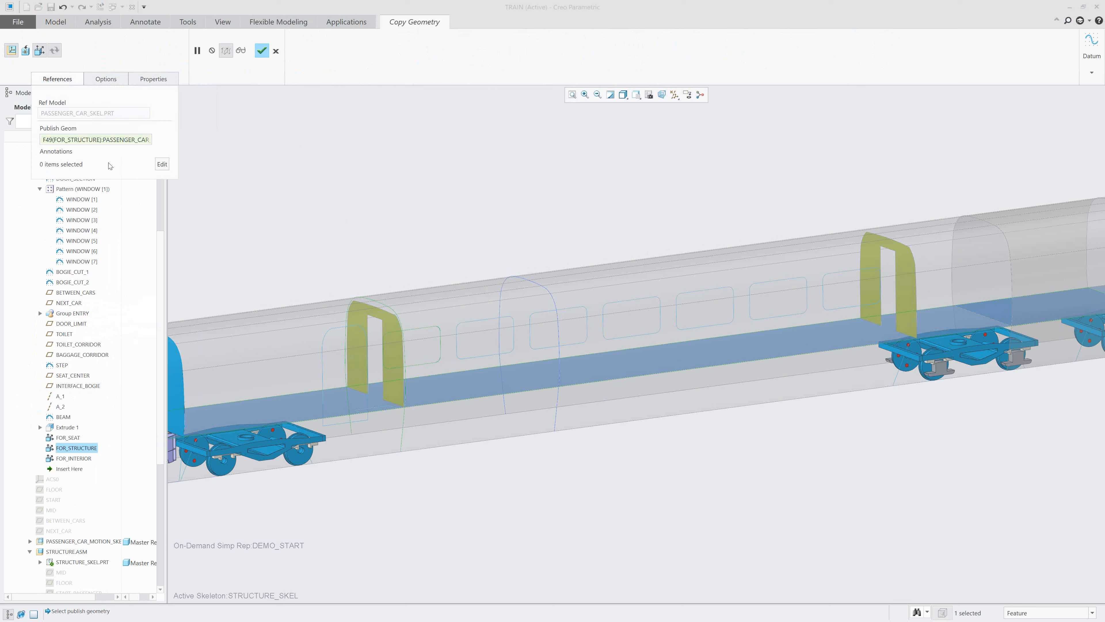
pyautogui.click(261, 51)
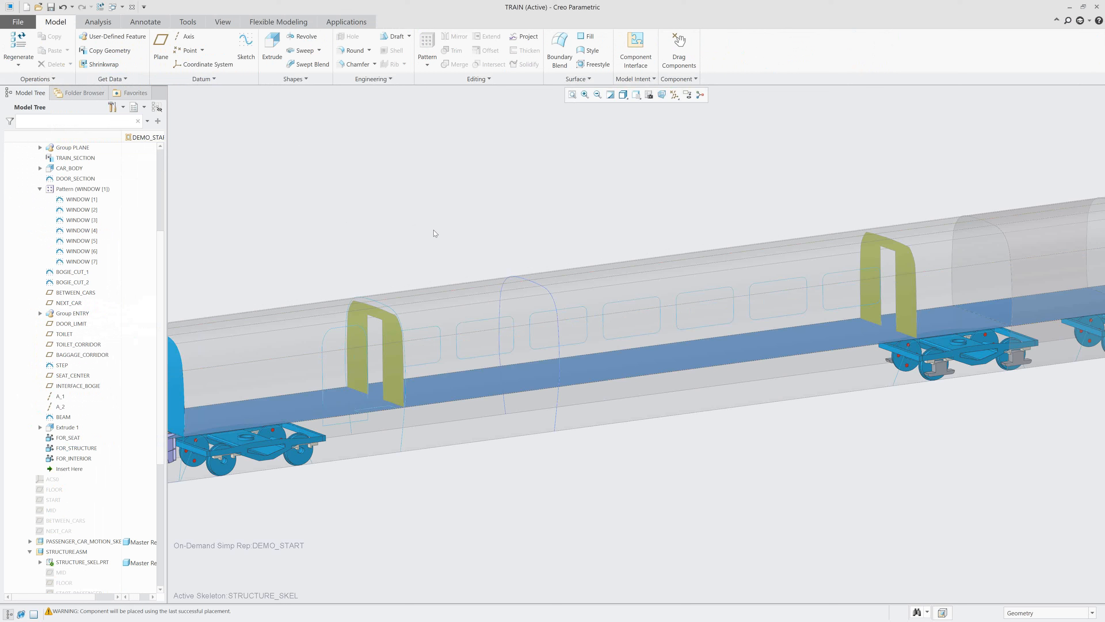
pyautogui.hotkey('ctrl', 'a')
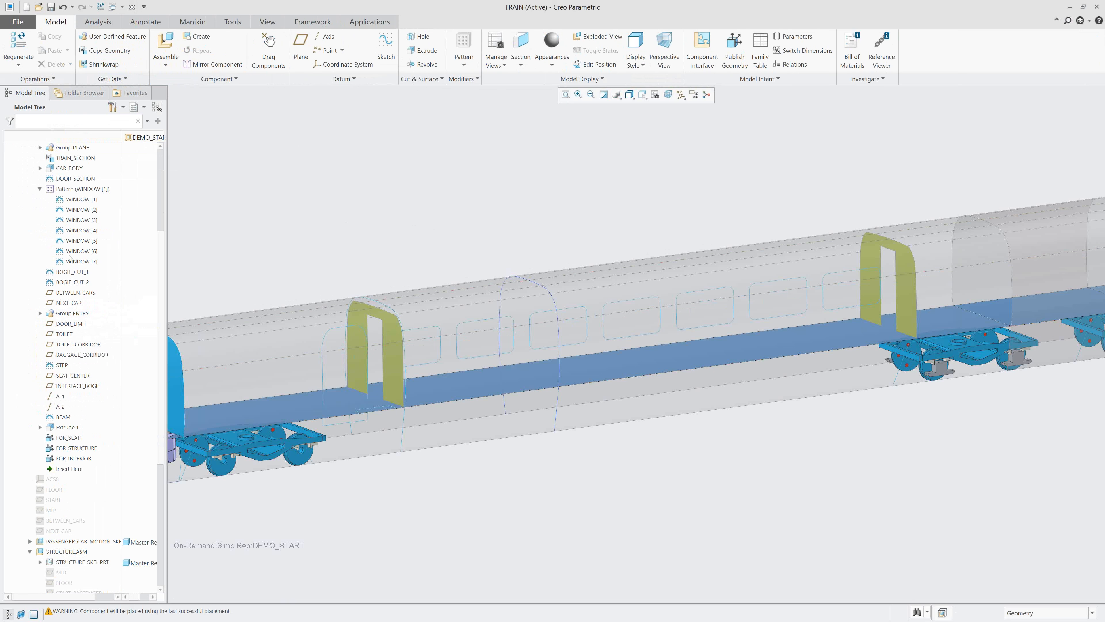
# Collapse STRUCTURE.ASM and activate the skeleton part INTERIOR_SKEL.PRT inside INTERIOR.ASM of the first passenger car.
pyautogui.scroll(-6, 75, 243)
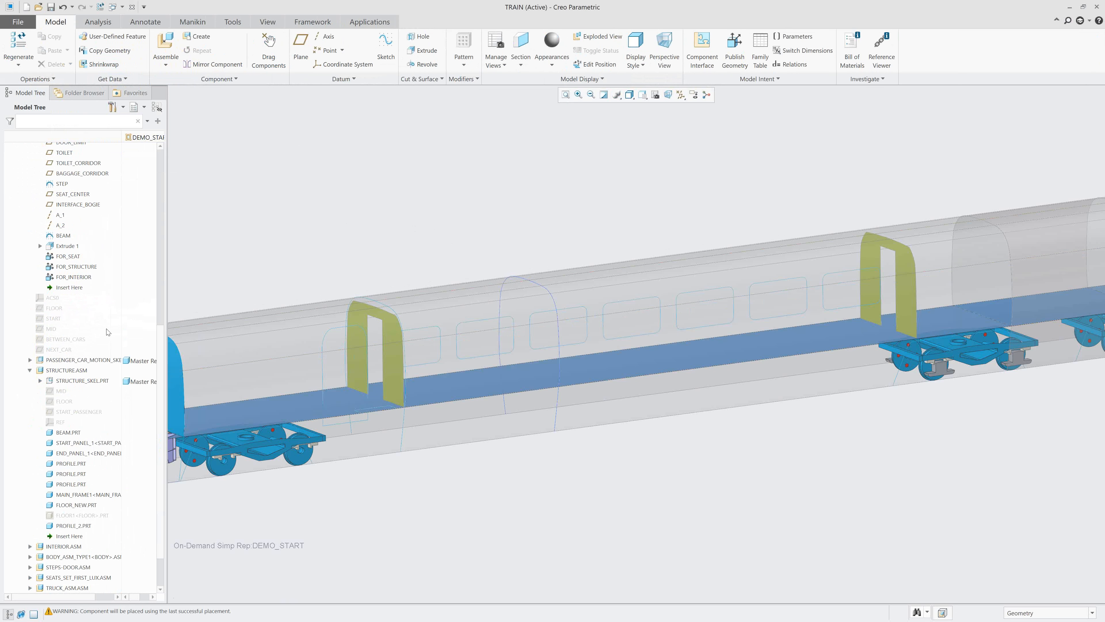
pyautogui.click(30, 371)
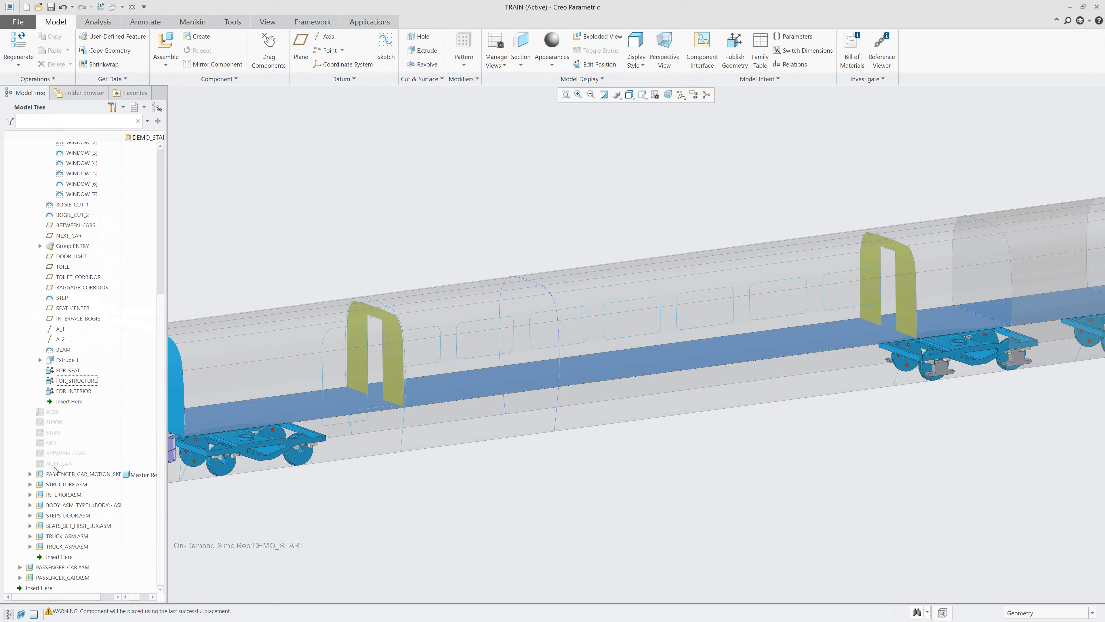
pyautogui.click(30, 495)
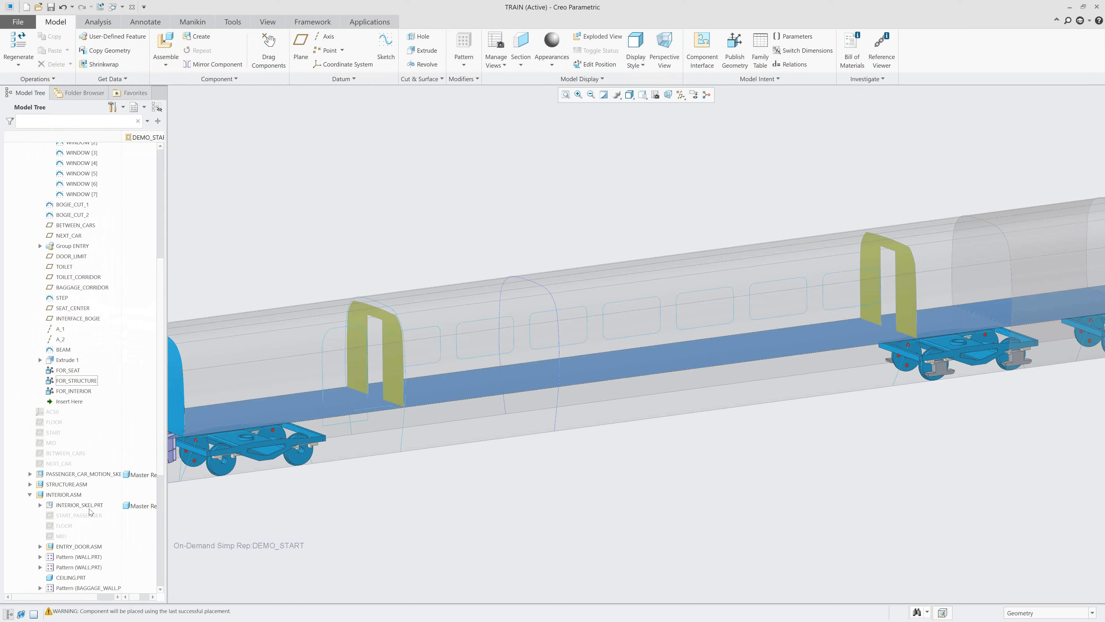
pyautogui.click(89, 508)
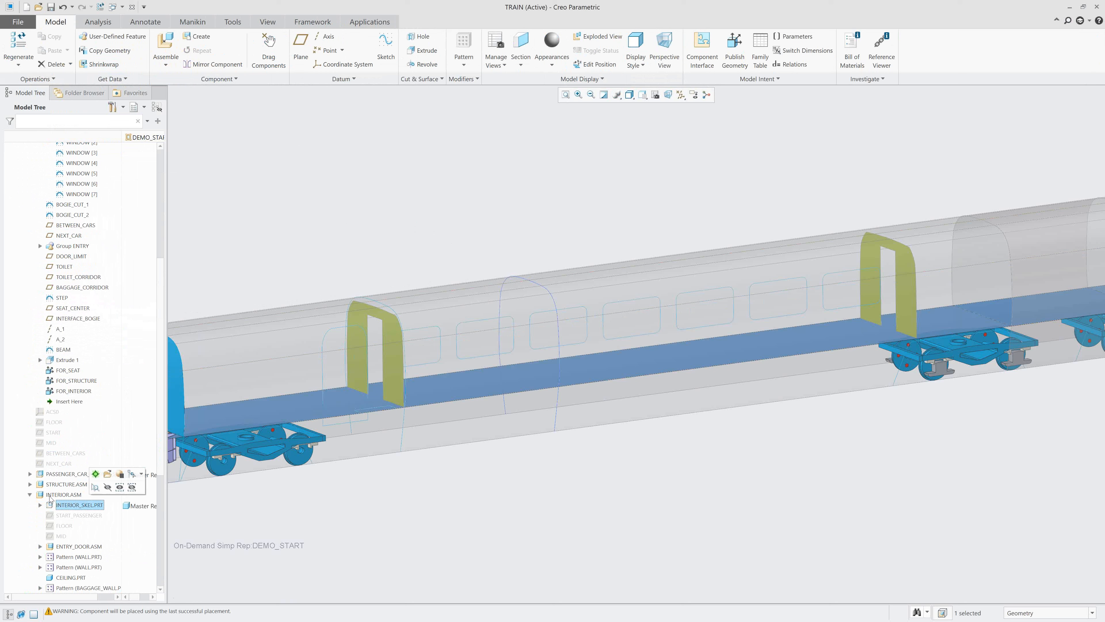
pyautogui.click(96, 475)
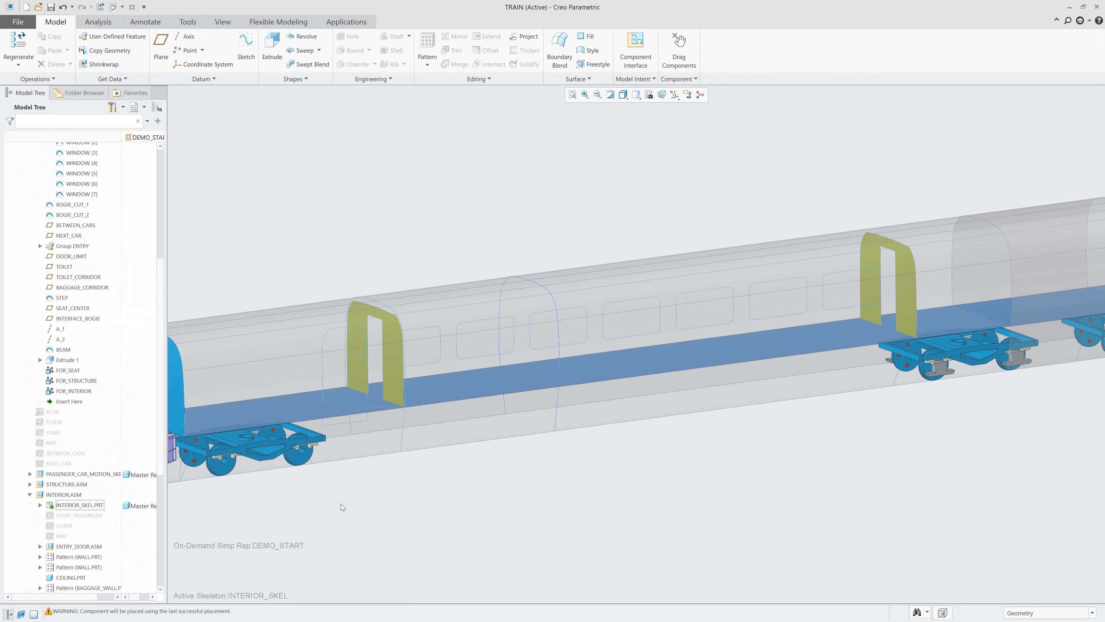
# Copy the published geometry FOR_INTERIOR into INTERIOR_SKEL with Copy Geometry, and reactivate the top-level assembly.
pyautogui.click(108, 51)
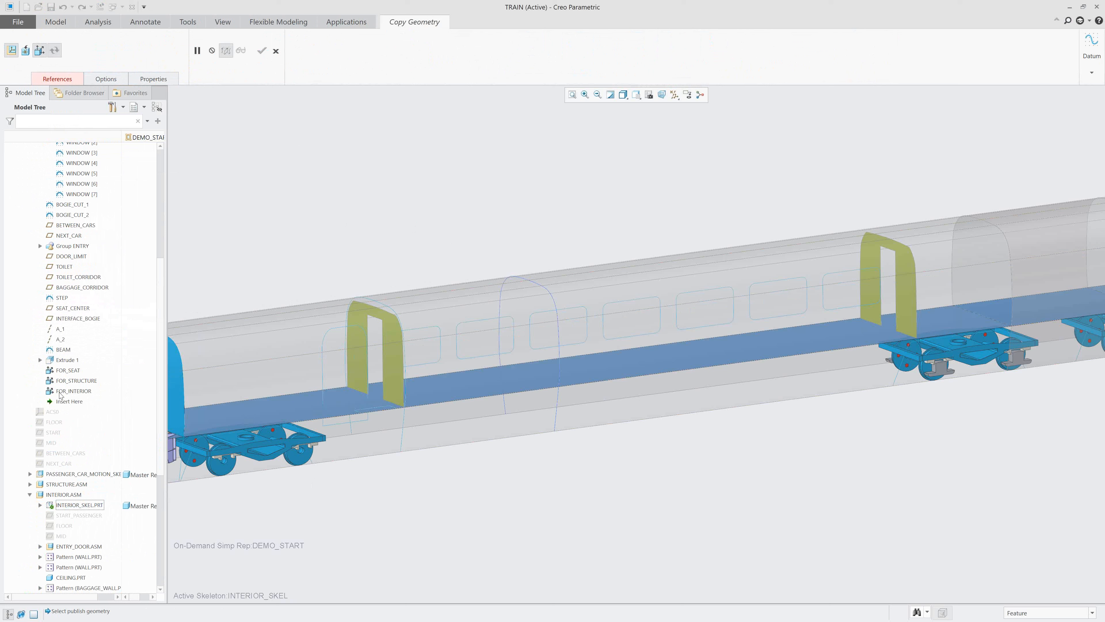
pyautogui.click(65, 391)
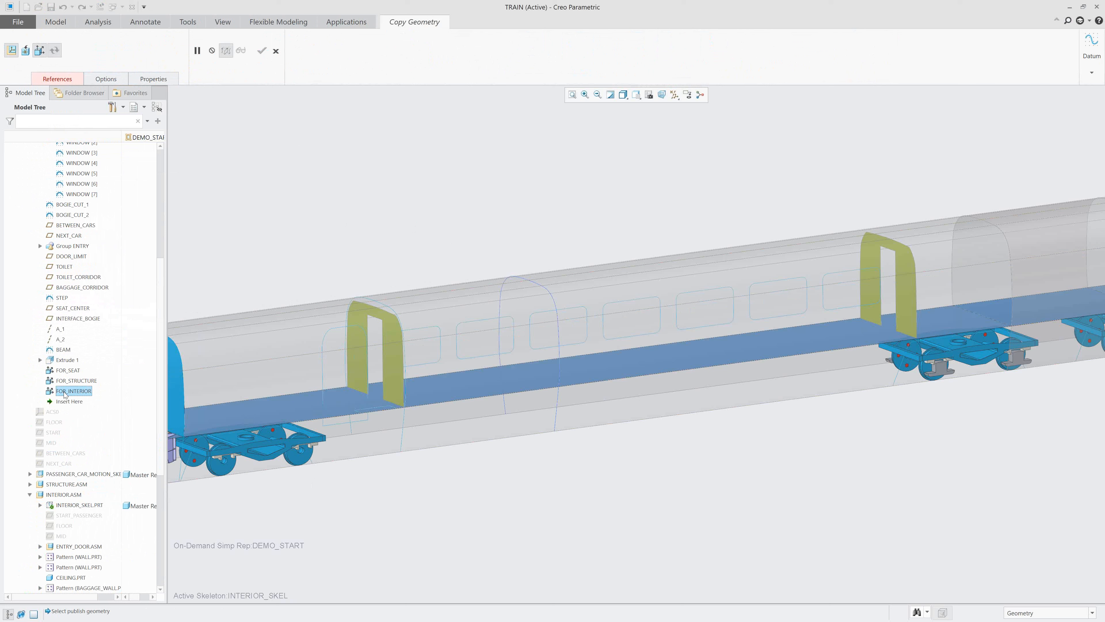
pyautogui.click(261, 51)
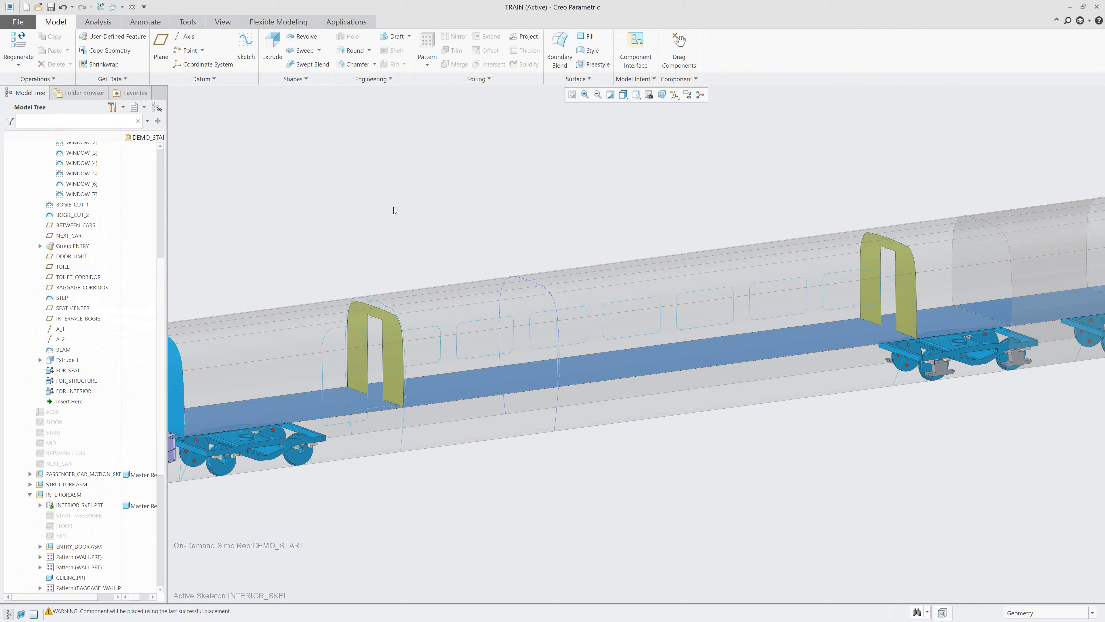
pyautogui.hotkey('ctrl', 'a')
# Collapse INTERIOR.ASM, the passenger car skeleton and the first PASSENGER_CAR.ASM in the model structure.
pyautogui.click(29, 495)
pyautogui.scroll(6, 66, 394)
pyautogui.click(30, 189)
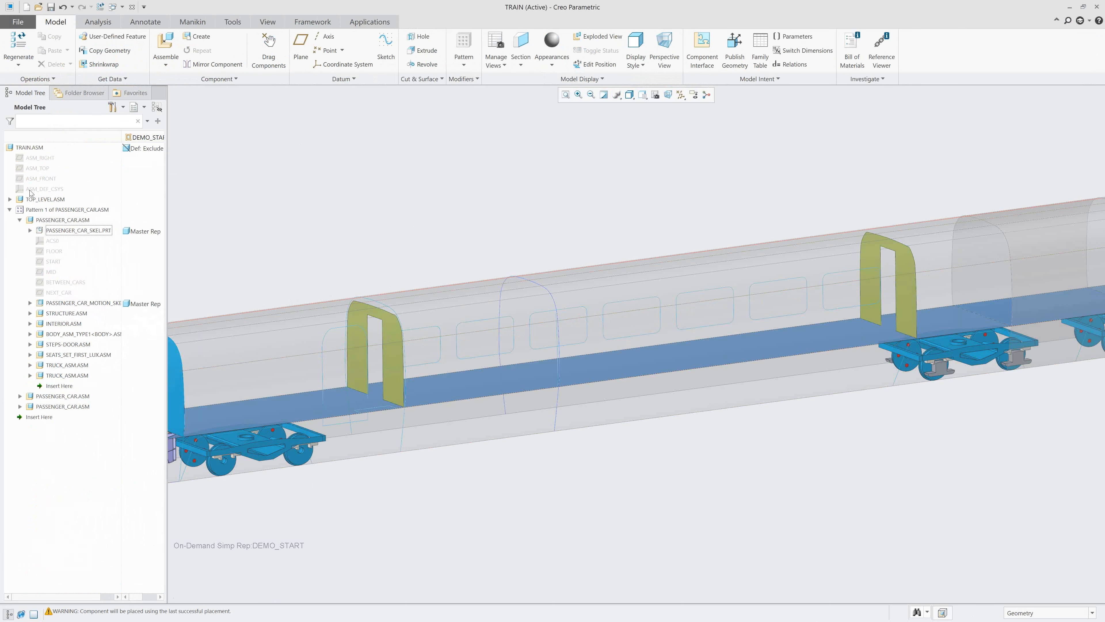
pyautogui.click(19, 220)
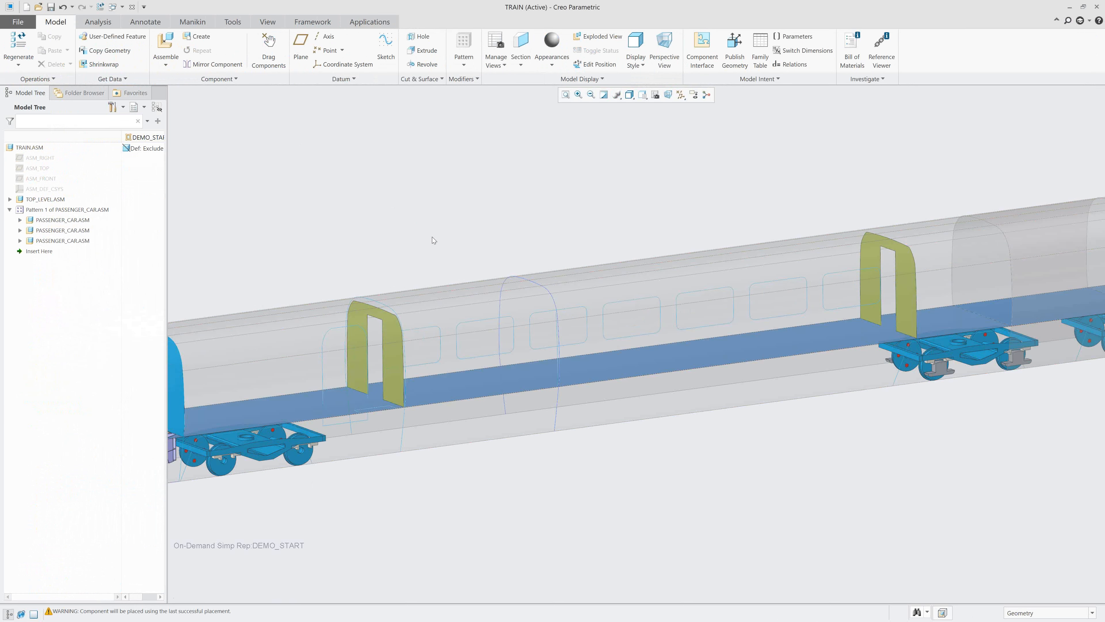
# Close the TRAIN assembly window while keeping the model in session.
pyautogui.scroll(-3, 431, 222)
pyautogui.keyDown('shift'); pyautogui.moveTo(431, 209); pyautogui.dragTo(566, 220, button='middle'); pyautogui.keyUp('shift')
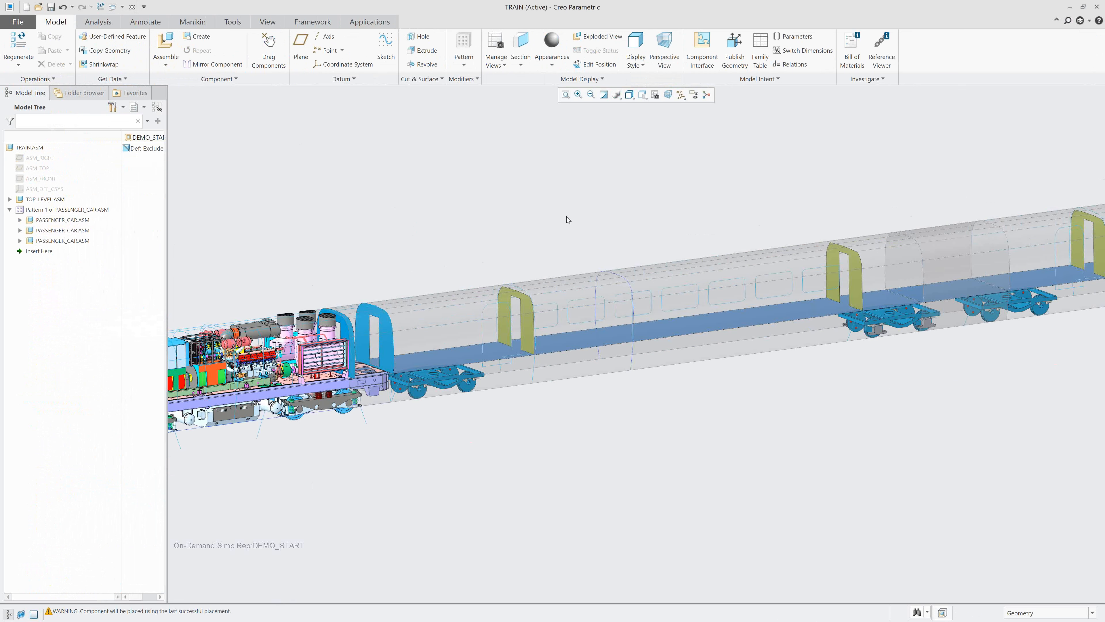
pyautogui.click(131, 8)
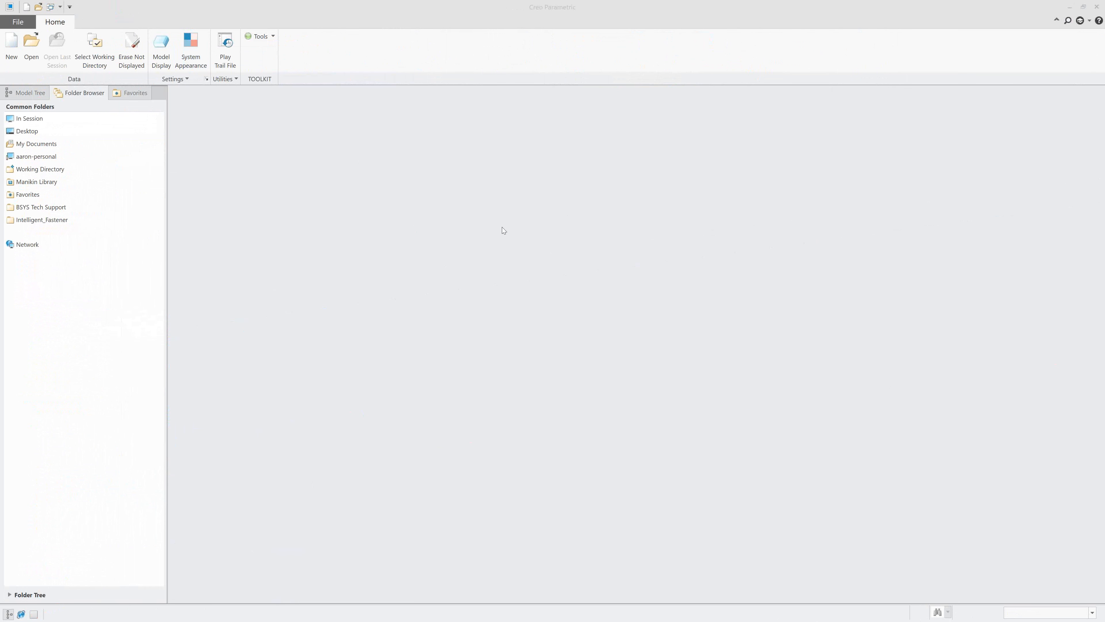
# Open the generic instance of structure.asm from the working folder, with the file list filtered to Assembly (*.asm).
pyautogui.click(31, 54)
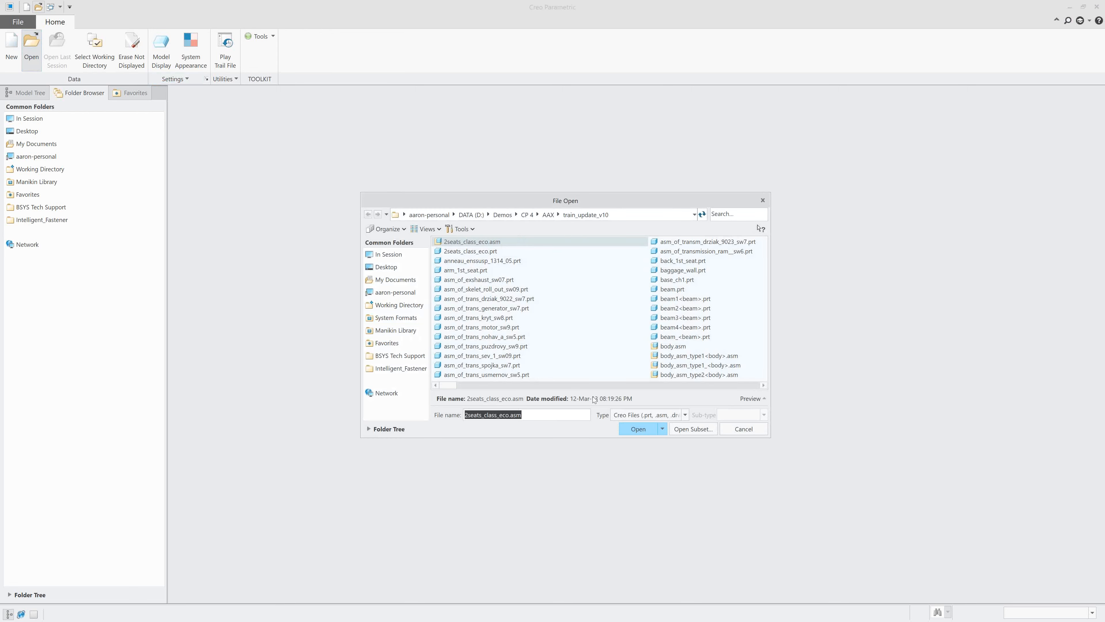
pyautogui.click(661, 415)
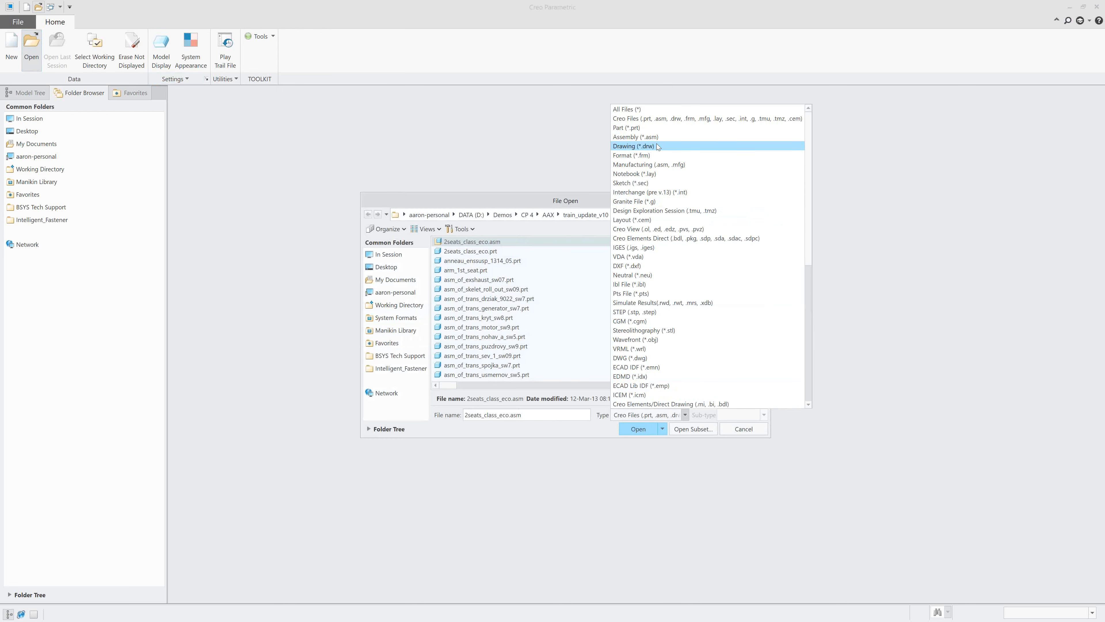
pyautogui.click(643, 146)
pyautogui.click(658, 417)
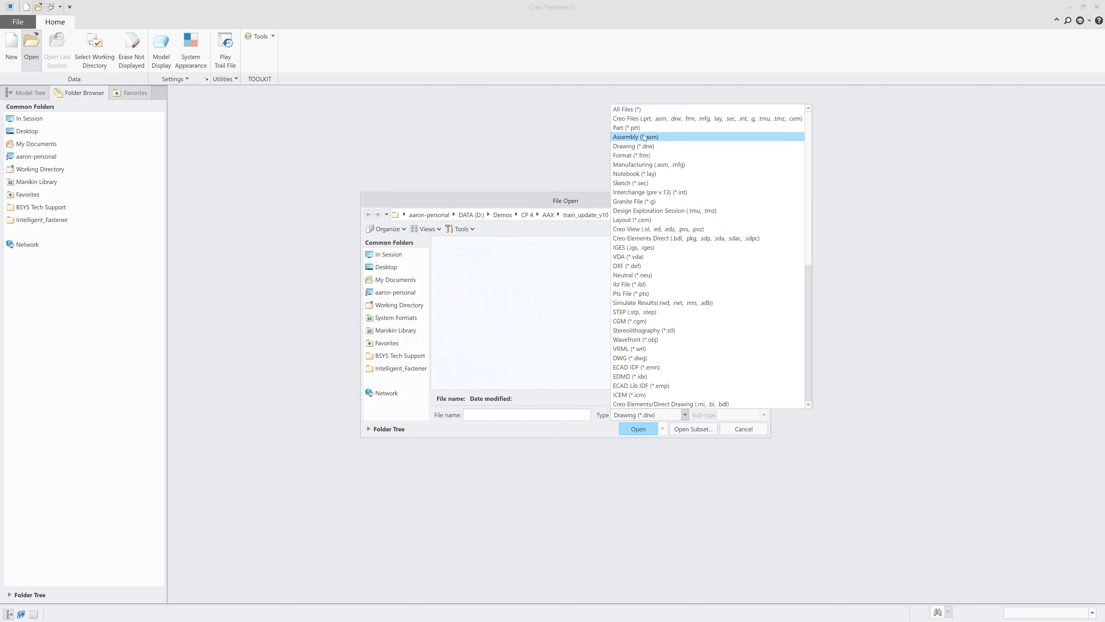
pyautogui.click(643, 134)
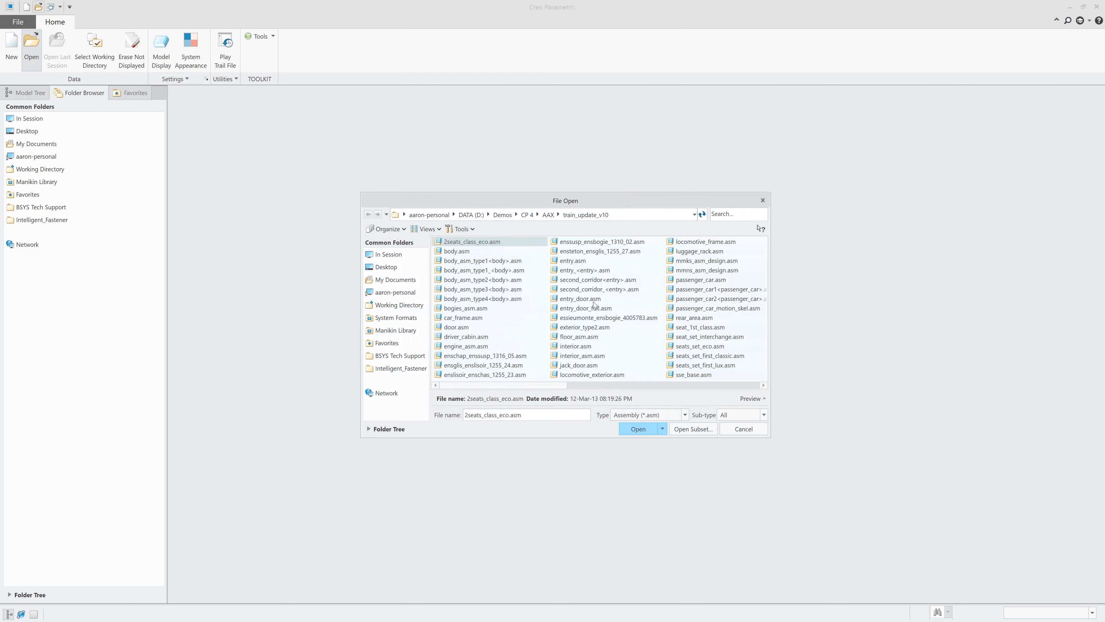
pyautogui.scroll(-1, 615, 300)
pyautogui.click(695, 280)
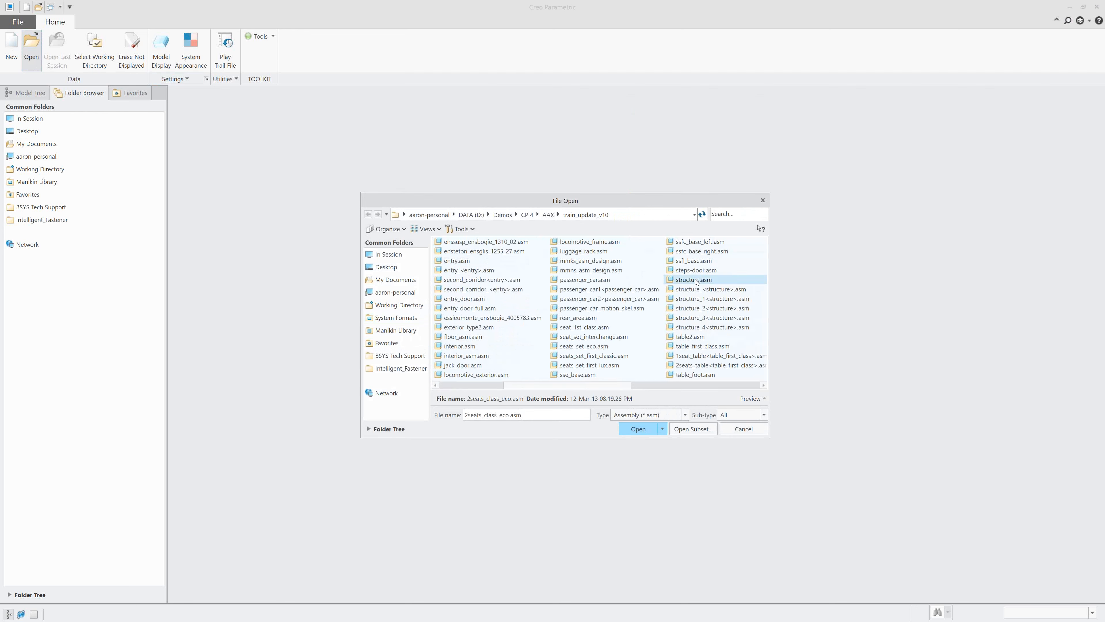
pyautogui.click(647, 430)
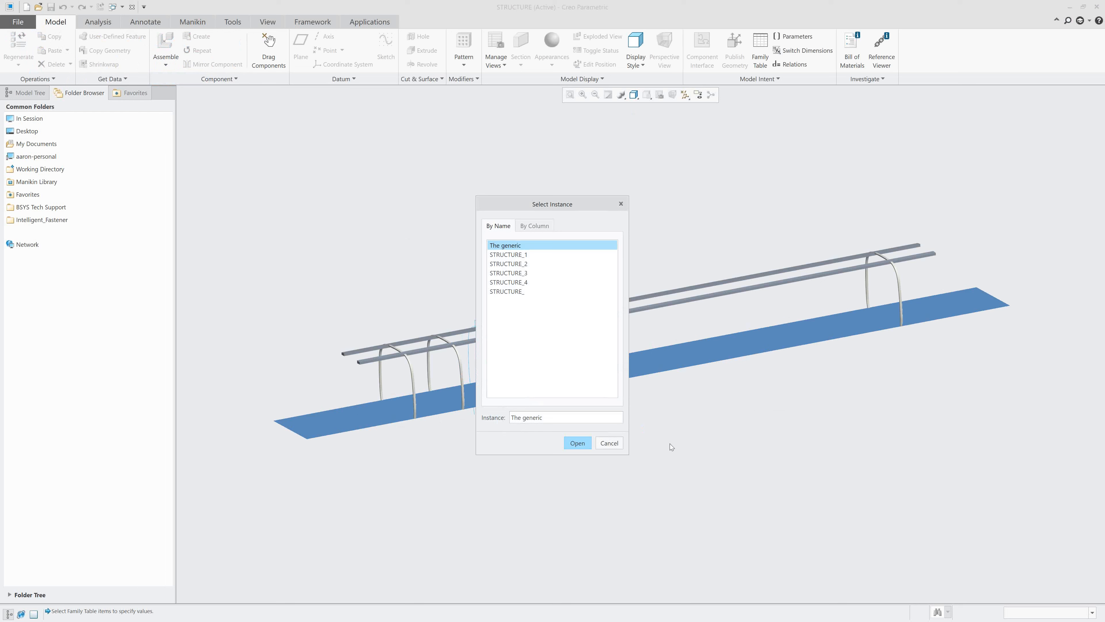
pyautogui.click(583, 448)
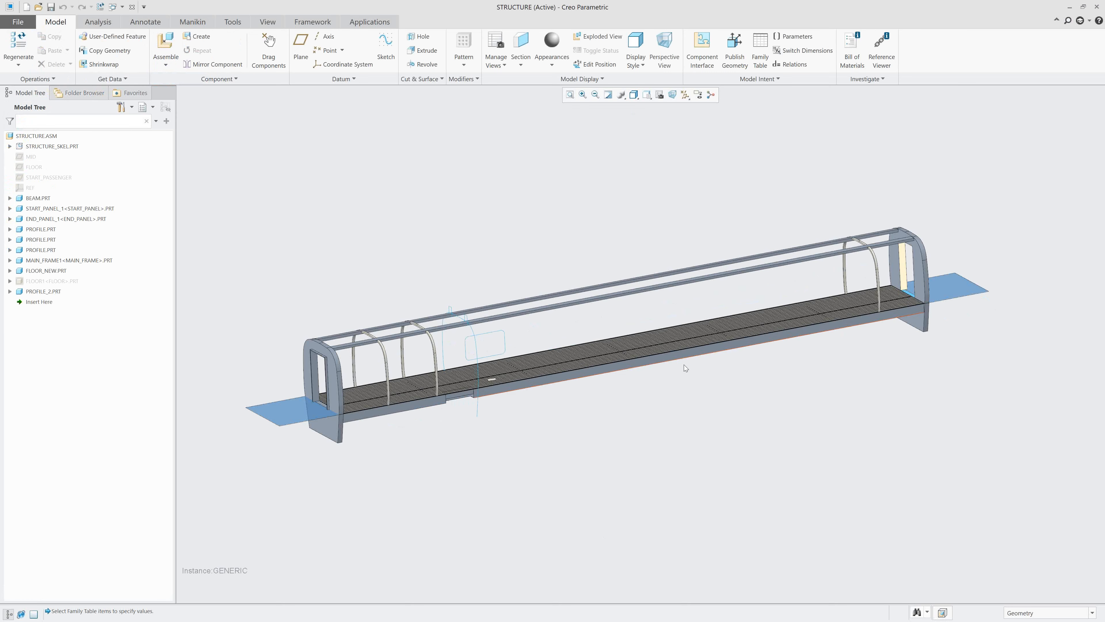
# Expand PROFILE_2.PRT in the model structure and activate it within STRUCTURE.ASM.
pyautogui.moveTo(685, 368); pyautogui.dragTo(648, 423, button='middle')
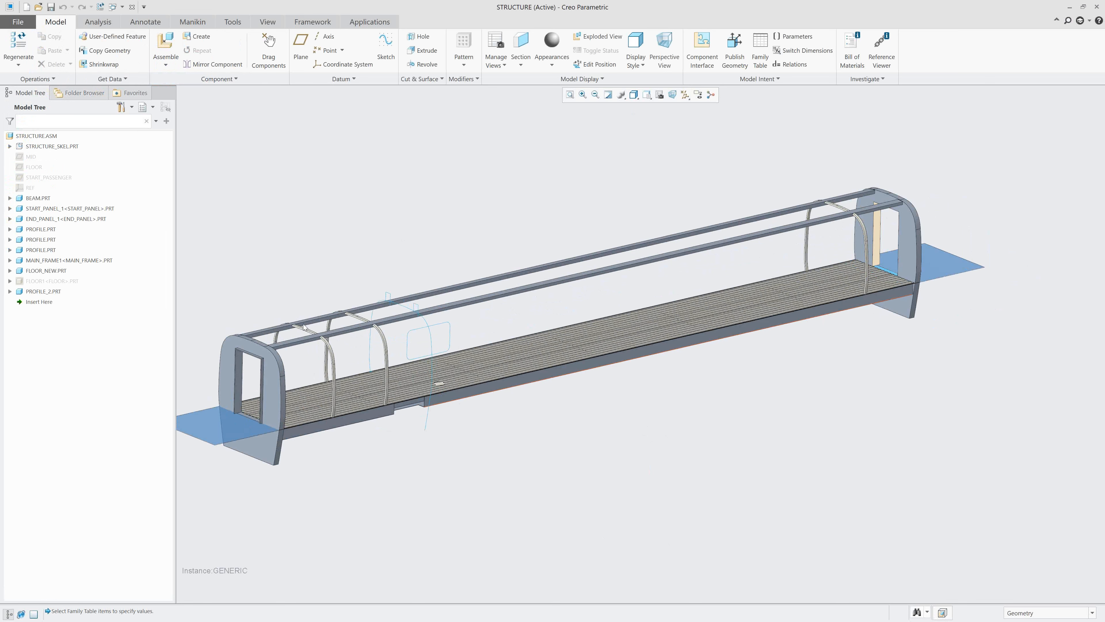
pyautogui.click(649, 98)
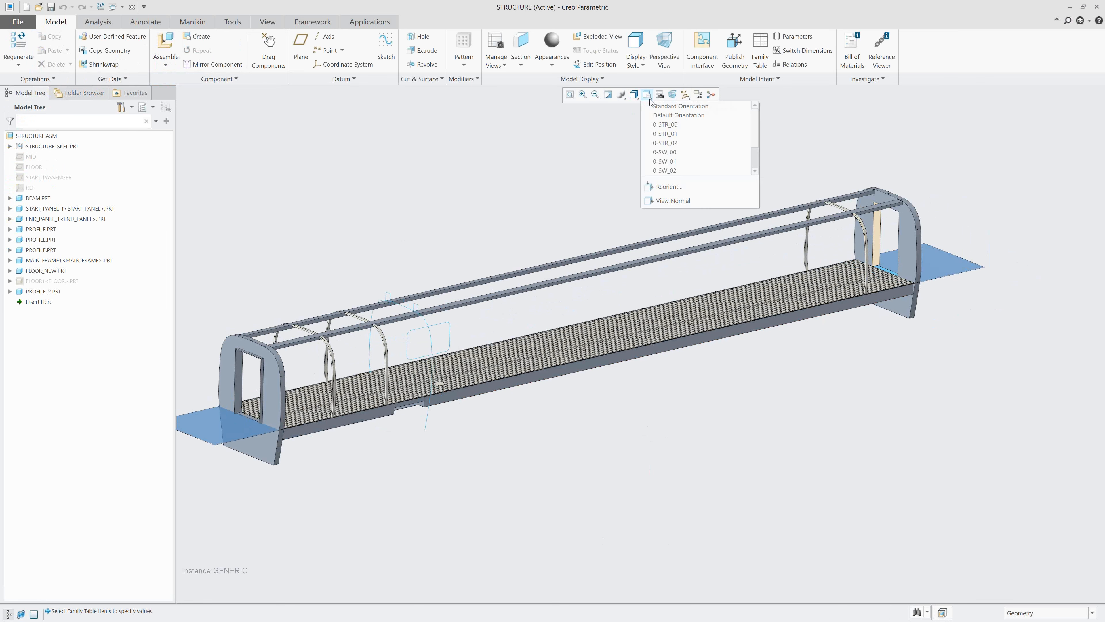
pyautogui.click(681, 125)
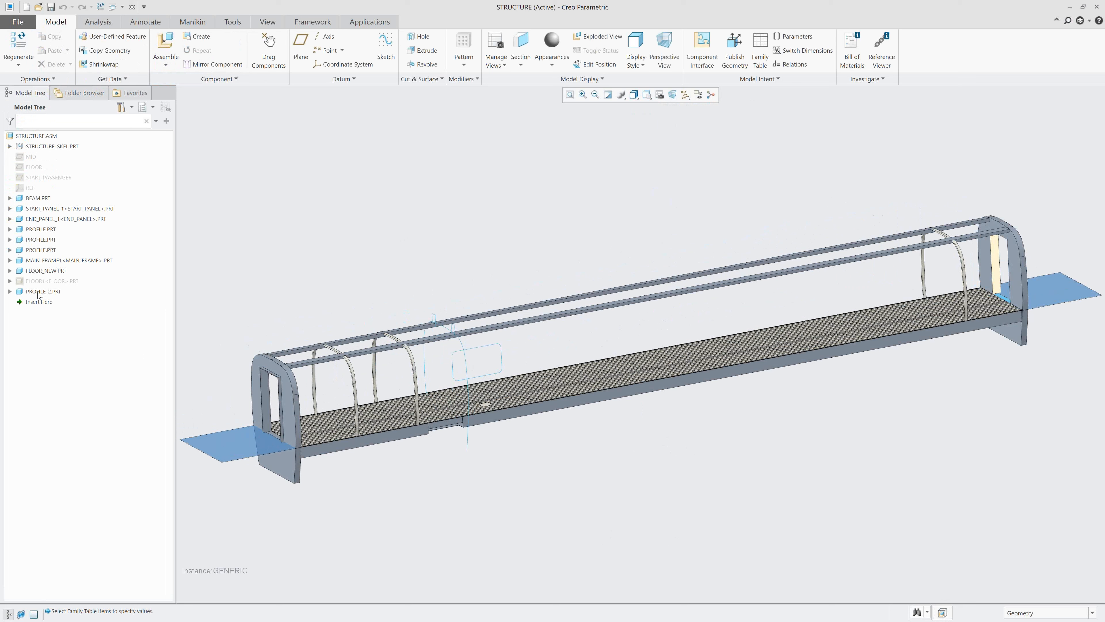
pyautogui.click(10, 291)
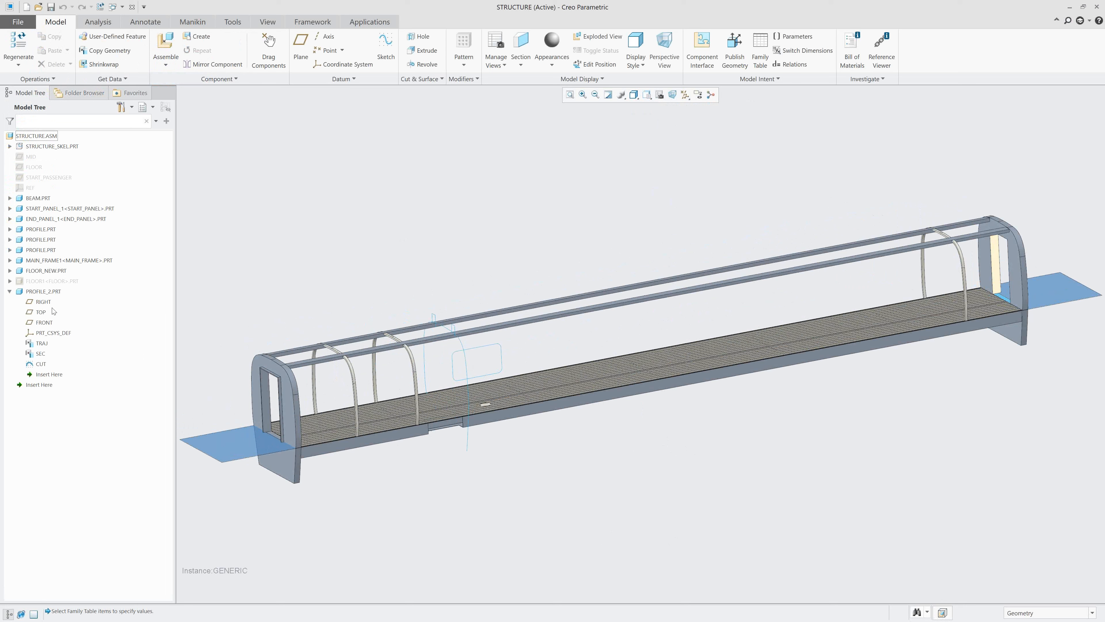
pyautogui.click(49, 291)
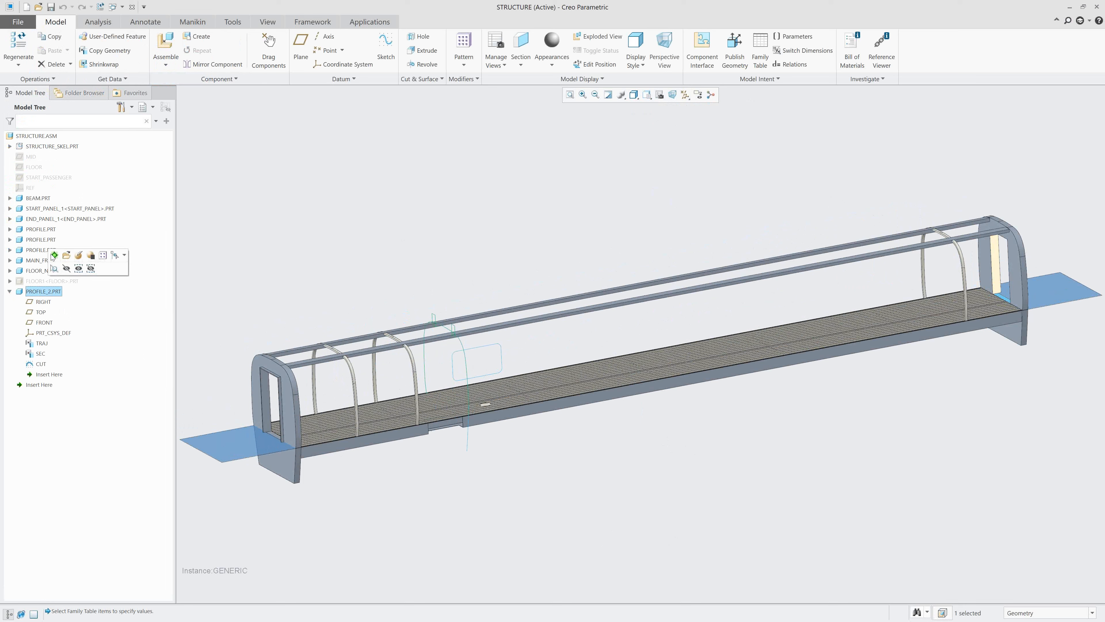
pyautogui.click(53, 256)
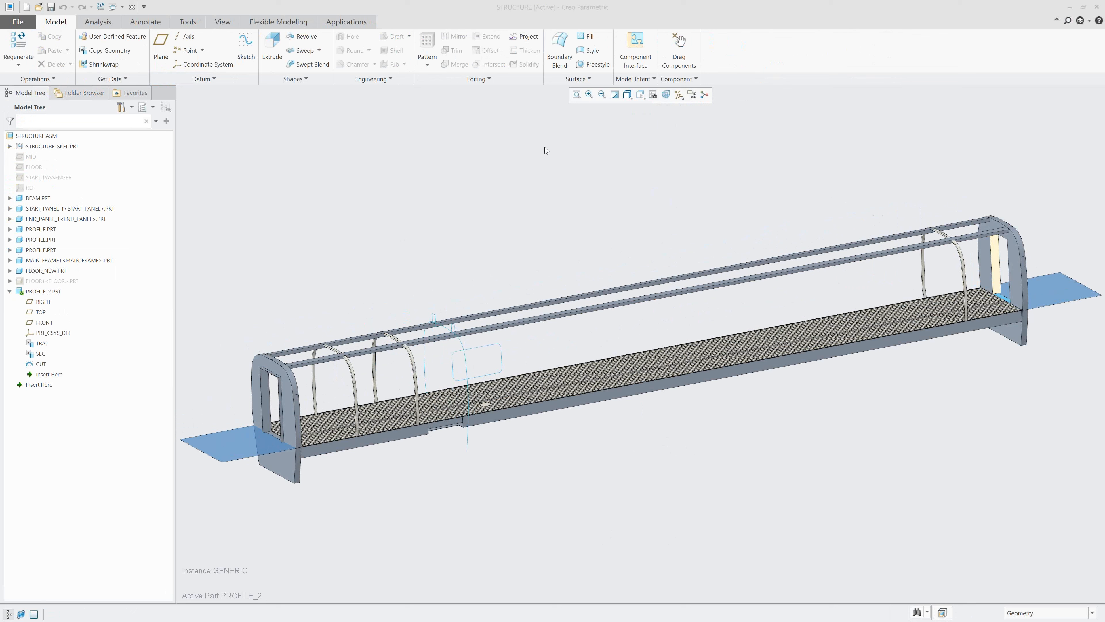
# Start a Sweep along the TRAJ curve of PROFILE_2.PRT with a constant section and open its section sketch.
pyautogui.click(641, 95)
pyautogui.click(659, 130)
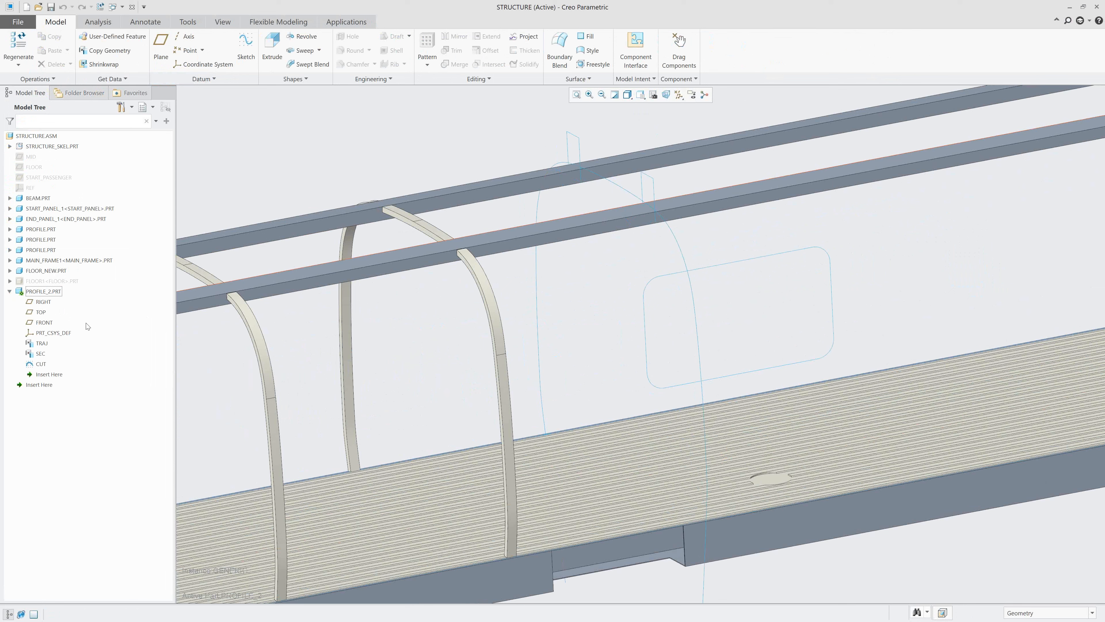
pyautogui.click(42, 344)
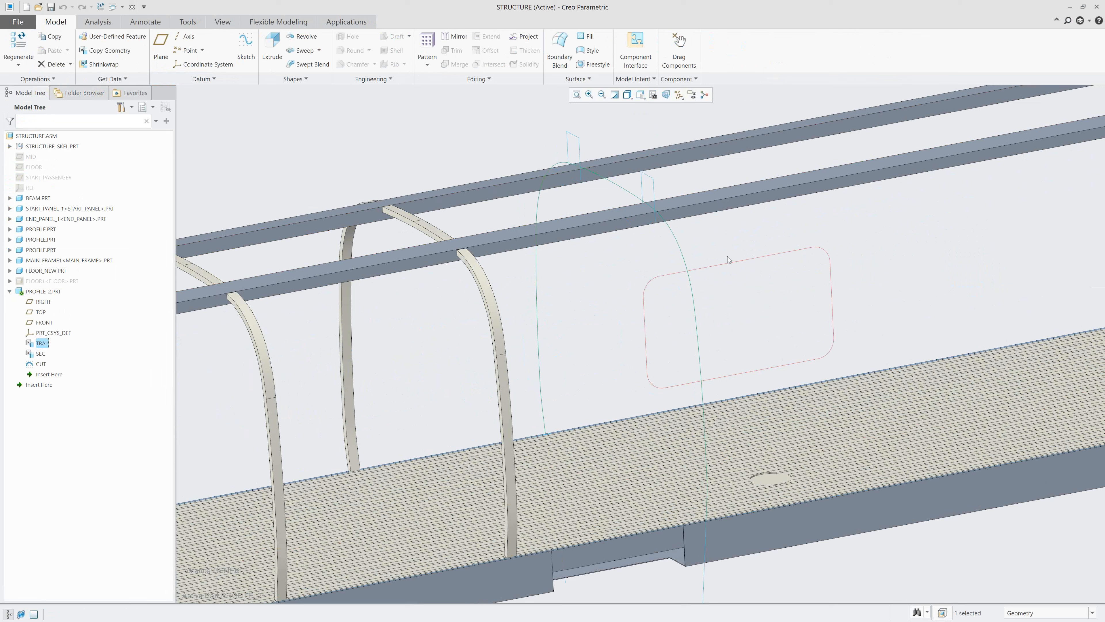
pyautogui.click(664, 237)
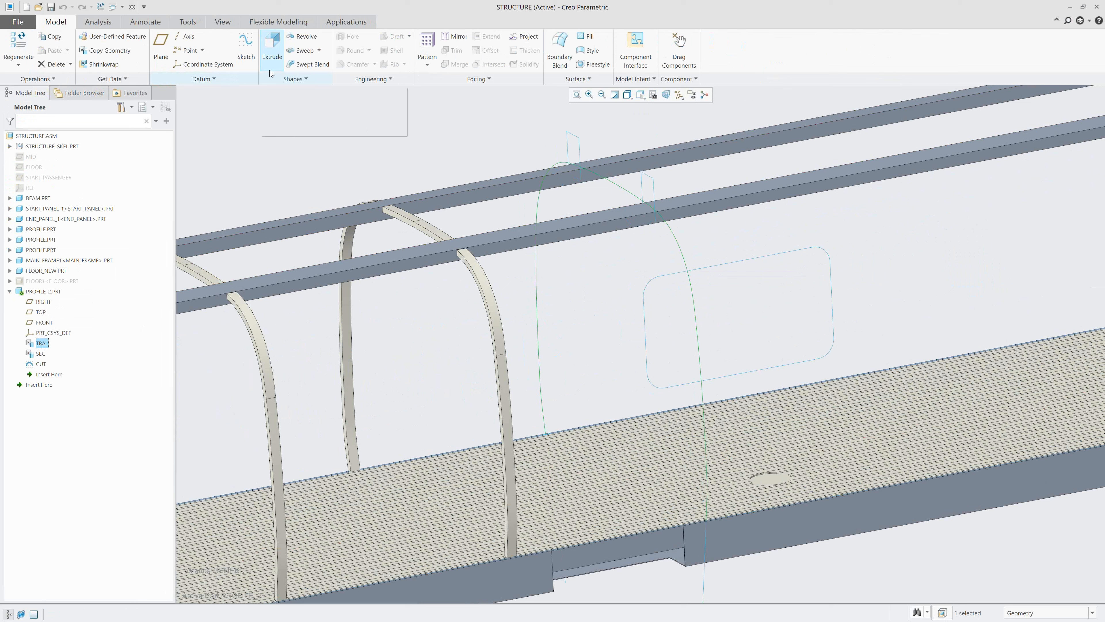
pyautogui.click(305, 51)
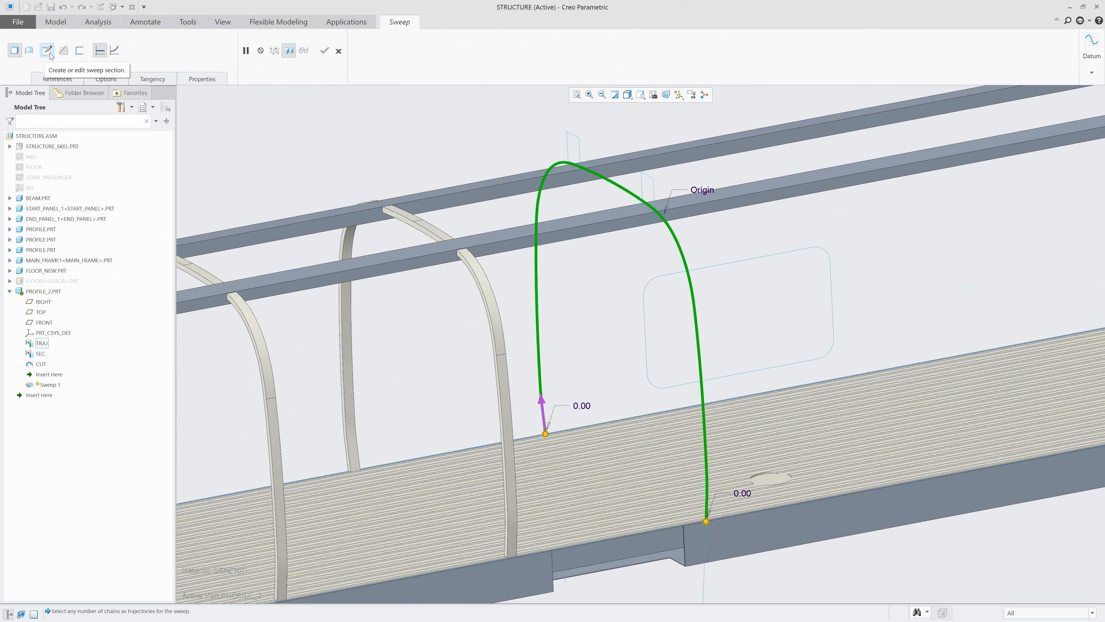
pyautogui.rightClick(320, 141)
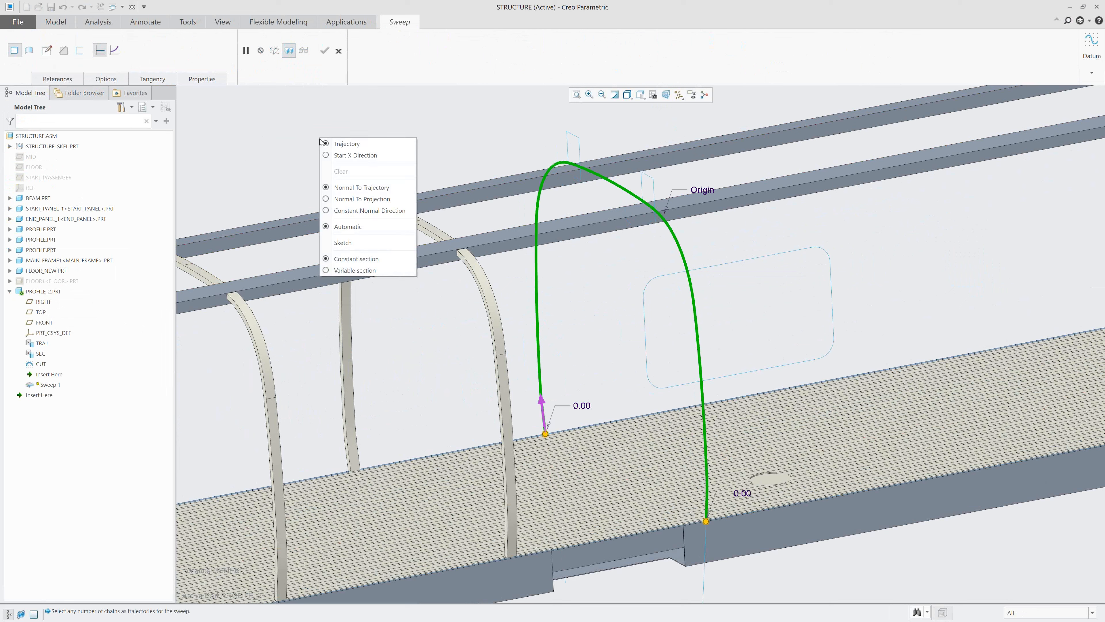
pyautogui.click(361, 244)
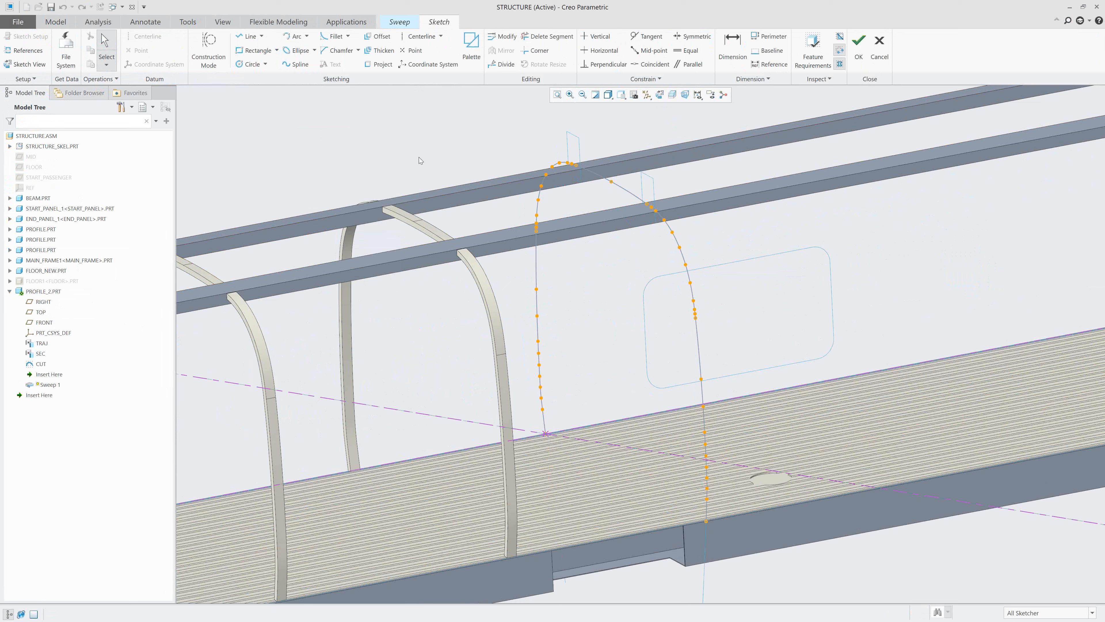
# Project the rectangular SEC curve as a Loop at the start of the trajectory and accept the section sketch.
pyautogui.click(379, 66)
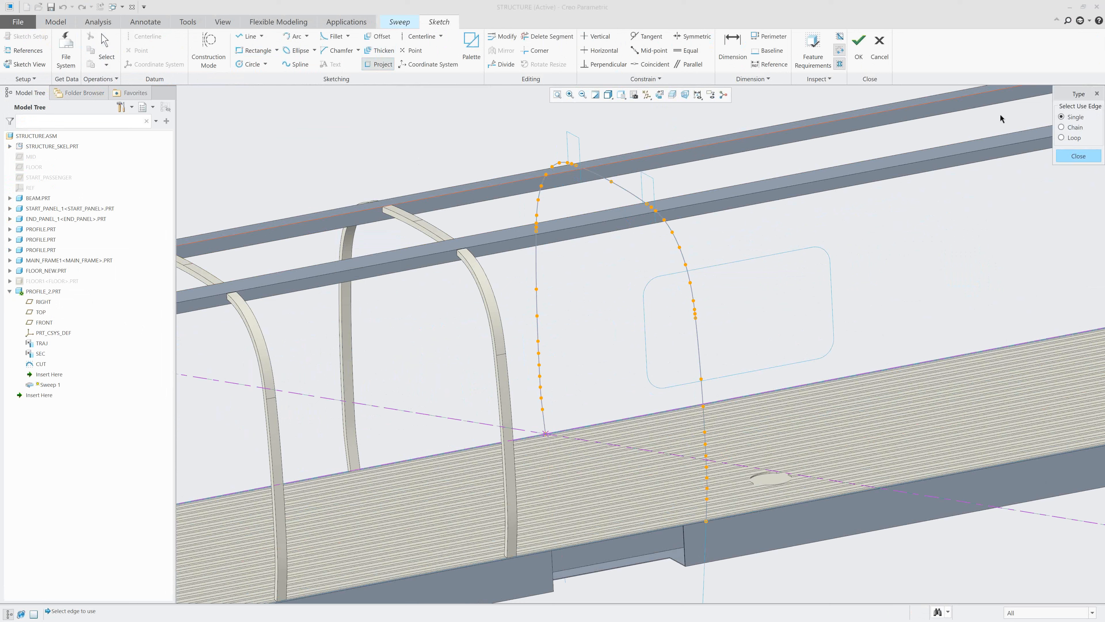
pyautogui.click(1069, 139)
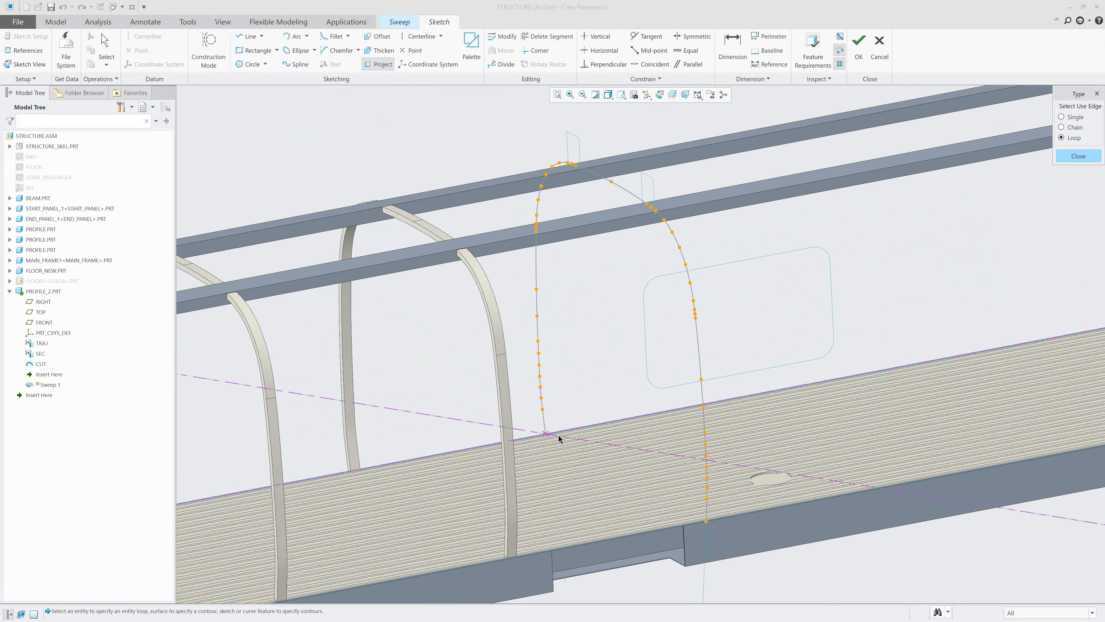
pyautogui.scroll(3, 558, 434)
pyautogui.moveTo(558, 436); pyautogui.dragTo(593, 471, button='middle')
pyautogui.scroll(6, 536, 396)
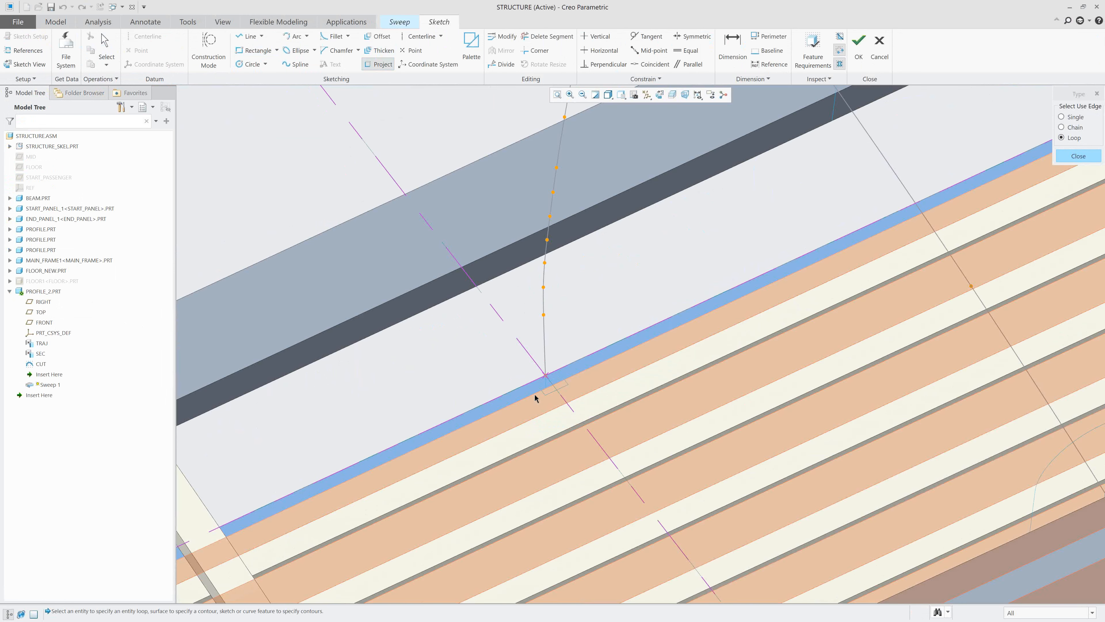
pyautogui.scroll(4, 542, 359)
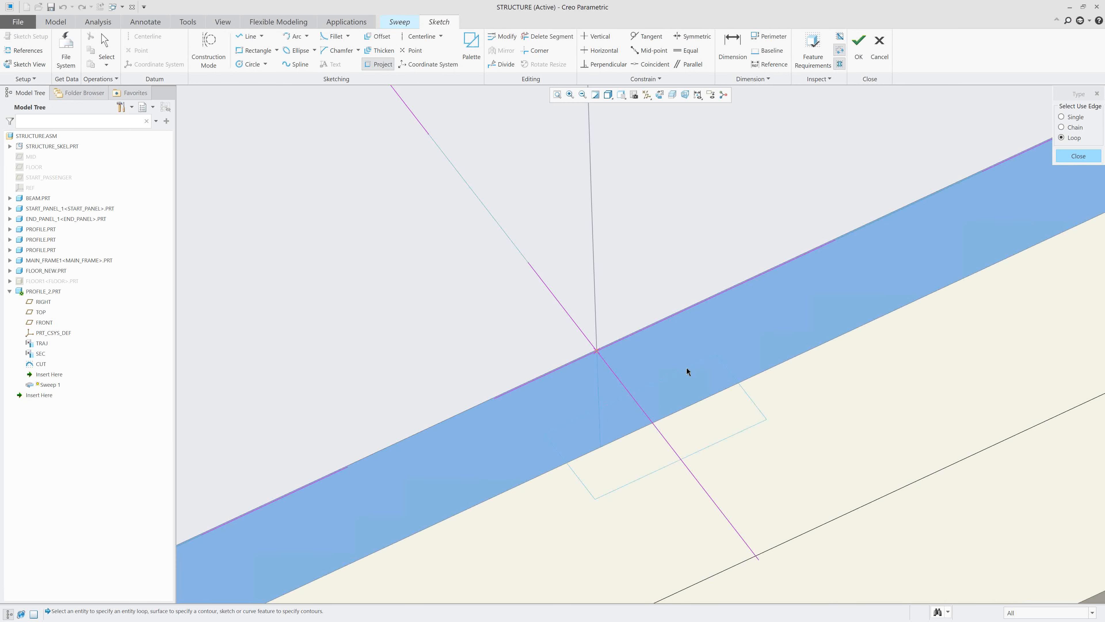
pyautogui.click(687, 368)
pyautogui.scroll(-4, 367, 351)
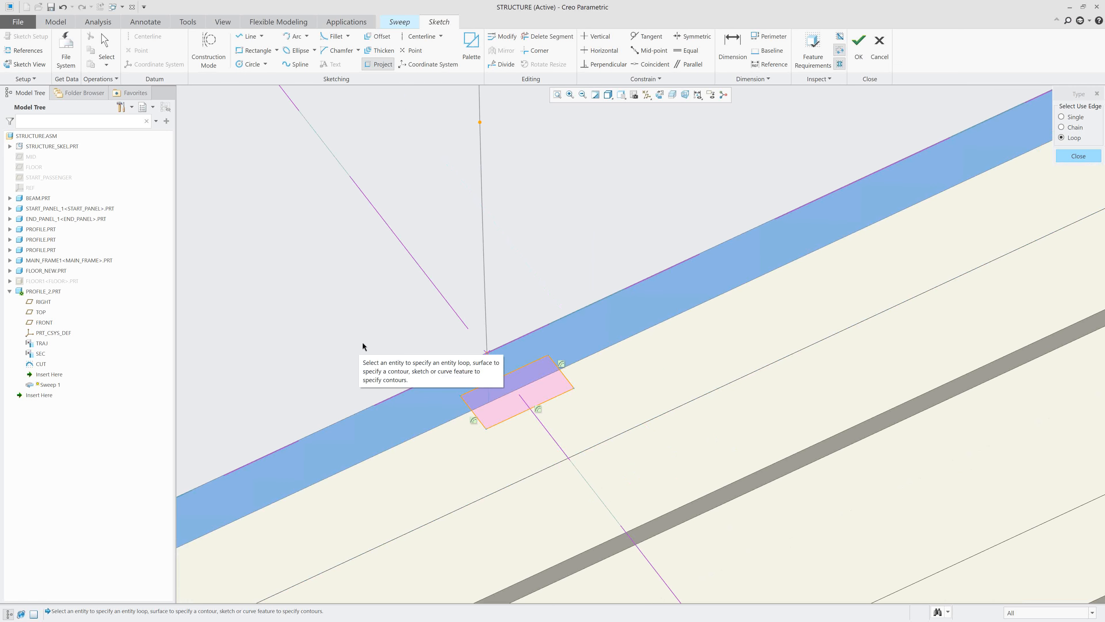
pyautogui.scroll(4, 362, 341)
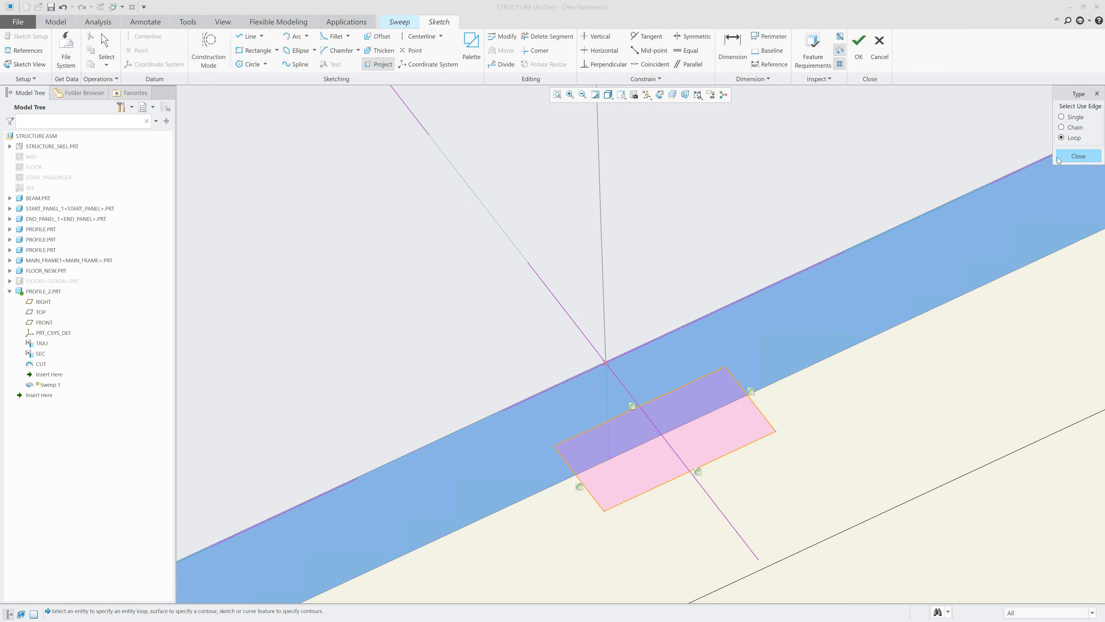
pyautogui.click(1078, 156)
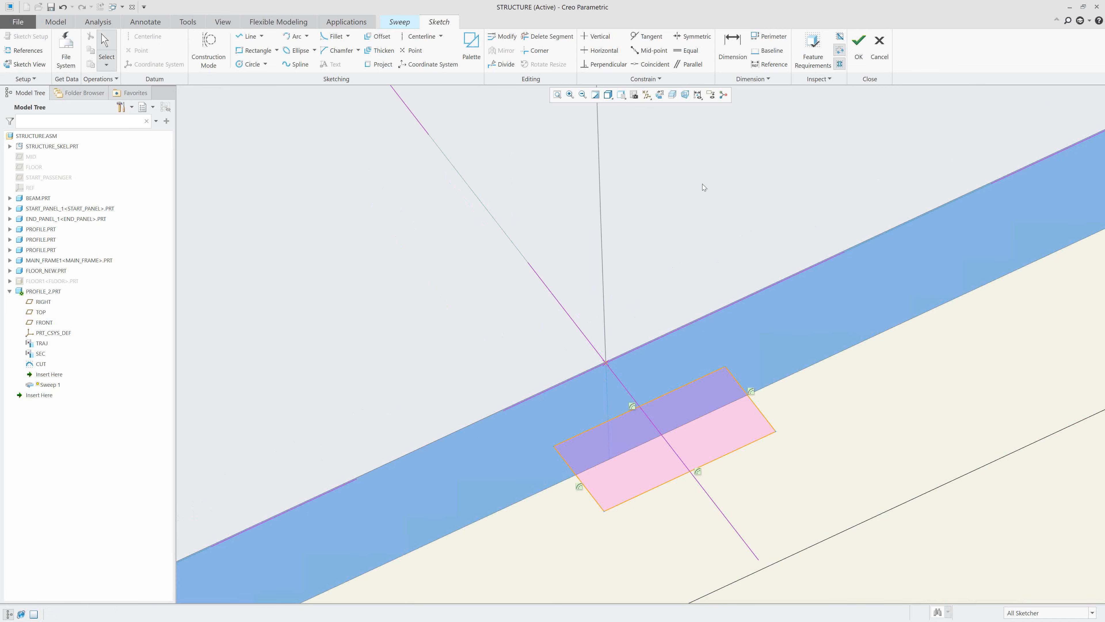
pyautogui.rightClick(696, 187)
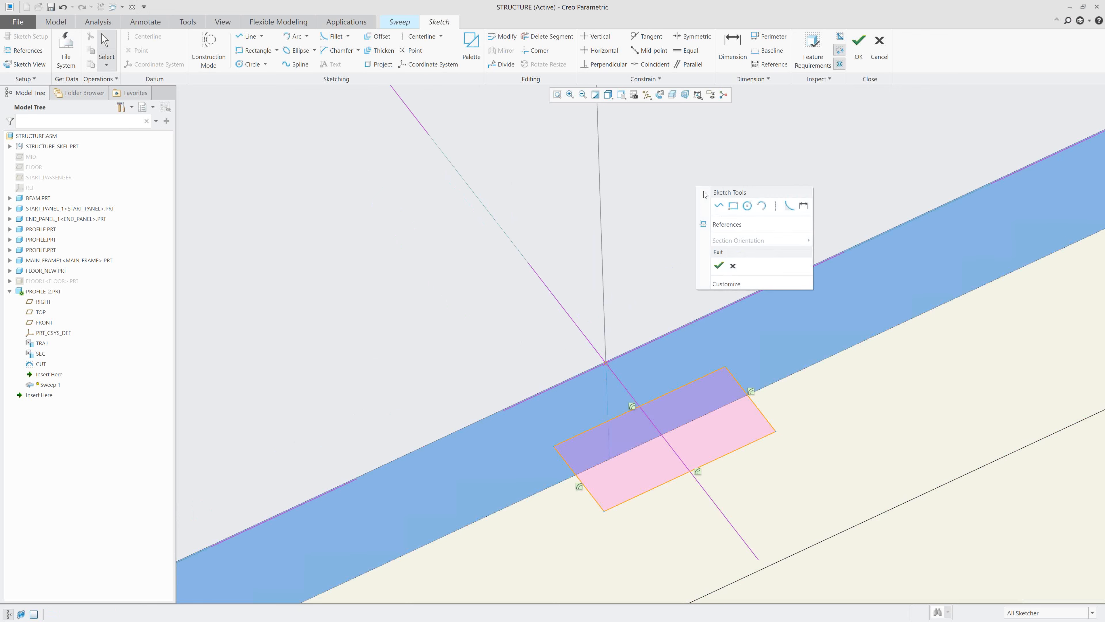
pyautogui.click(719, 266)
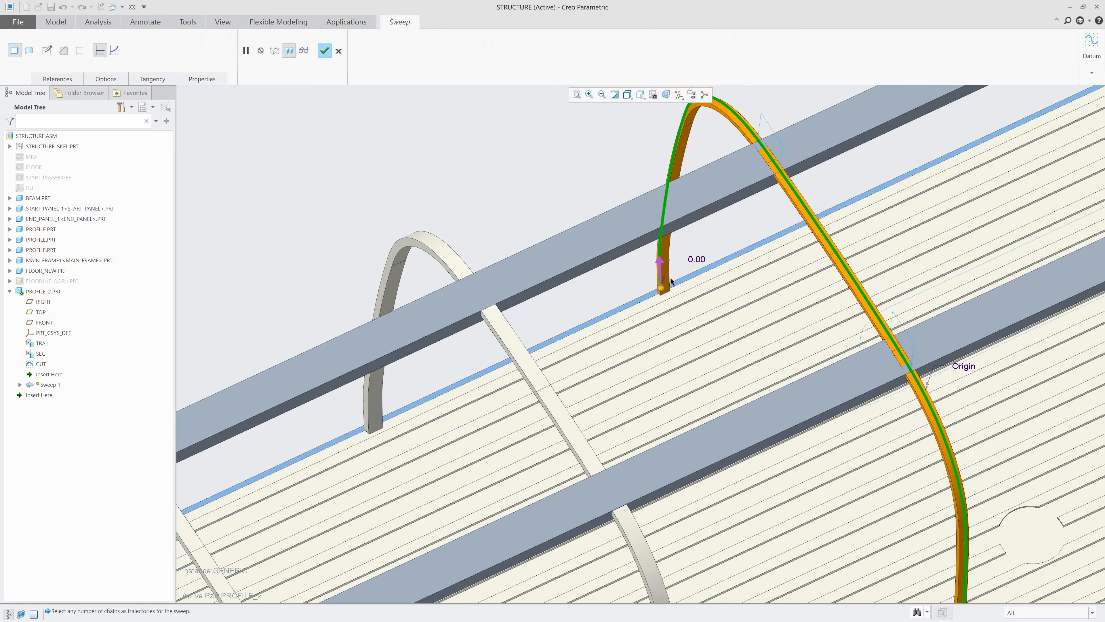
# Check the preview of the swept arch profile and complete the Sweep feature.
pyautogui.scroll(2, 671, 279)
pyautogui.keyDown('shift'); pyautogui.moveTo(671, 279); pyautogui.dragTo(819, 276, button='middle'); pyautogui.keyUp('shift')
pyautogui.scroll(4, 670, 277)
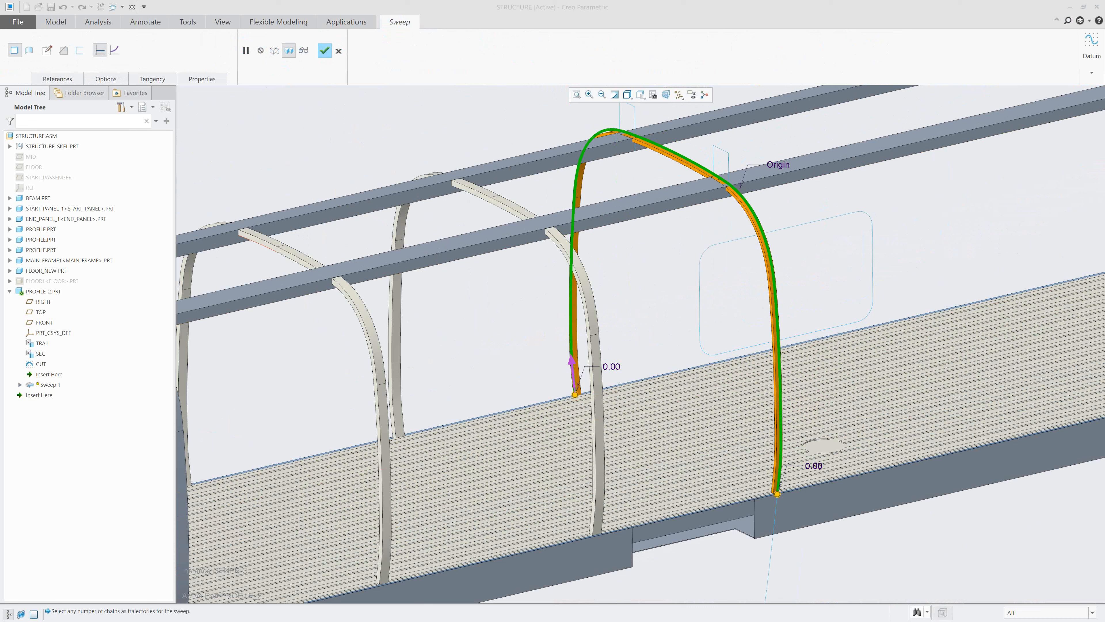
pyautogui.click(325, 53)
# Examine where the new swept arch crosses the two longitudinal roof beams, compared with the neighbouring arches.
pyautogui.moveTo(400, 133)
pyautogui.mouseDown(button='middle')
pyautogui.moveTo(455, 112)
pyautogui.moveTo(470, 158)
pyautogui.moveTo(535, 182)
pyautogui.mouseUp(button='middle')
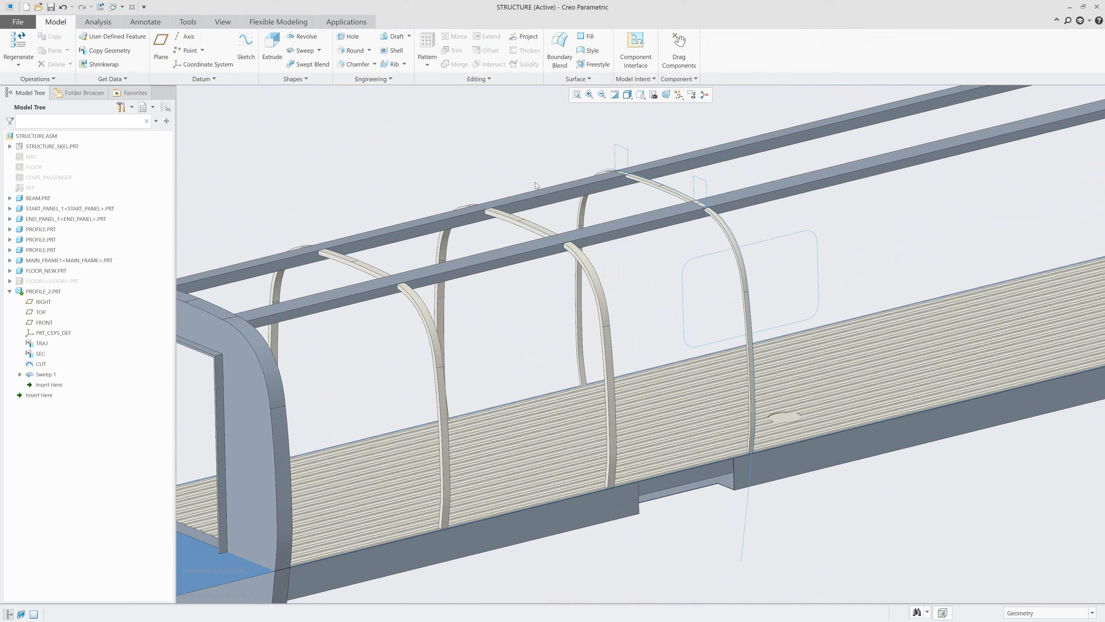
pyautogui.scroll(1, 510, 159)
pyautogui.scroll(3, 607, 227)
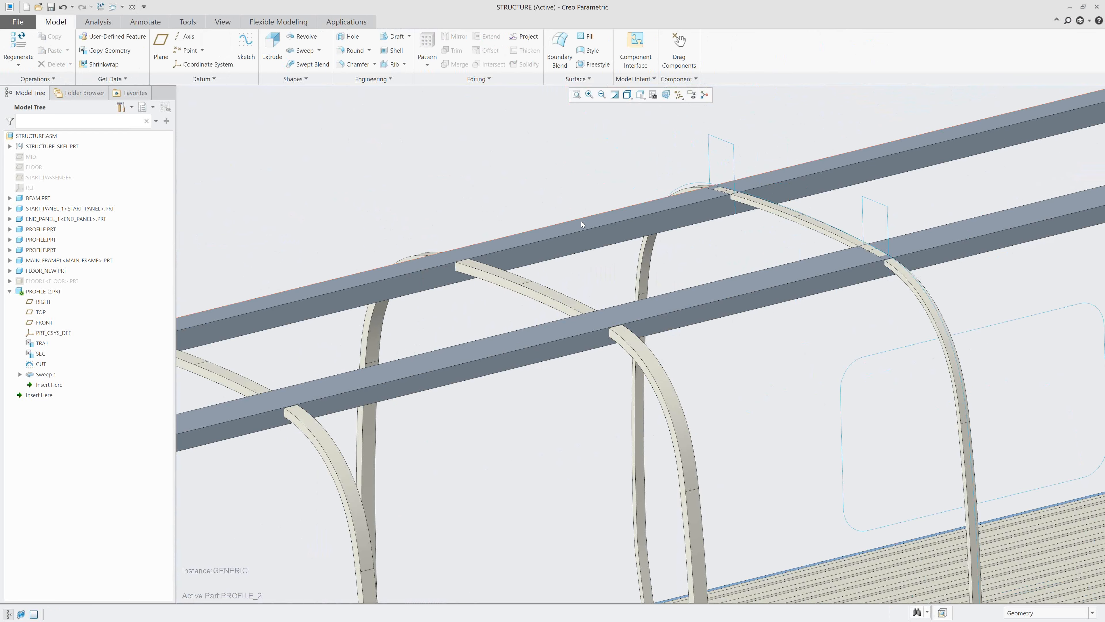
pyautogui.scroll(-3, 581, 221)
pyautogui.scroll(3, 581, 221)
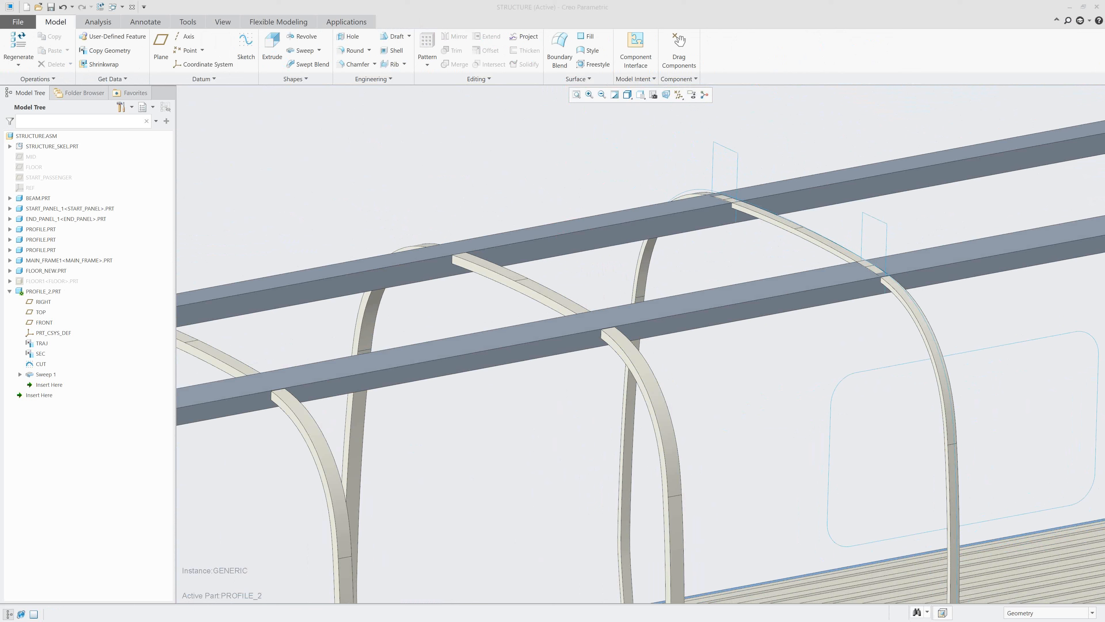
pyautogui.click(642, 96)
pyautogui.scroll(-2, 662, 151)
pyautogui.scroll(2, 668, 159)
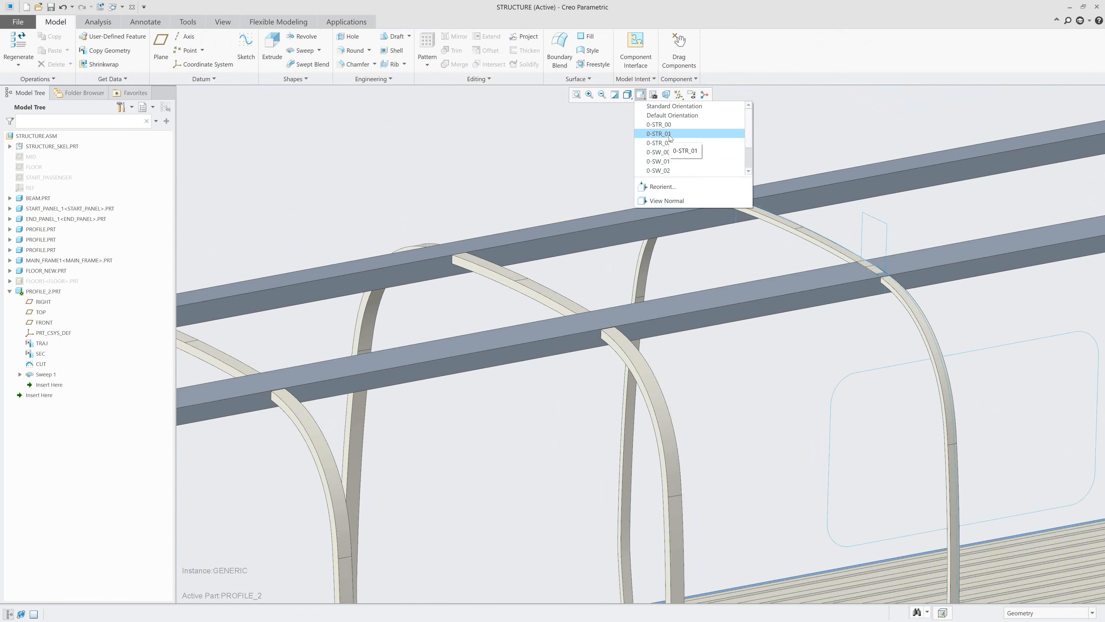
pyautogui.click(669, 134)
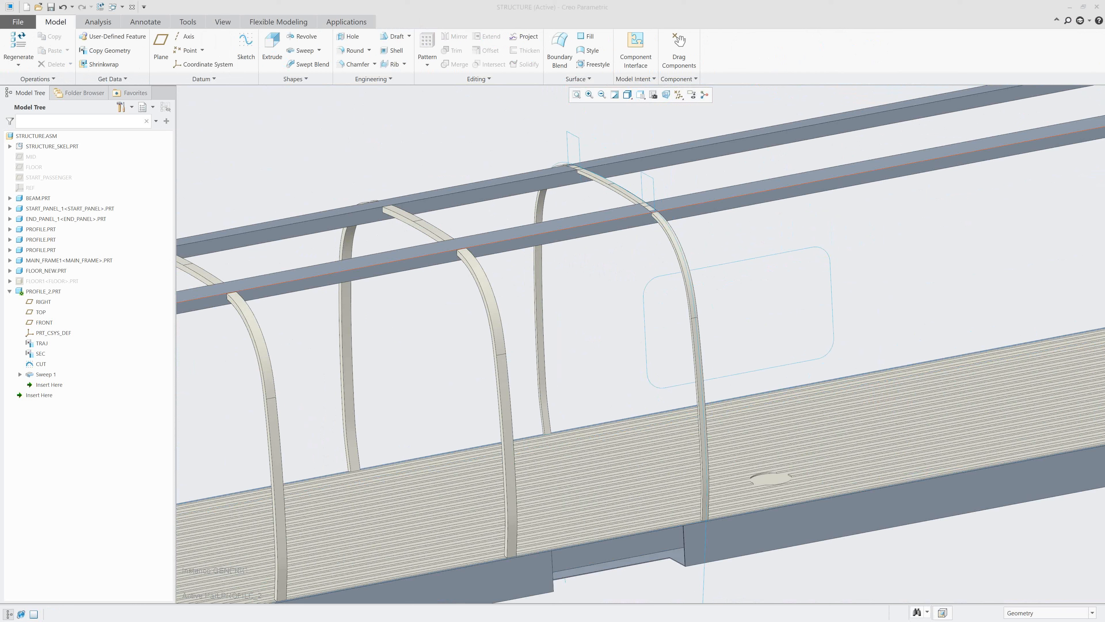
# Extrude the CUT sketch of PROFILE_2.PRT symmetrically to both sides, removing material from the arch at the two roof beams.
pyautogui.click(41, 364)
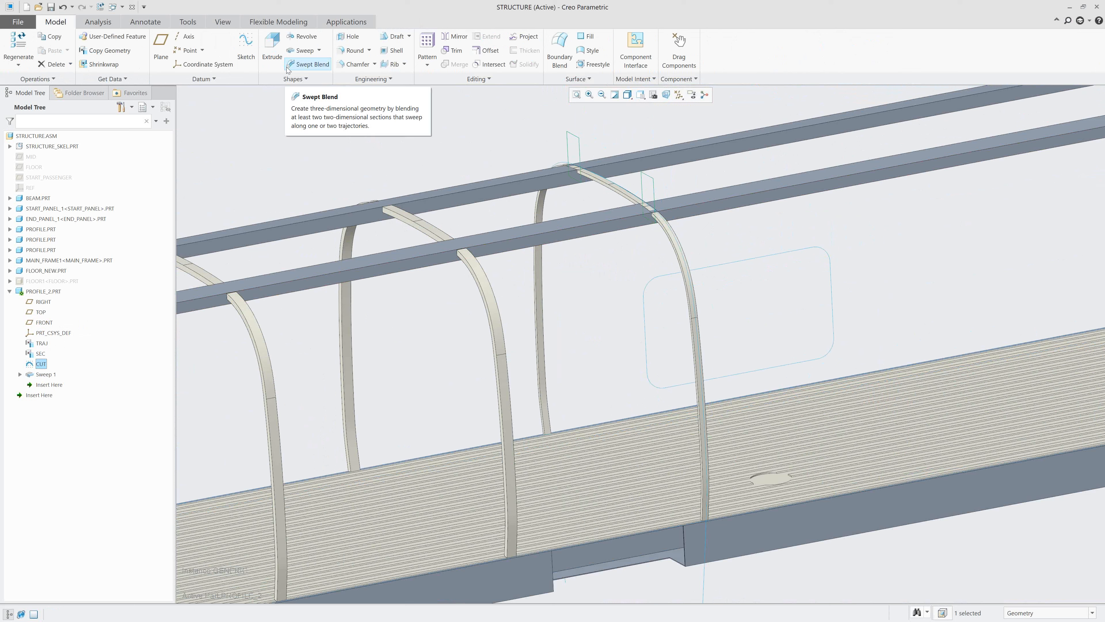
pyautogui.click(274, 47)
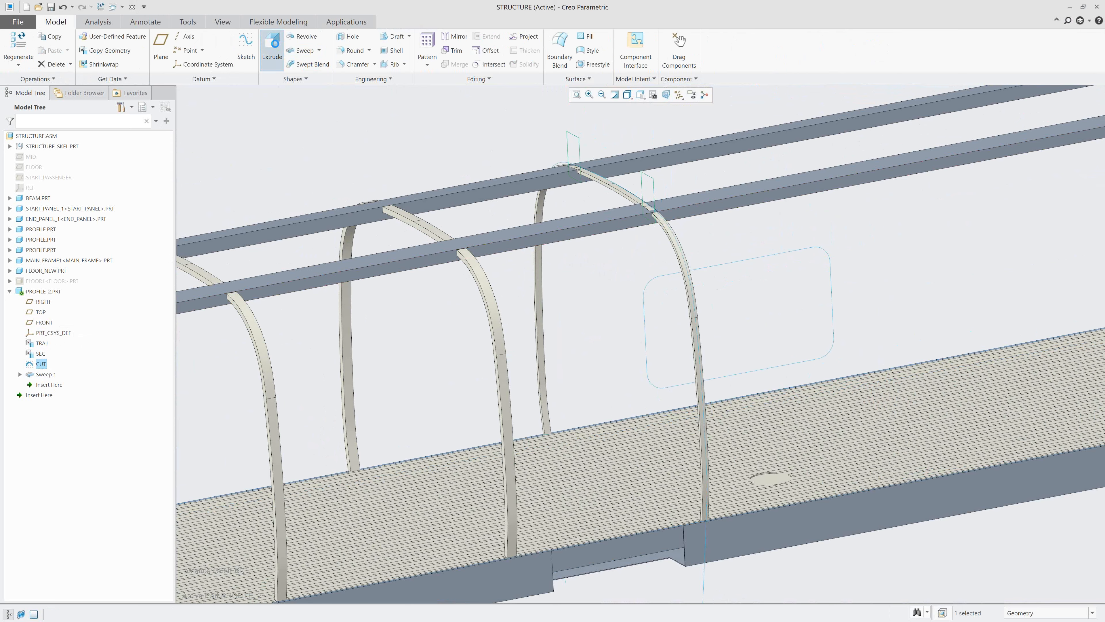
pyautogui.moveTo(333, 148); pyautogui.dragTo(419, 115, button='middle')
pyautogui.scroll(-3, 456, 105)
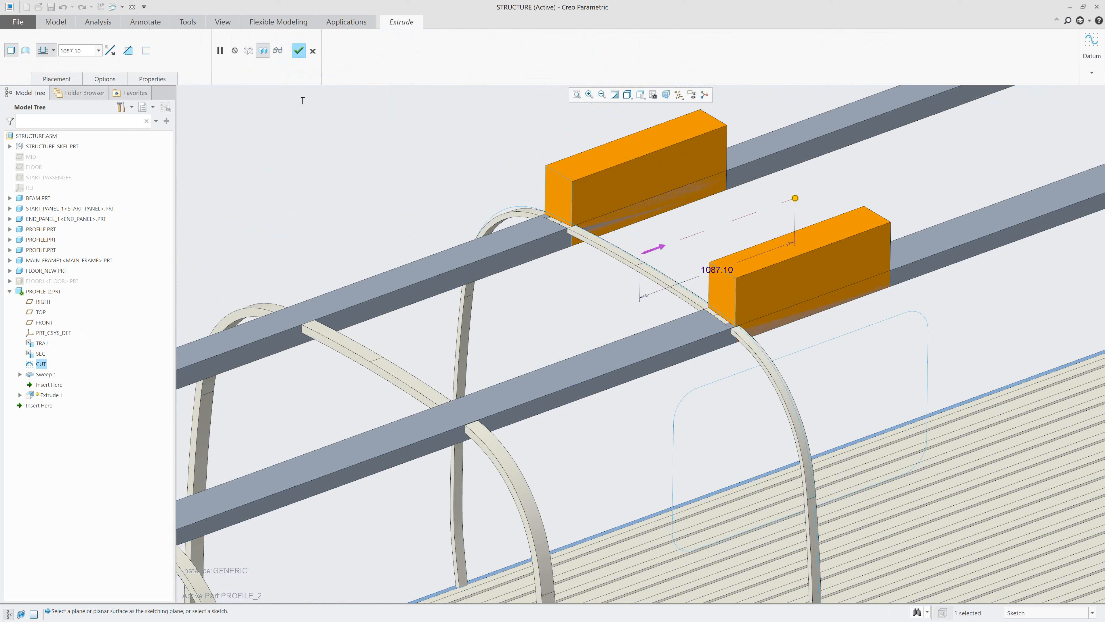
pyautogui.click(54, 51)
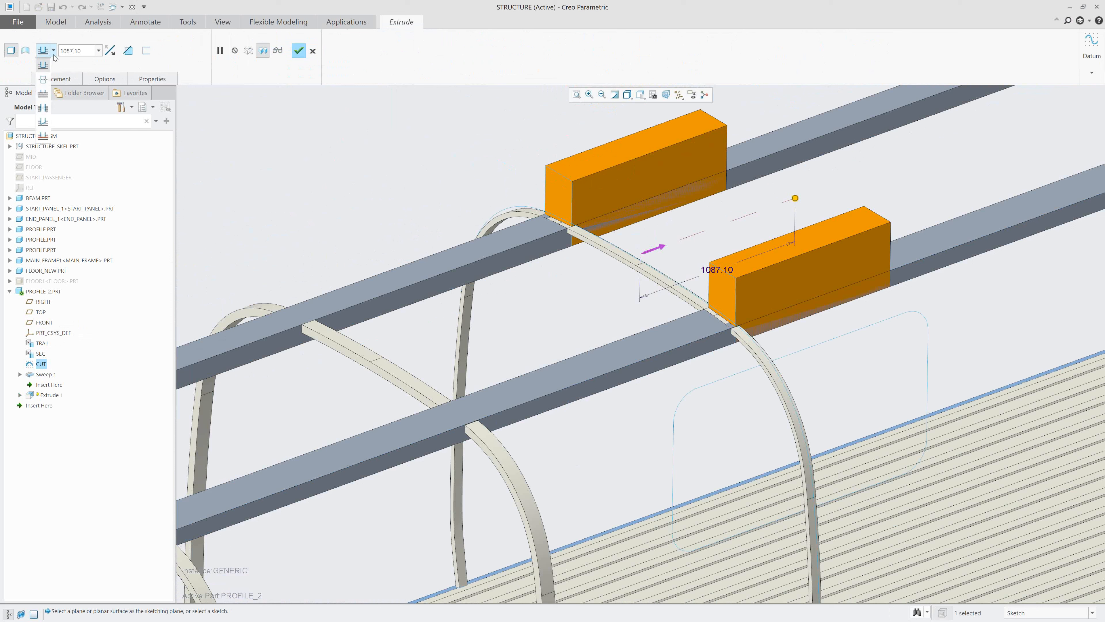
pyautogui.click(43, 83)
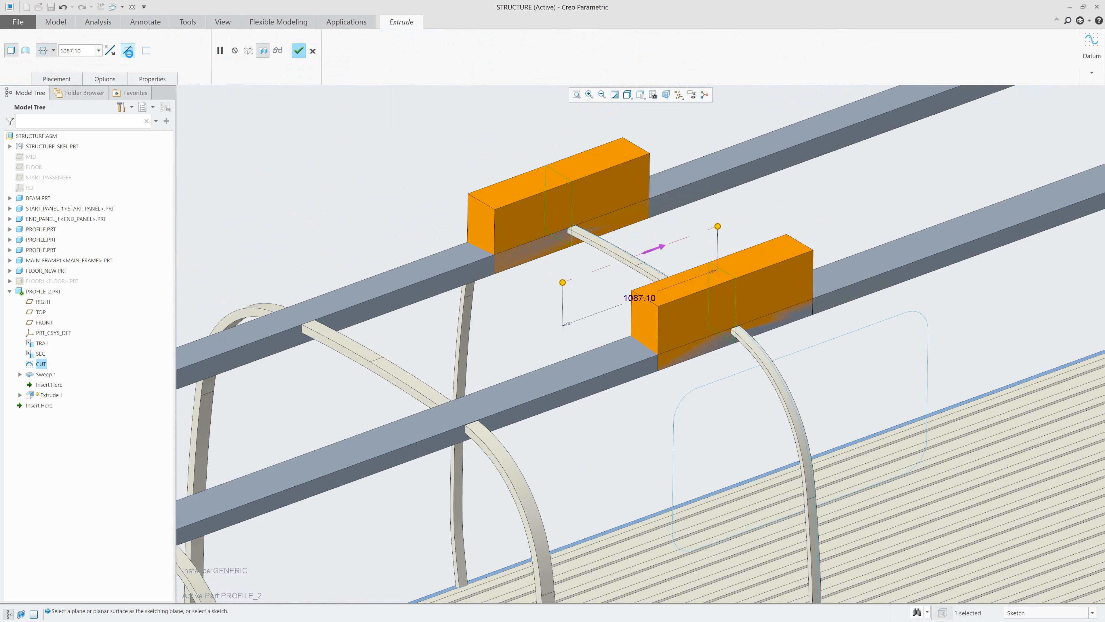
pyautogui.click(129, 54)
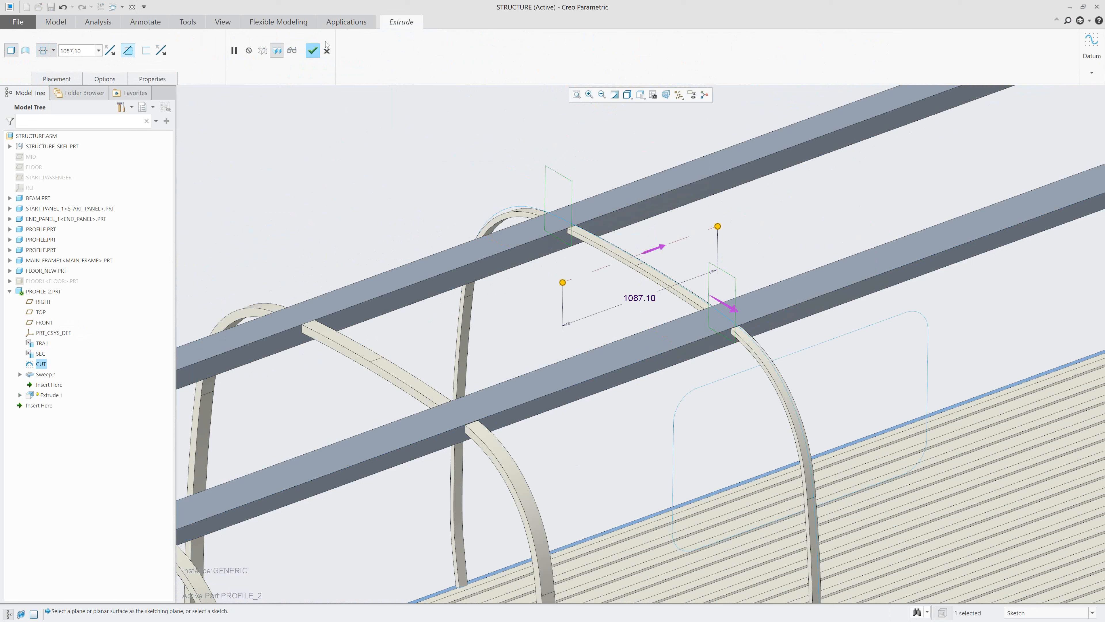
pyautogui.click(313, 51)
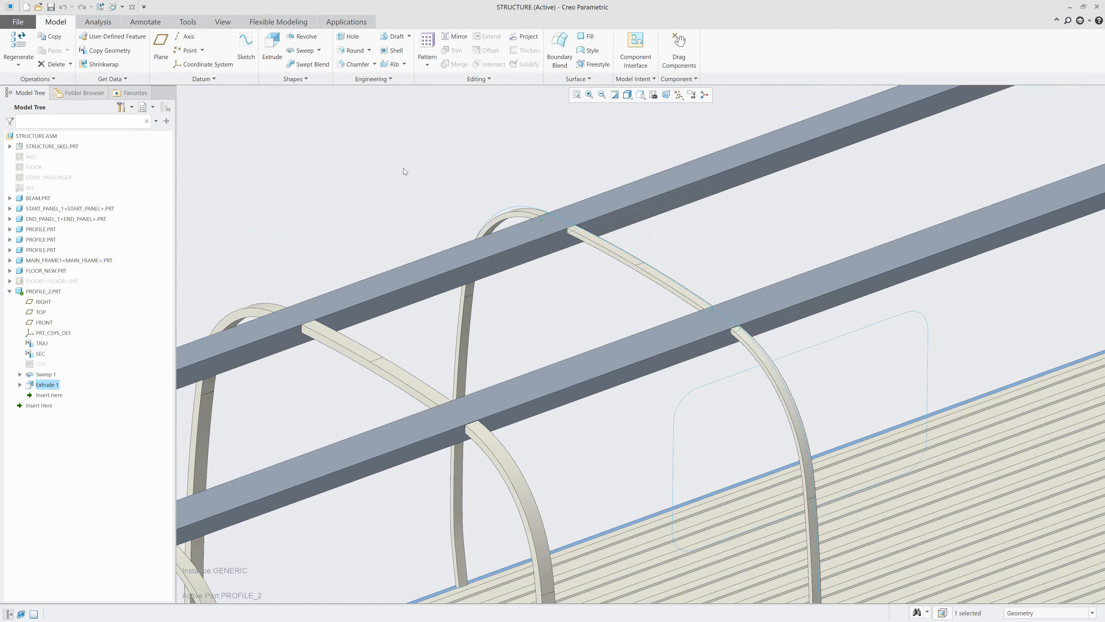
# Delete the extruded cut just made in PROFILE_2.PRT.
pyautogui.scroll(1, 459, 186)
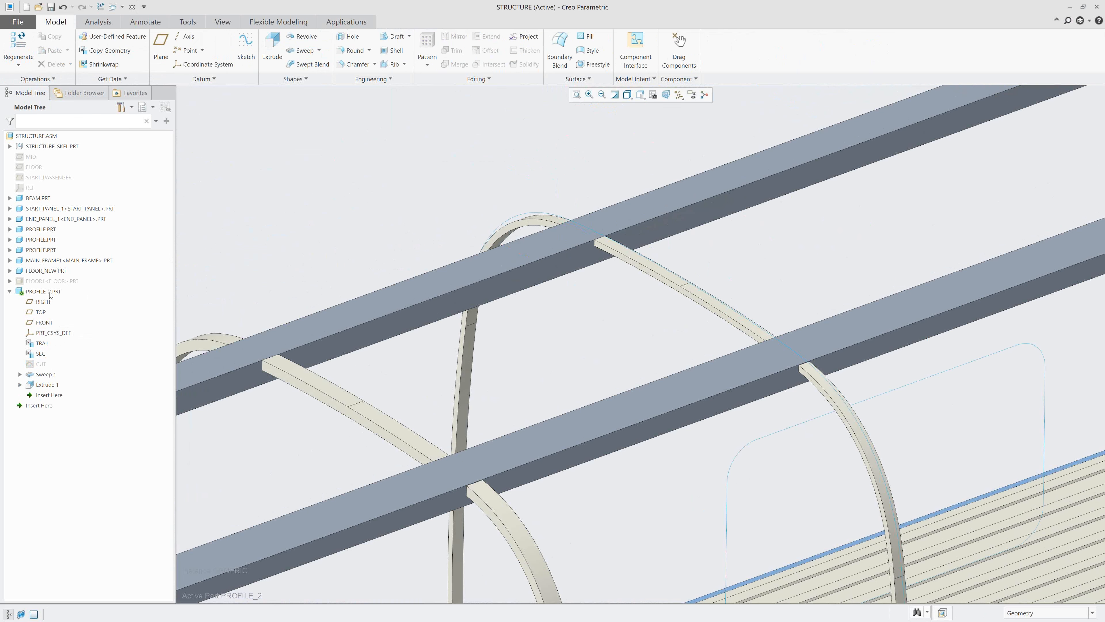
pyautogui.click(43, 384)
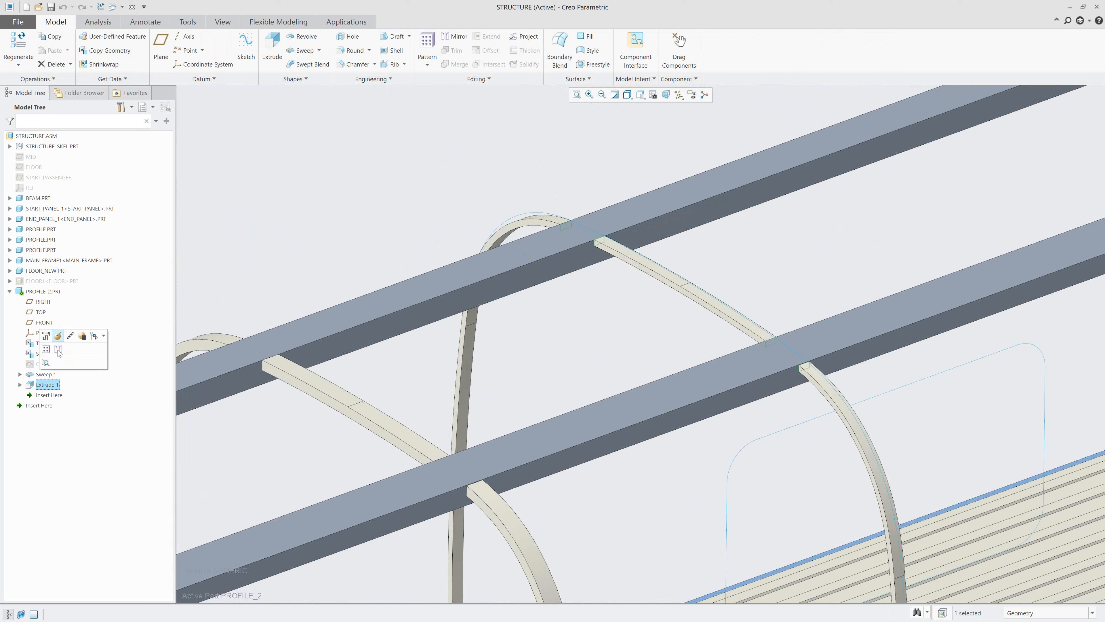
pyautogui.rightClick(52, 386)
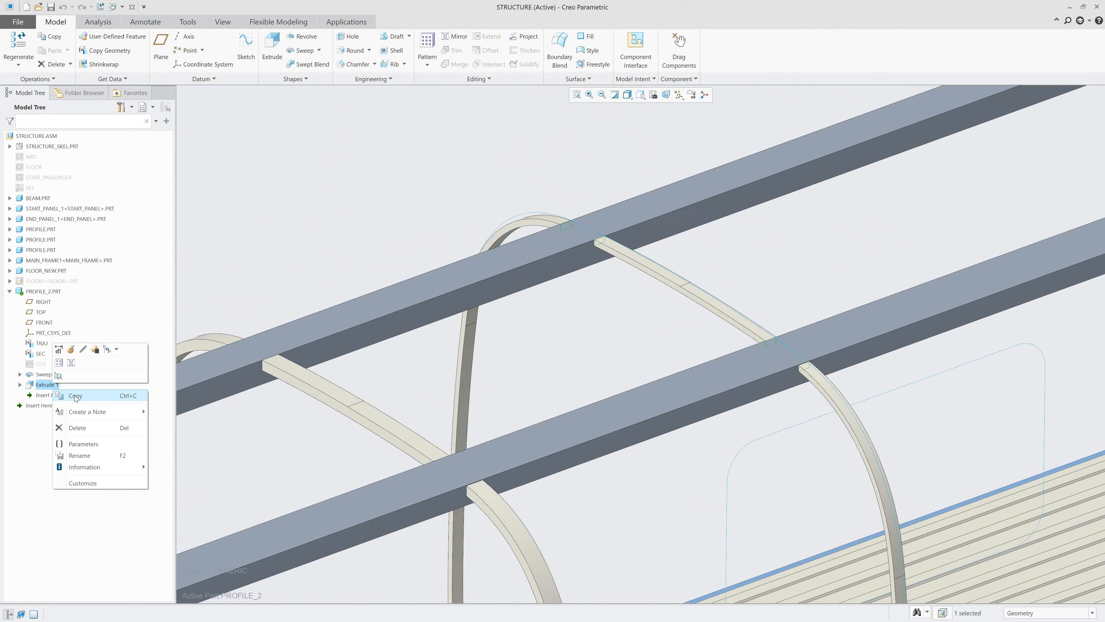
pyautogui.click(79, 428)
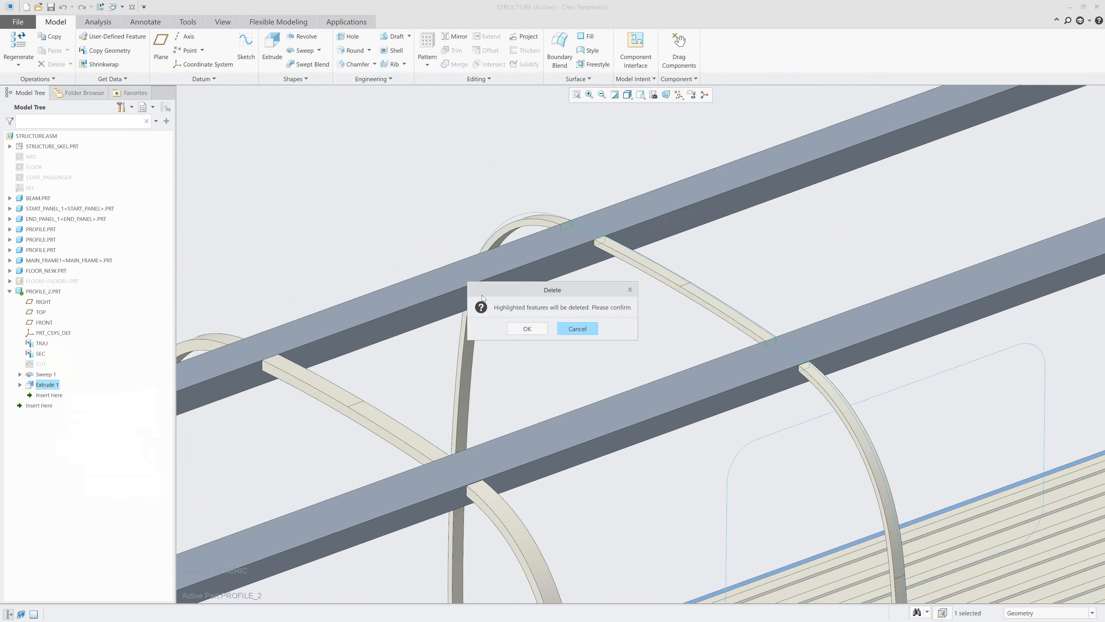
pyautogui.click(518, 329)
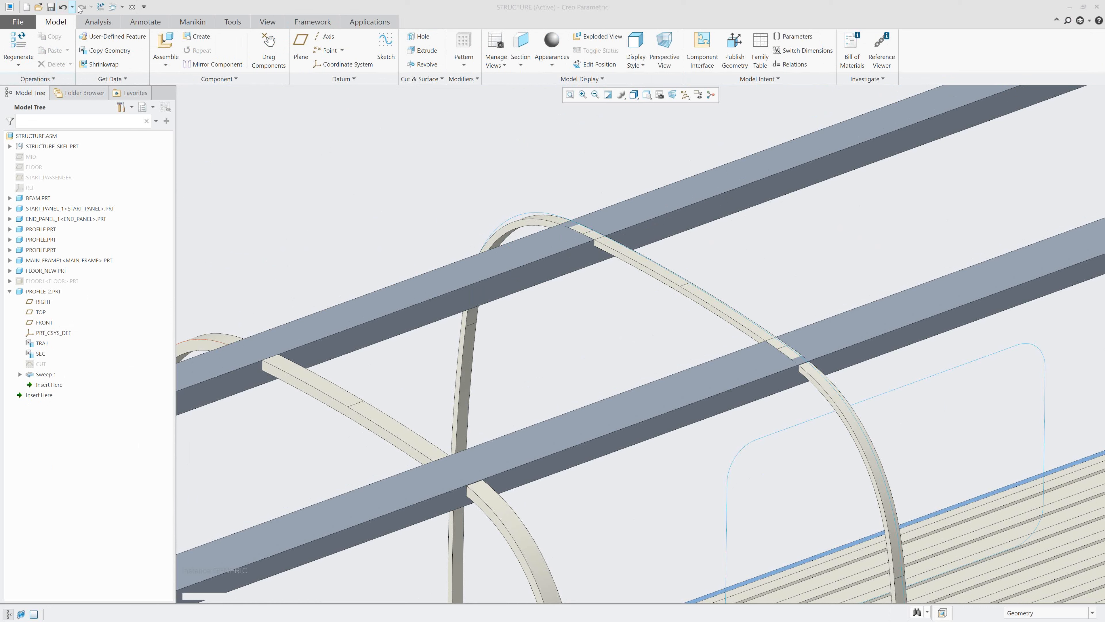
pyautogui.click(42, 365)
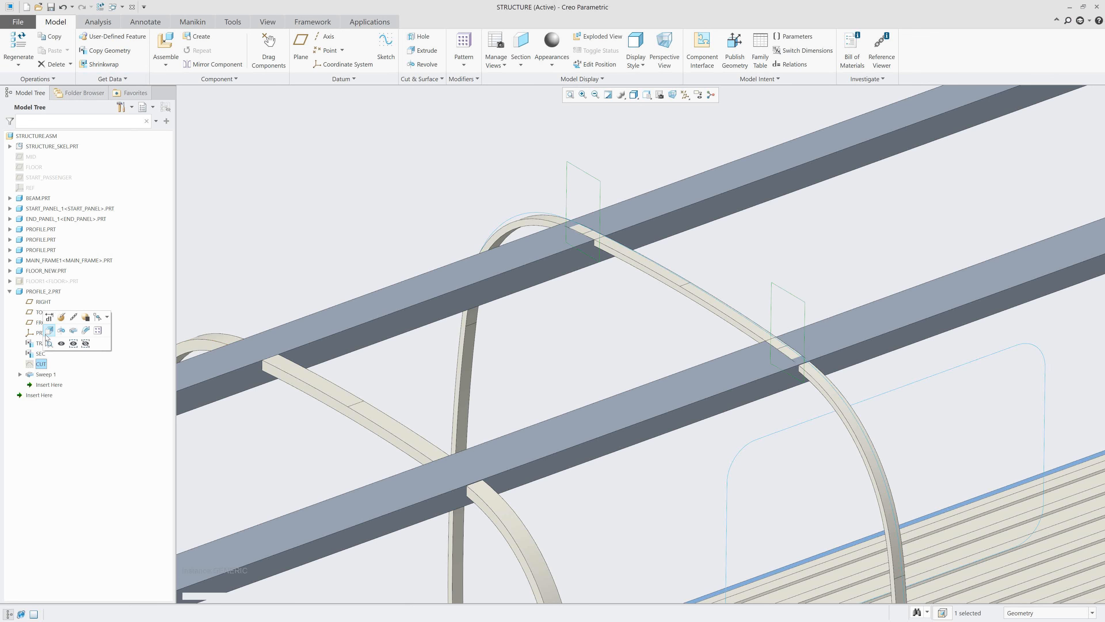
pyautogui.click(50, 331)
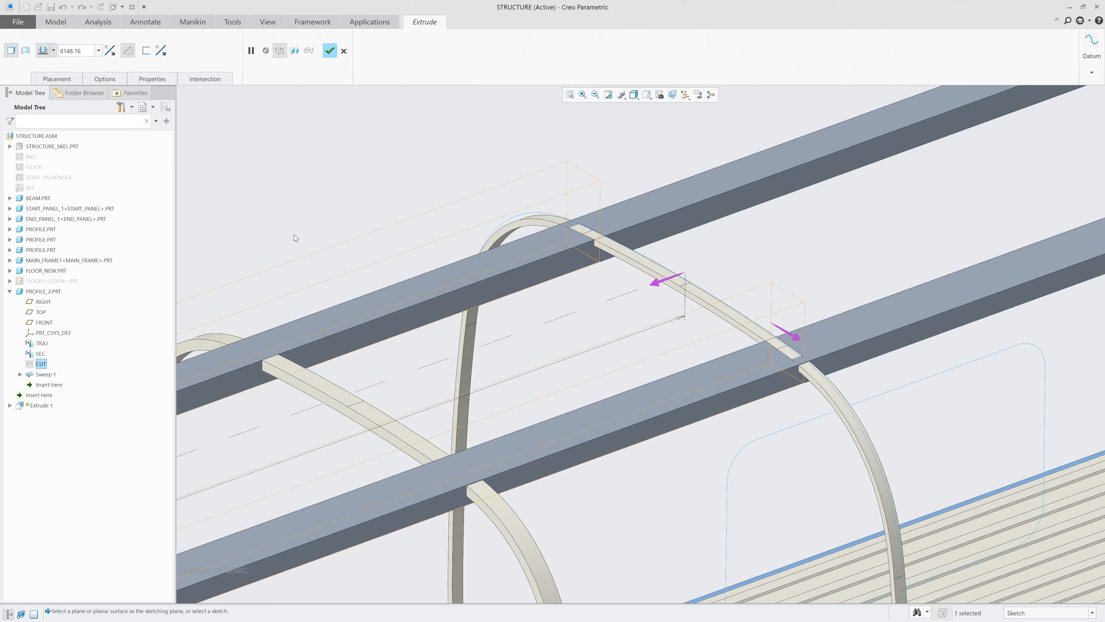
pyautogui.click(344, 50)
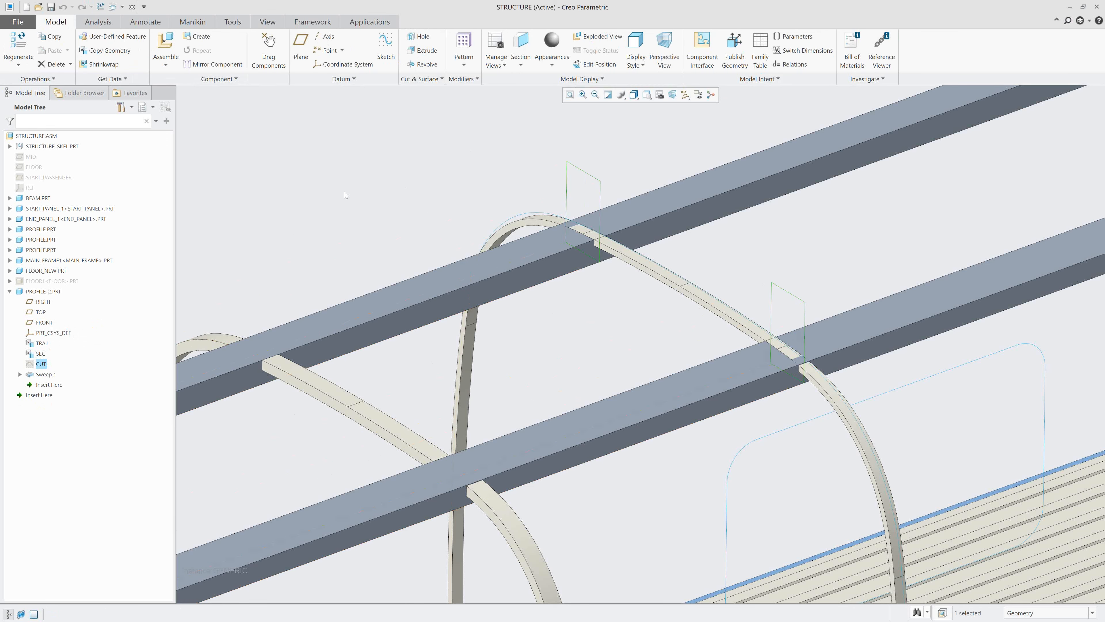
# Activate PROFILE_2.PRT and extrude its CUT sketch symmetrically with a depth of 1087.10, removing the arch material where it crosses the roof beams.
pyautogui.click(43, 291)
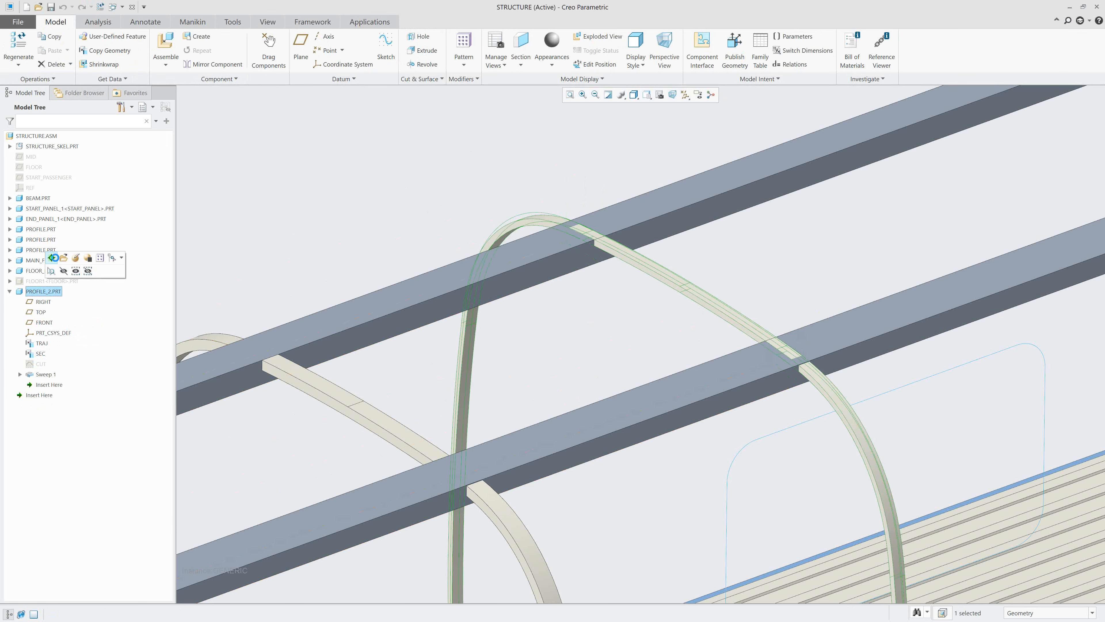
pyautogui.click(53, 258)
pyautogui.click(40, 364)
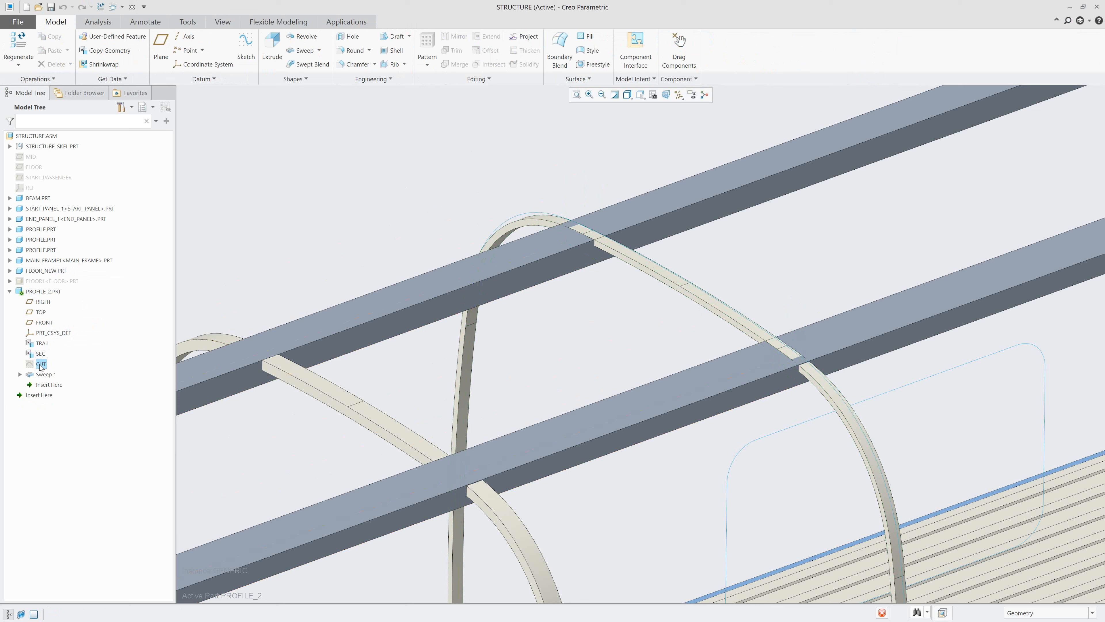
pyautogui.click(46, 330)
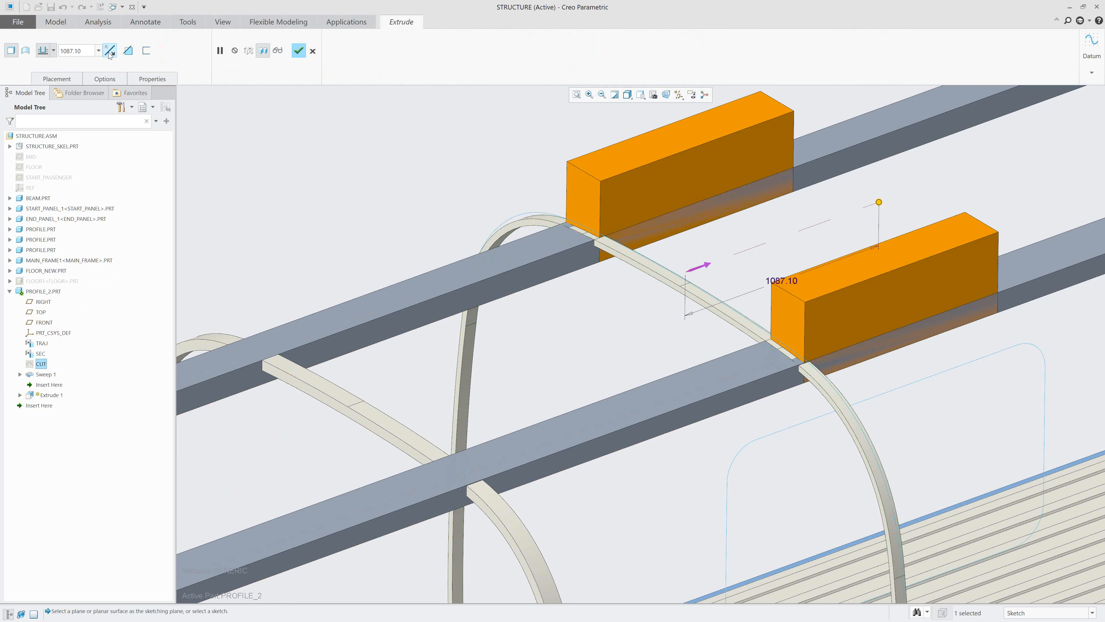
pyautogui.click(69, 51)
pyautogui.click(53, 50)
pyautogui.click(53, 50)
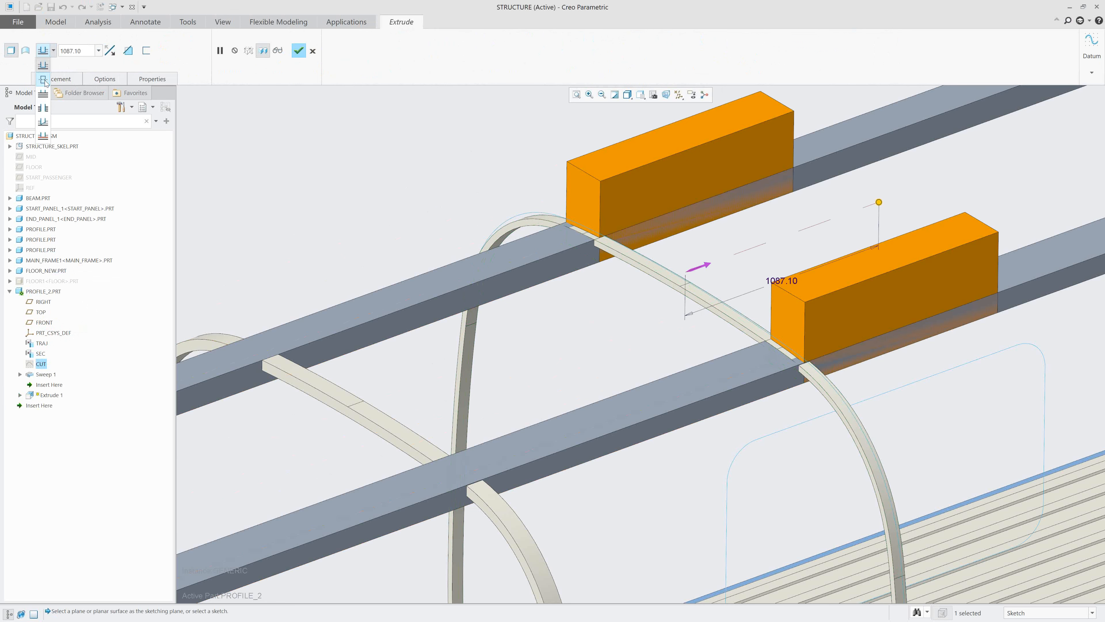
pyautogui.click(45, 81)
pyautogui.middleClick(372, 147)
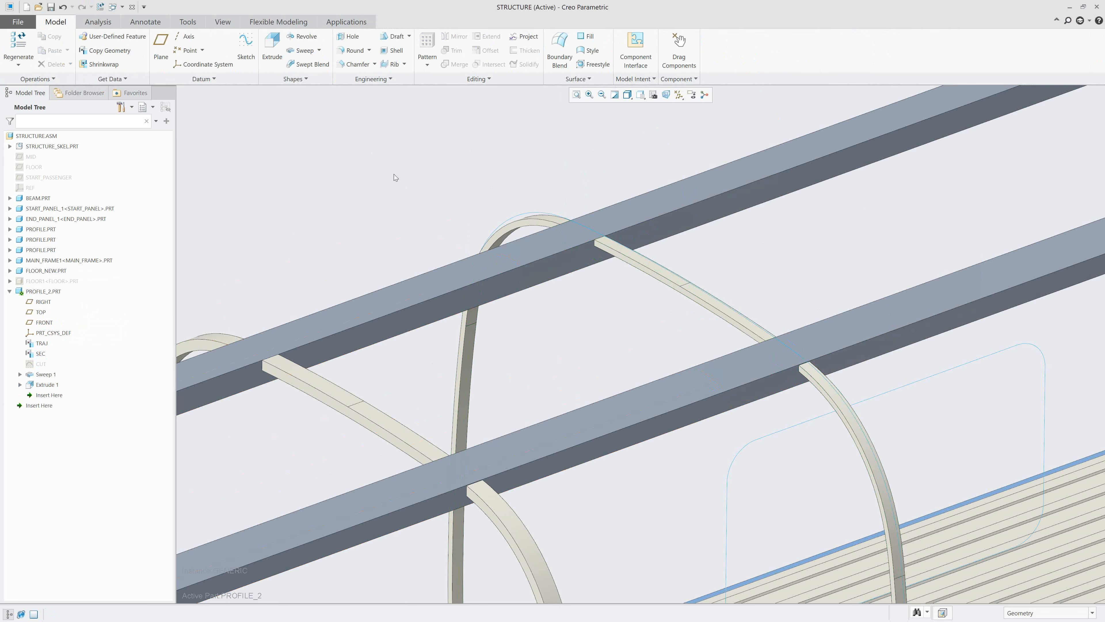
# Reactivate the STRUCTURE.ASM assembly and bring the whole car structure into view.
pyautogui.scroll(1, 436, 187)
pyautogui.scroll(-2, 436, 187)
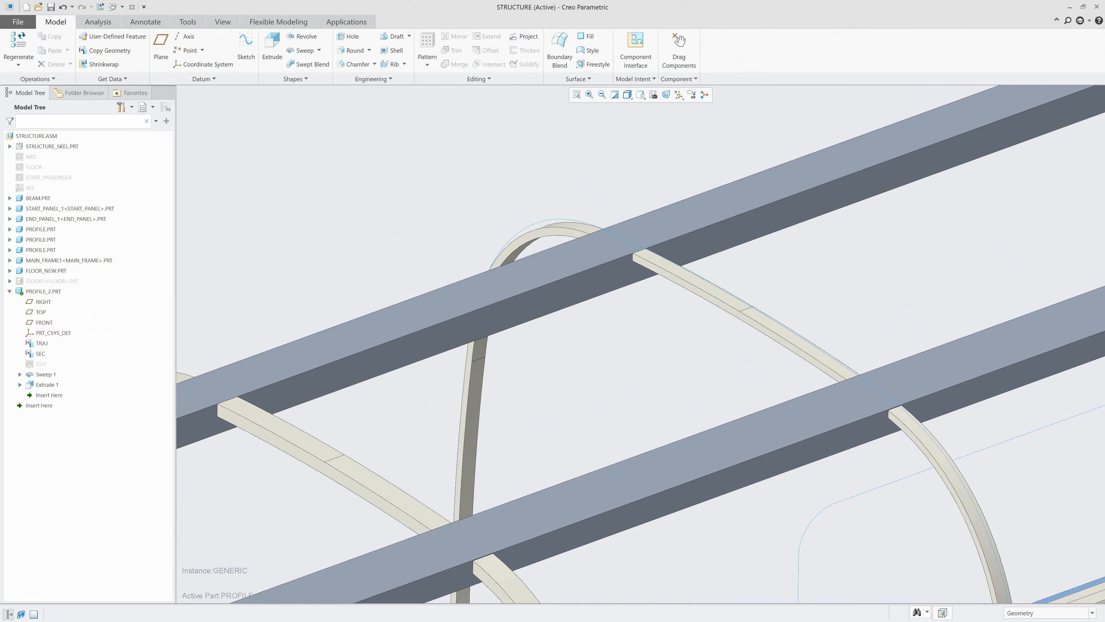
pyautogui.click(306, 243)
pyautogui.hotkey('ctrl', 'a')
pyautogui.scroll(3, 309, 251)
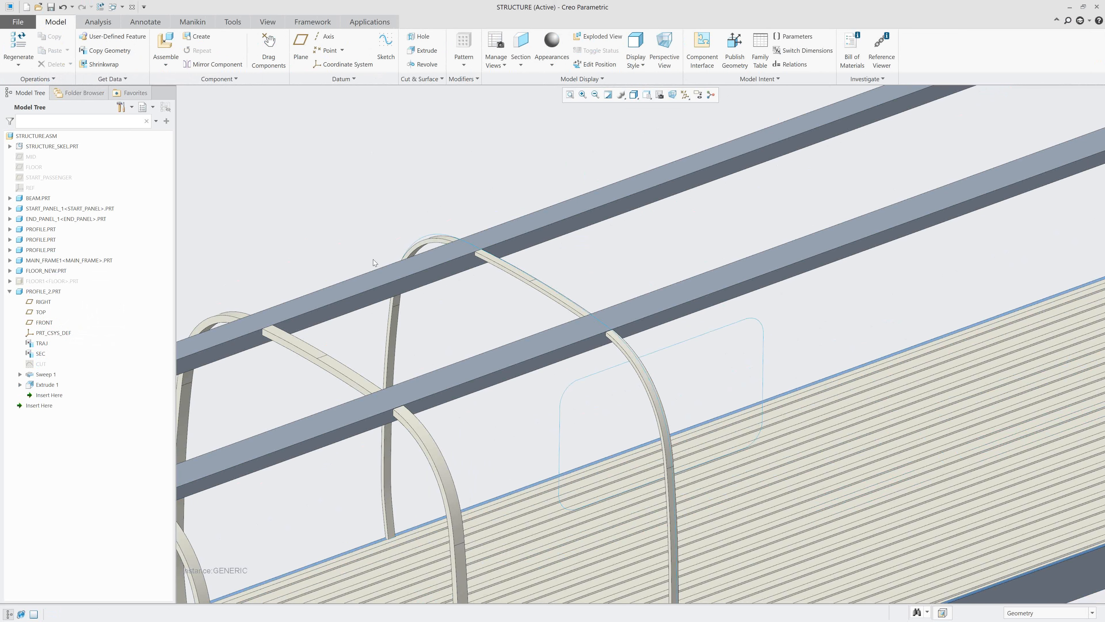
pyautogui.moveTo(424, 285)
pyautogui.keyDown('shift'); pyautogui.mouseDown(button='middle')
pyautogui.moveTo(477, 296)
pyautogui.moveTo(475, 256)
pyautogui.moveTo(477, 297)
pyautogui.mouseUp(button='middle'); pyautogui.keyUp('shift')
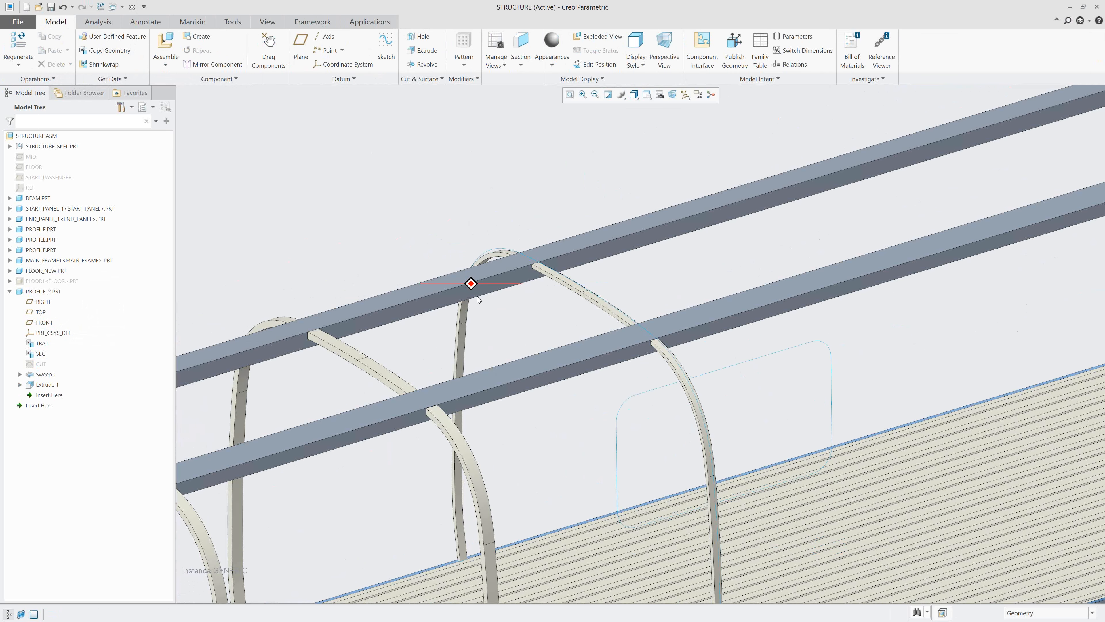
pyautogui.click(660, 96)
pyautogui.click(662, 124)
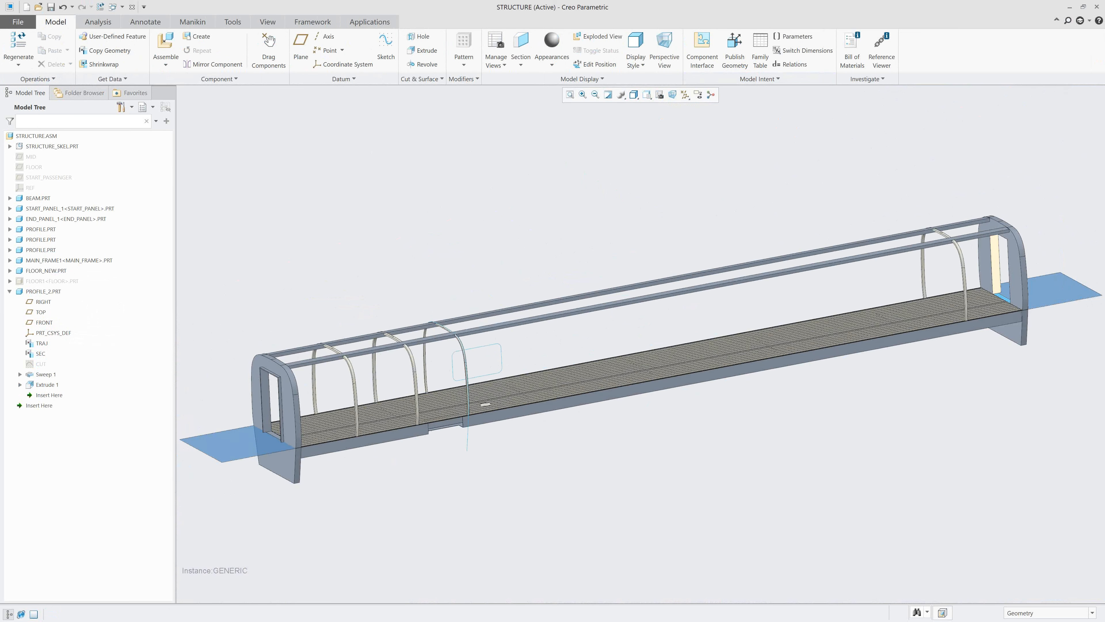
# Start a Direction pattern of PROFILE_2.PRT with the START_PASSENGER plane as the first direction reference.
pyautogui.click(9, 291)
pyautogui.rightClick(26, 292)
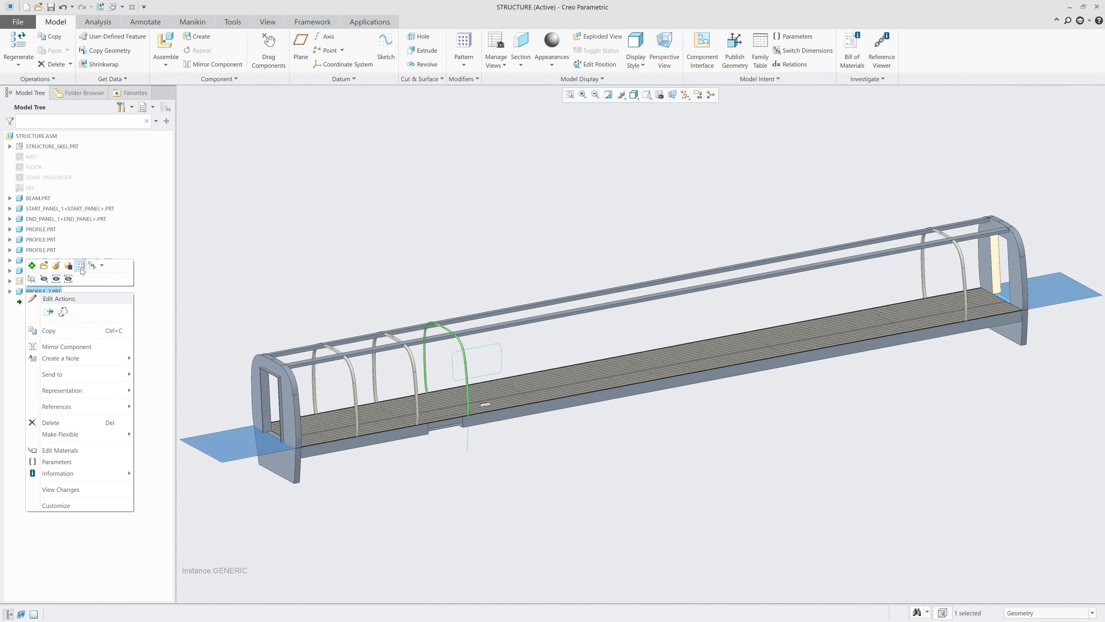
pyautogui.click(81, 266)
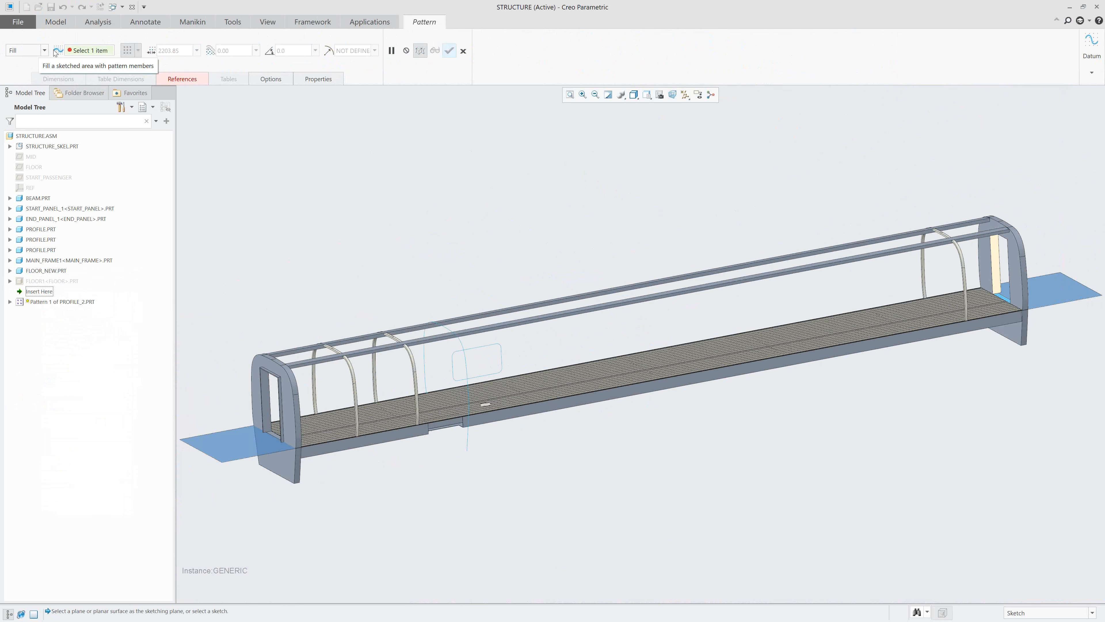
pyautogui.click(42, 51)
pyautogui.click(26, 70)
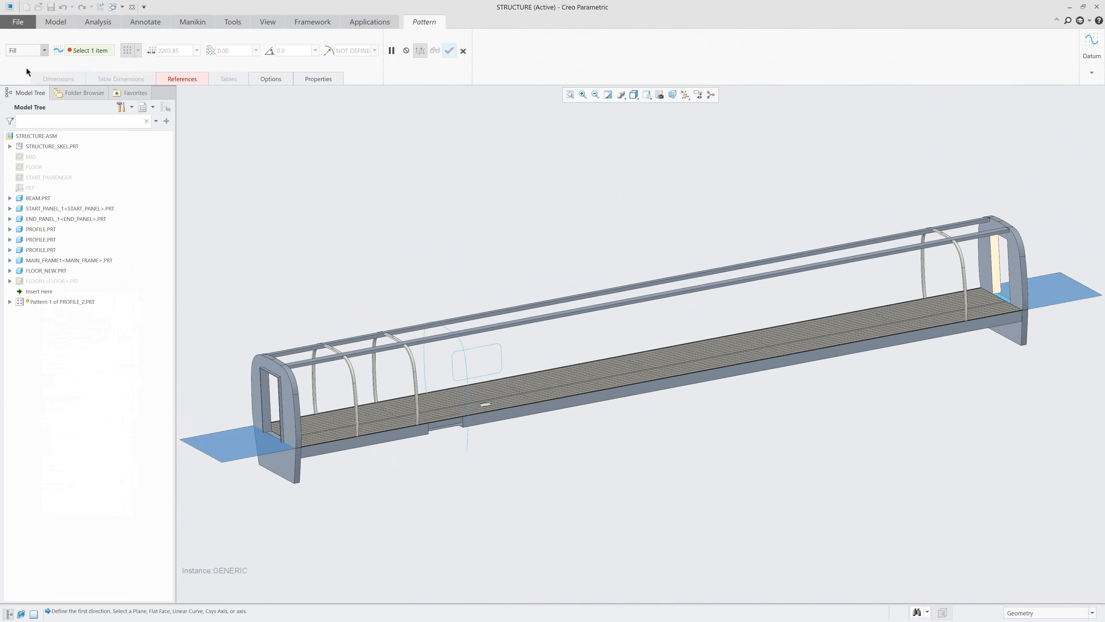
pyautogui.moveTo(384, 195); pyautogui.dragTo(394, 204, button='middle')
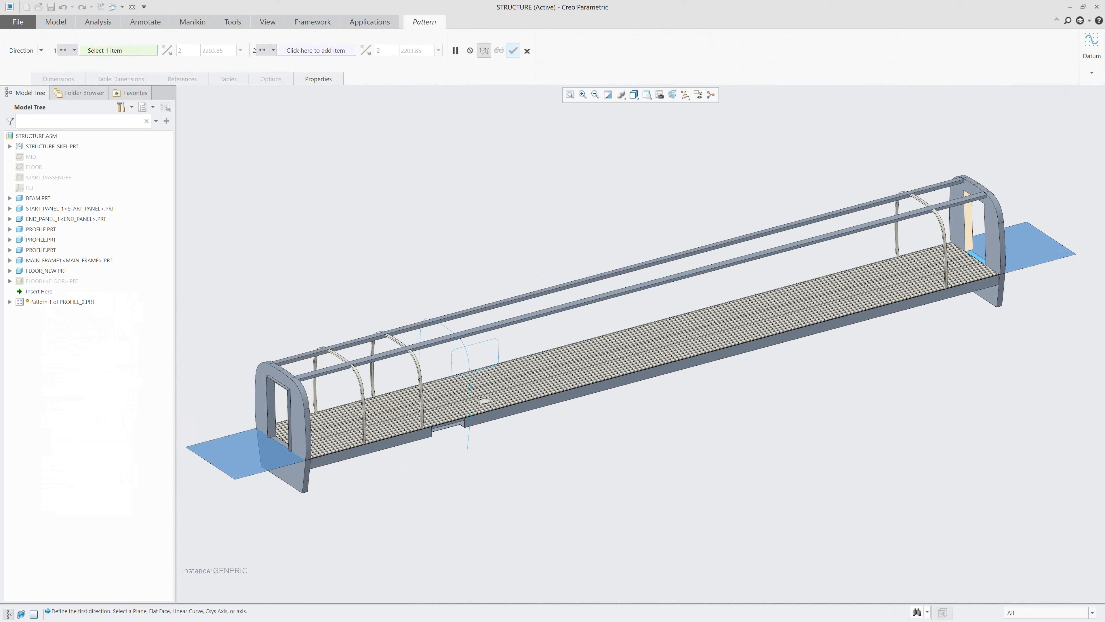
pyautogui.click(54, 178)
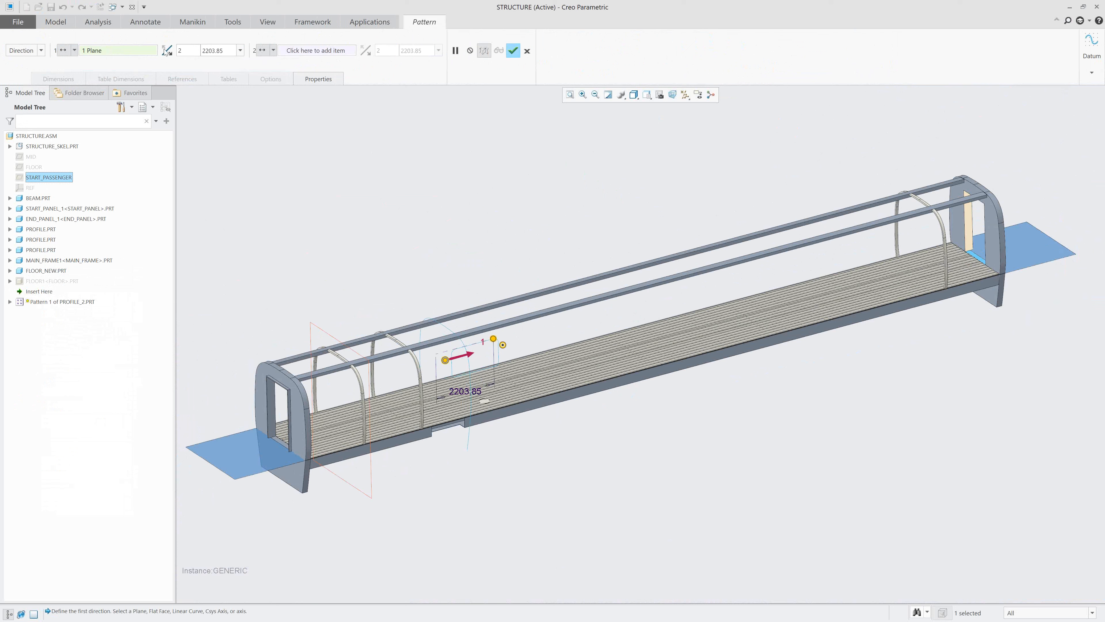
# Set the pattern to 8 members spaced 2286 apart and complete it.
pyautogui.doubleClick(186, 51)
pyautogui.write('8')
pyautogui.press('Return')
pyautogui.doubleClick(222, 54)
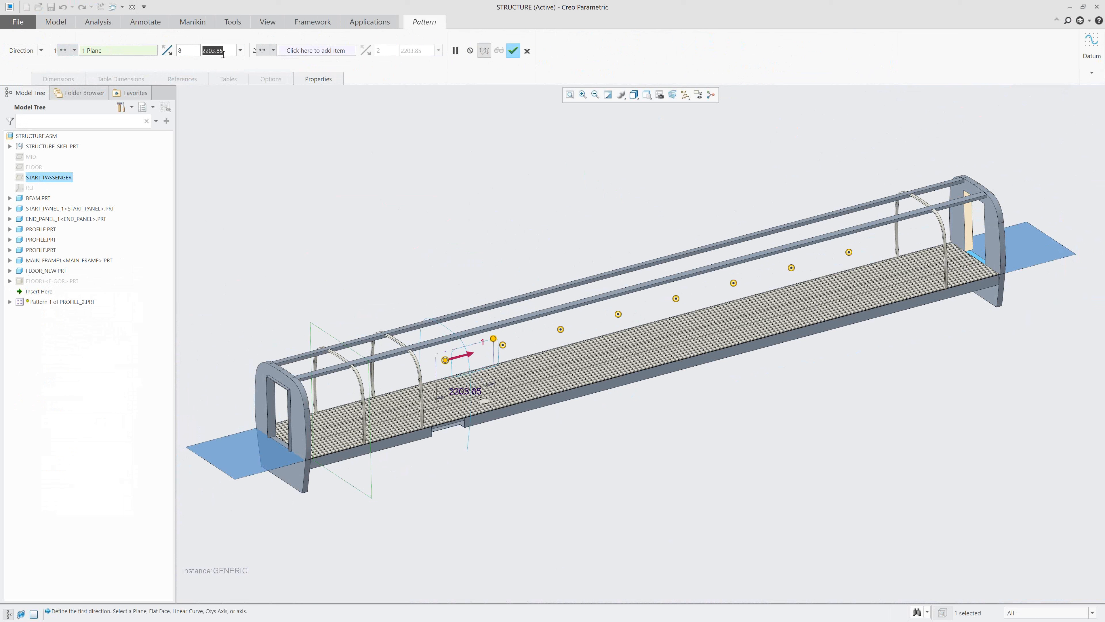
pyautogui.write('2286')
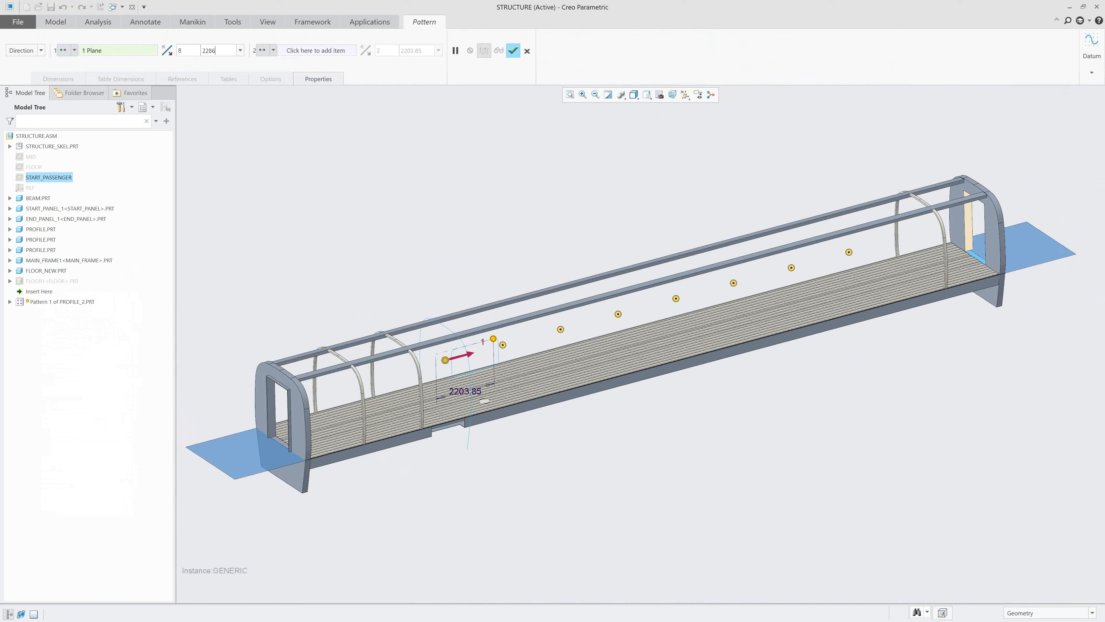
pyautogui.press('Return')
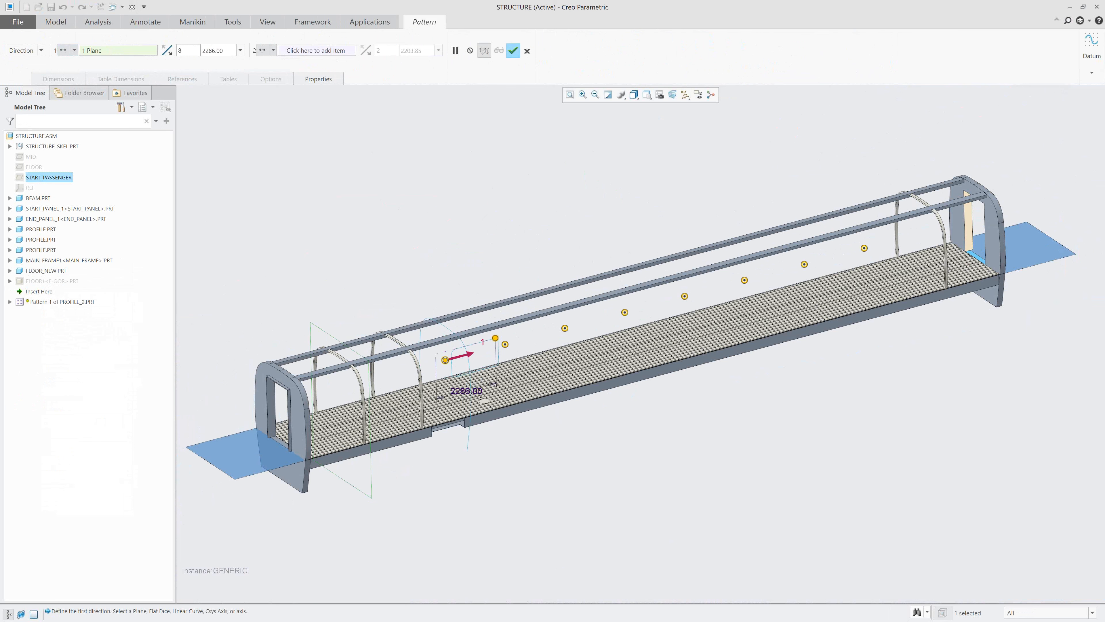
pyautogui.click(514, 51)
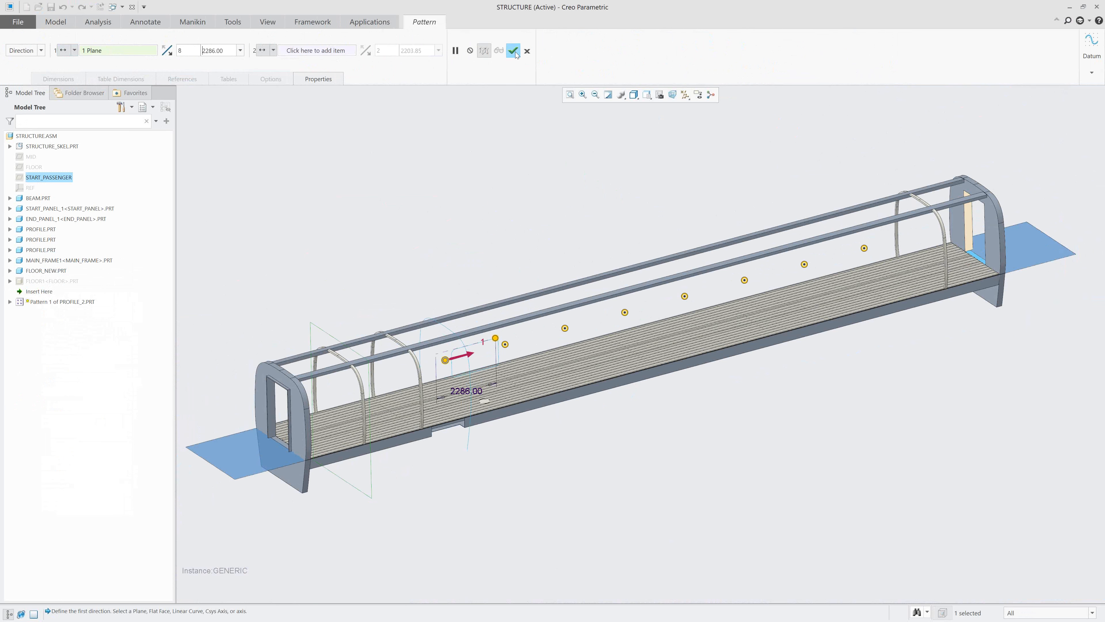
# Examine the patterned PROFILE_2 arches along the whole car structure from different angles.
pyautogui.click(491, 206)
pyautogui.moveTo(574, 207); pyautogui.dragTo(635, 219, button='middle')
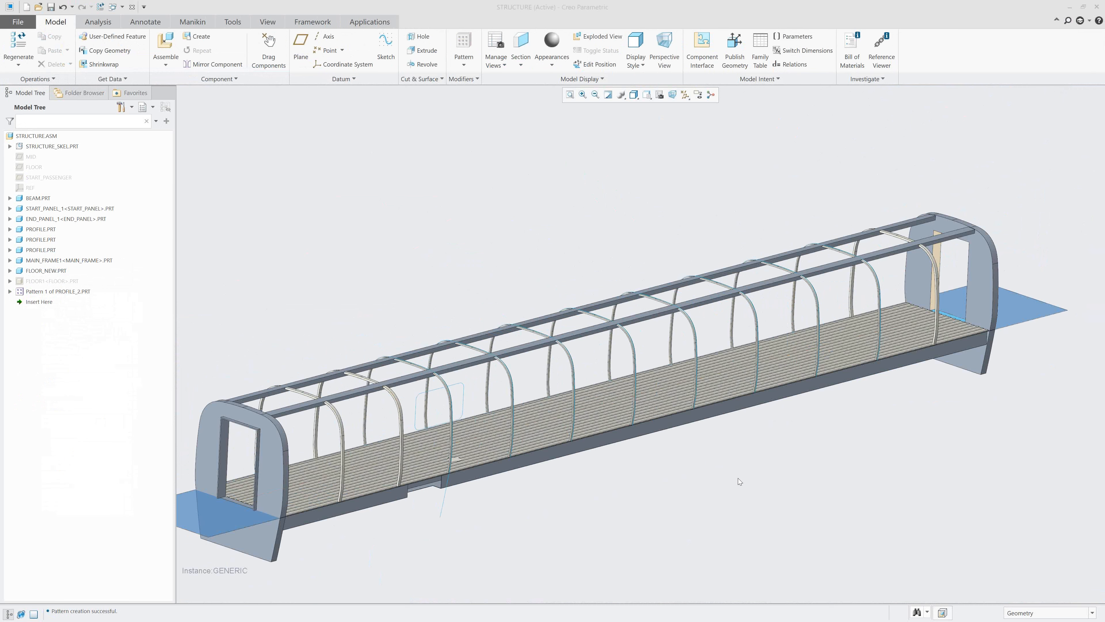
pyautogui.scroll(2, 739, 480)
pyautogui.scroll(-1, 738, 487)
pyautogui.moveTo(739, 489); pyautogui.dragTo(736, 490, button='middle')
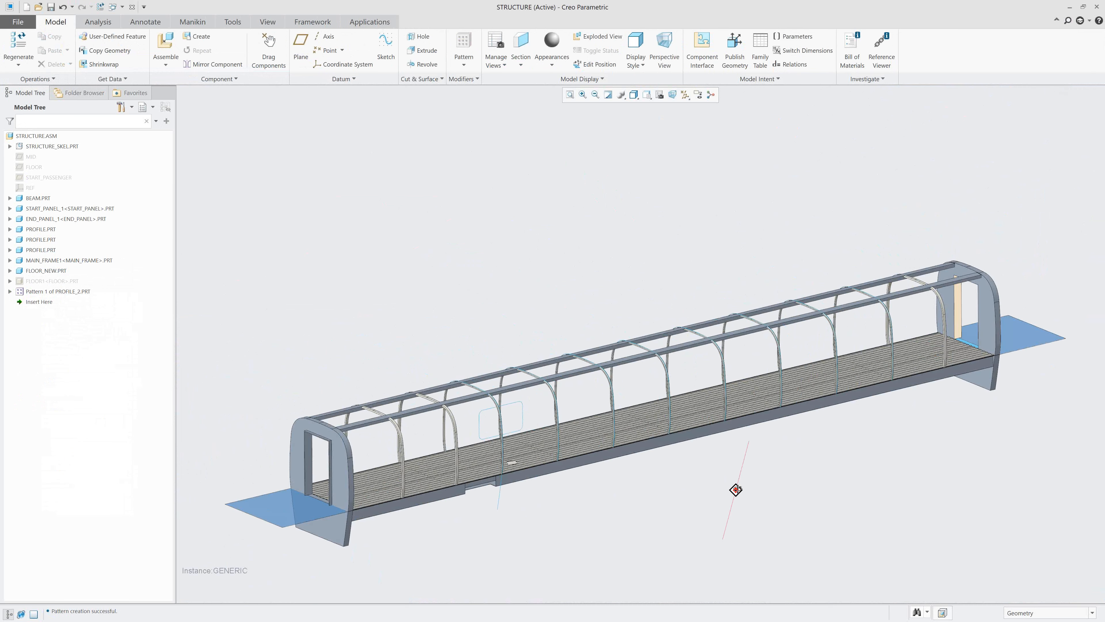
pyautogui.scroll(-1, 677, 536)
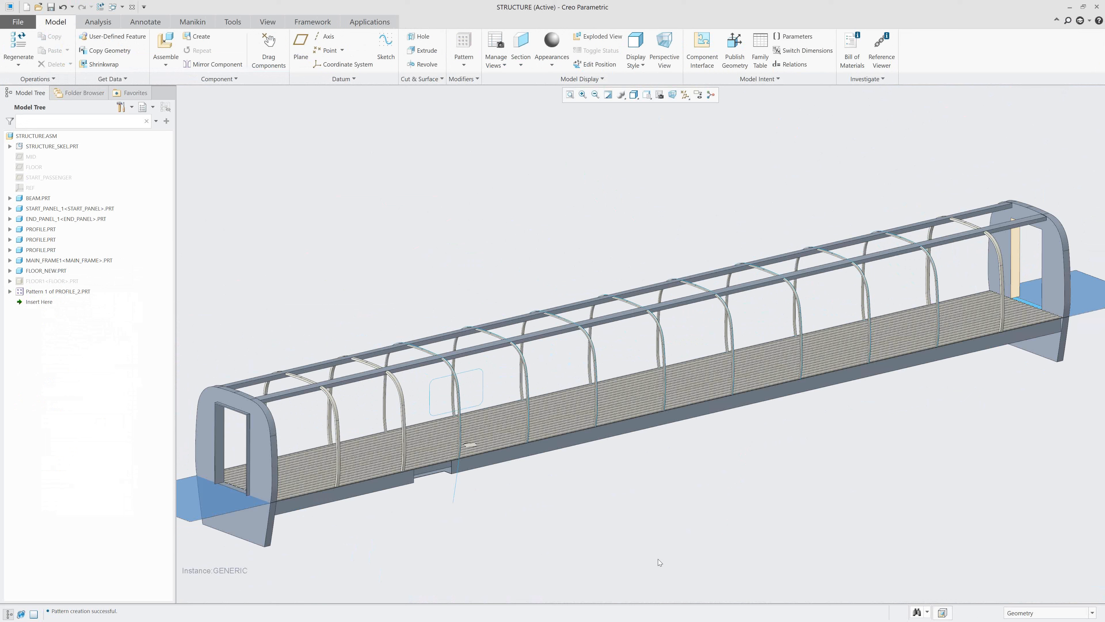
# Review the assembly's simplified representations in the View Manager and close it.
pyautogui.click(659, 94)
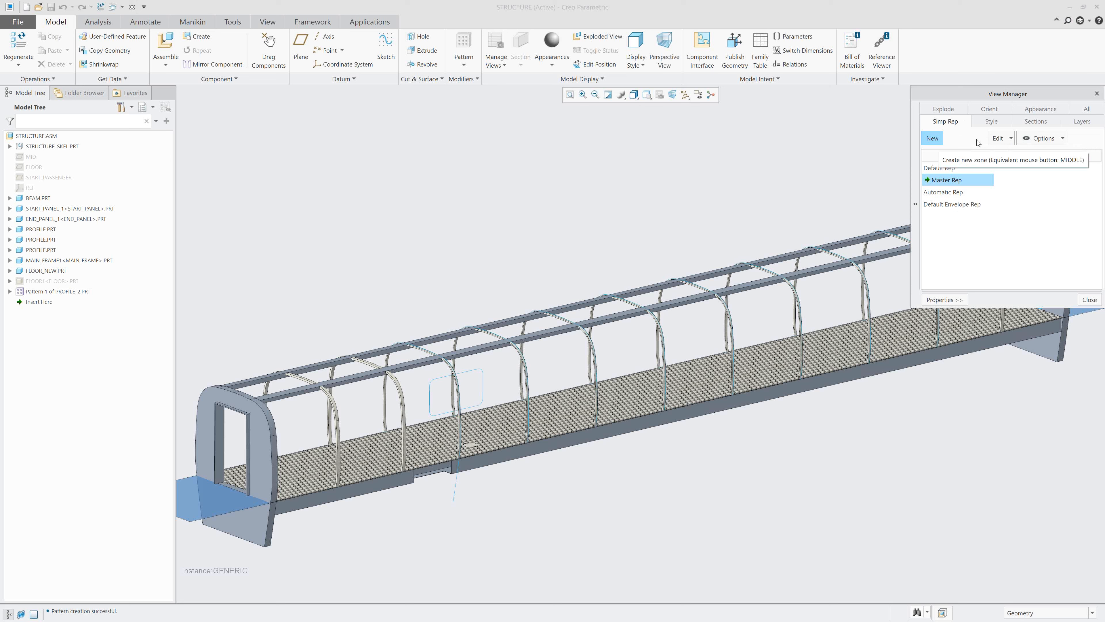
pyautogui.click(1090, 299)
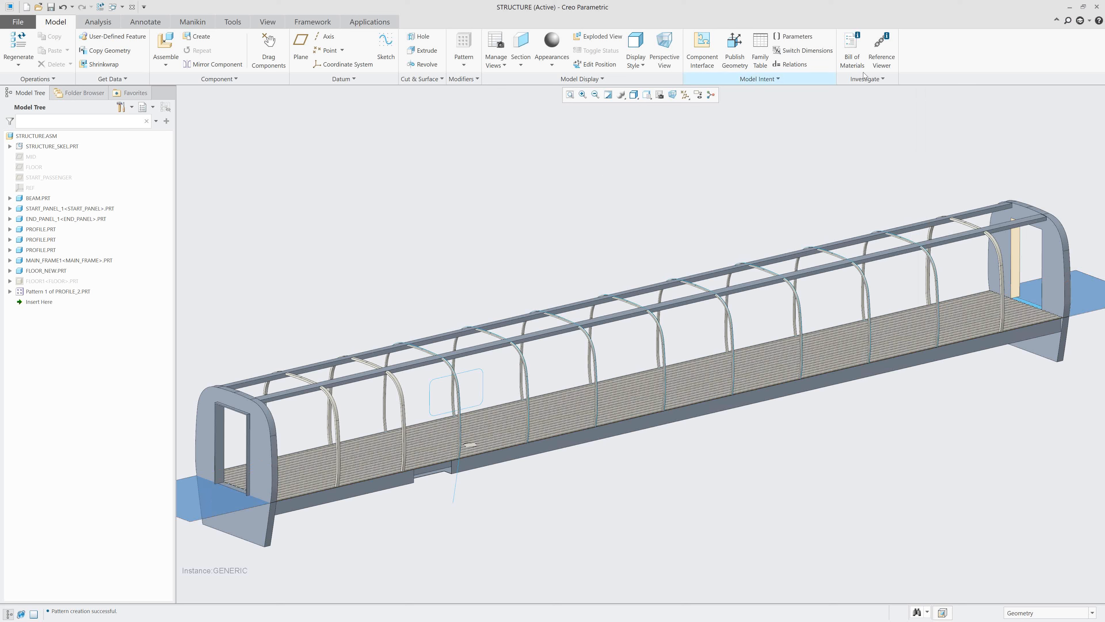
pyautogui.click(1098, 22)
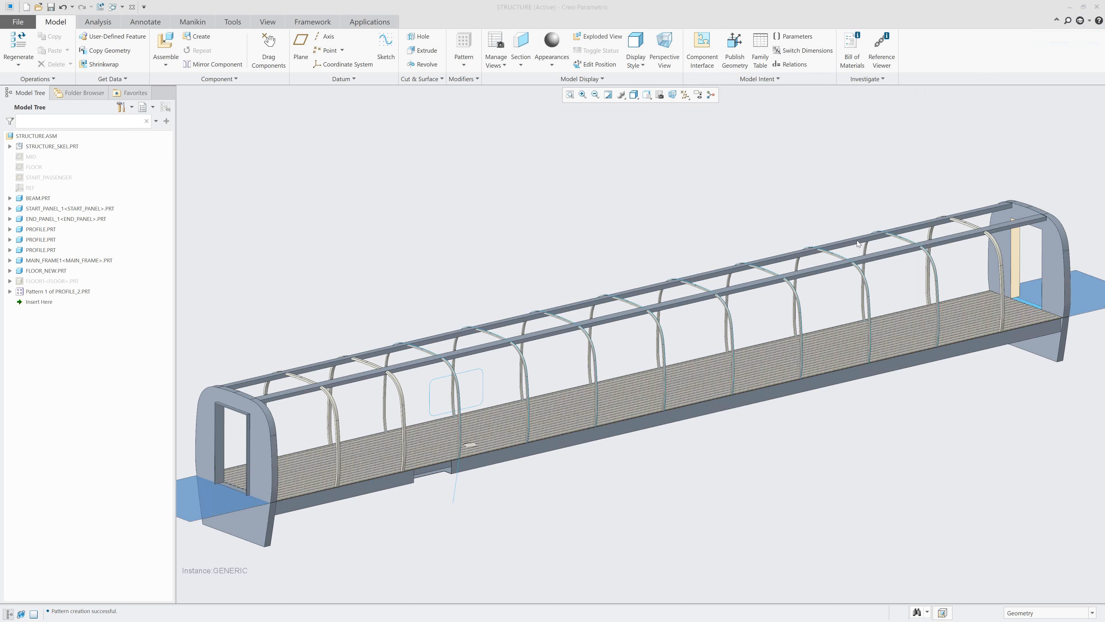